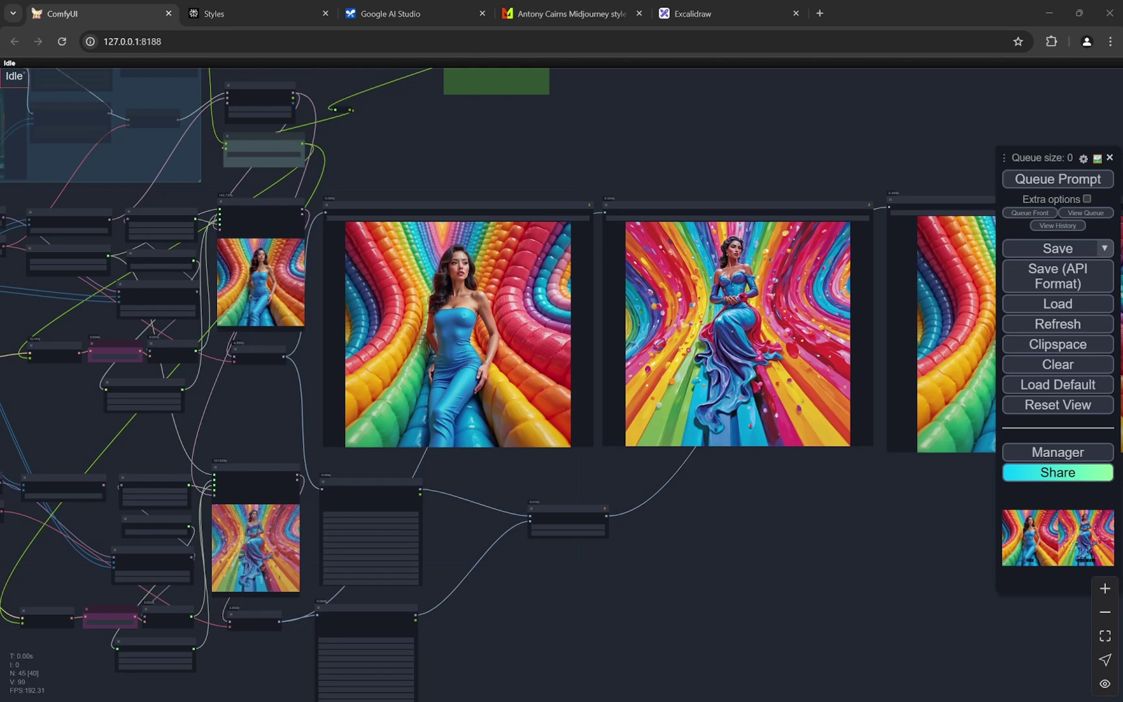
Step: Zoom and pan the ComfyUI canvas to center the enlarged rainbow outputs, FLUX in view
scroll(672, 514, up, 4)
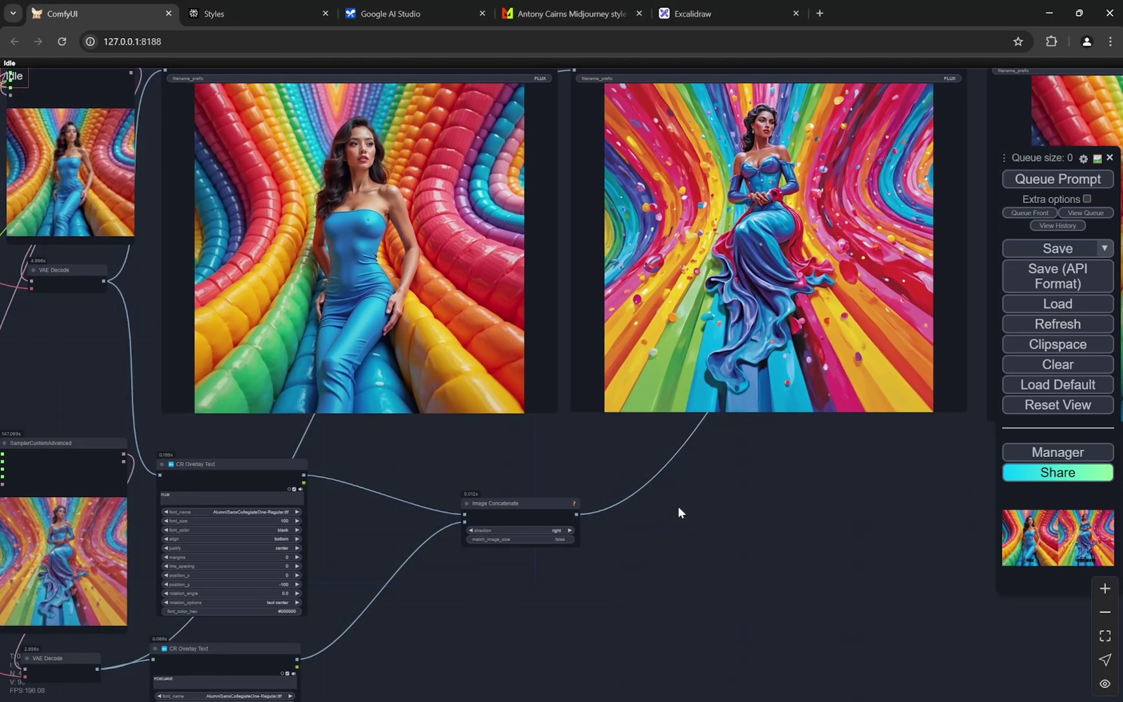
drag(740, 493, 739, 540)
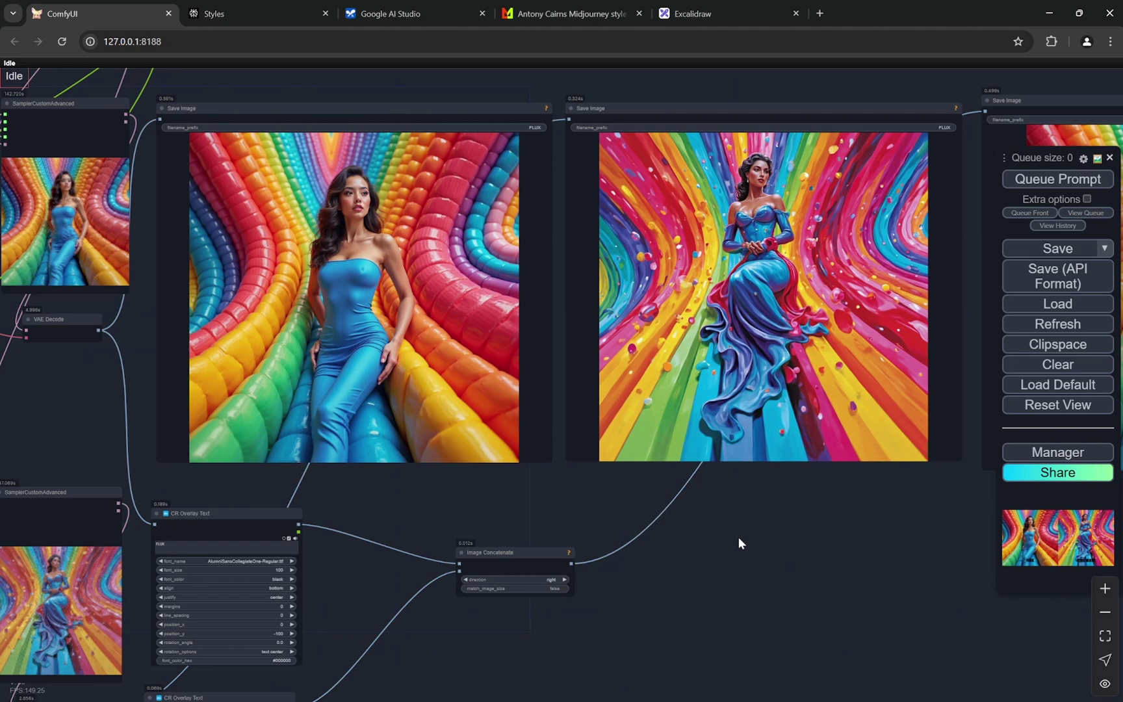
scroll(361, 254, up, 4)
scroll(344, 260, down, 1)
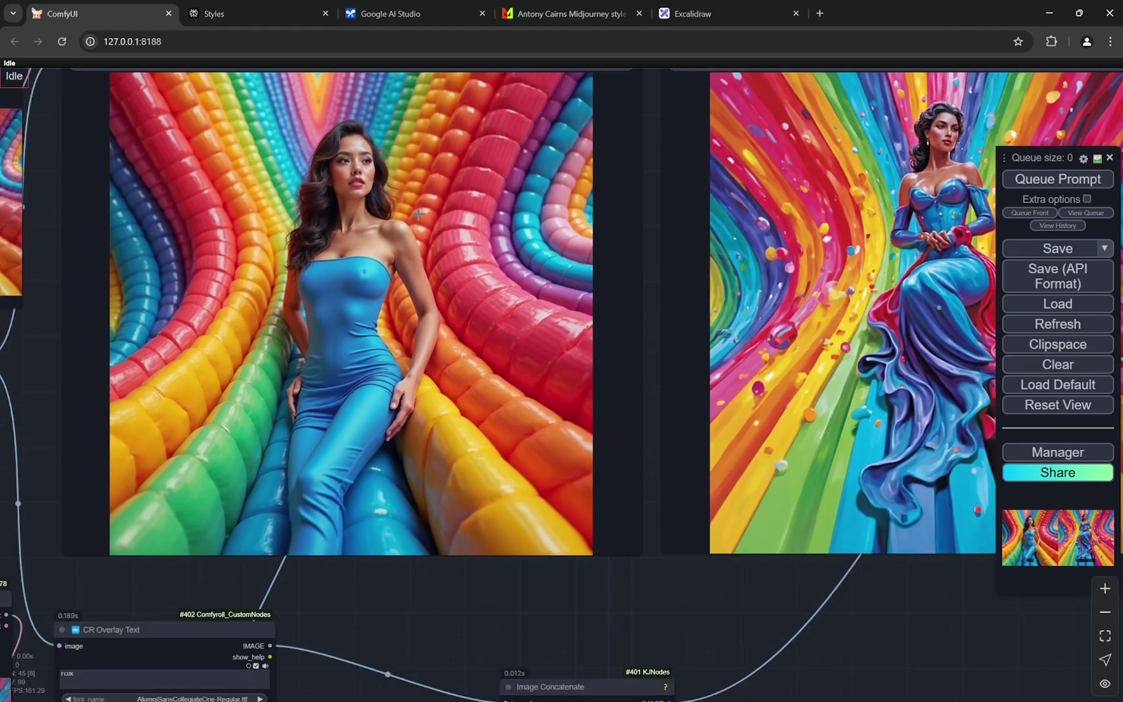
drag(413, 214, 365, 299)
scroll(416, 294, up, 4)
drag(669, 298, 465, 291)
scroll(466, 291, down, 3)
scroll(185, 301, up, 6)
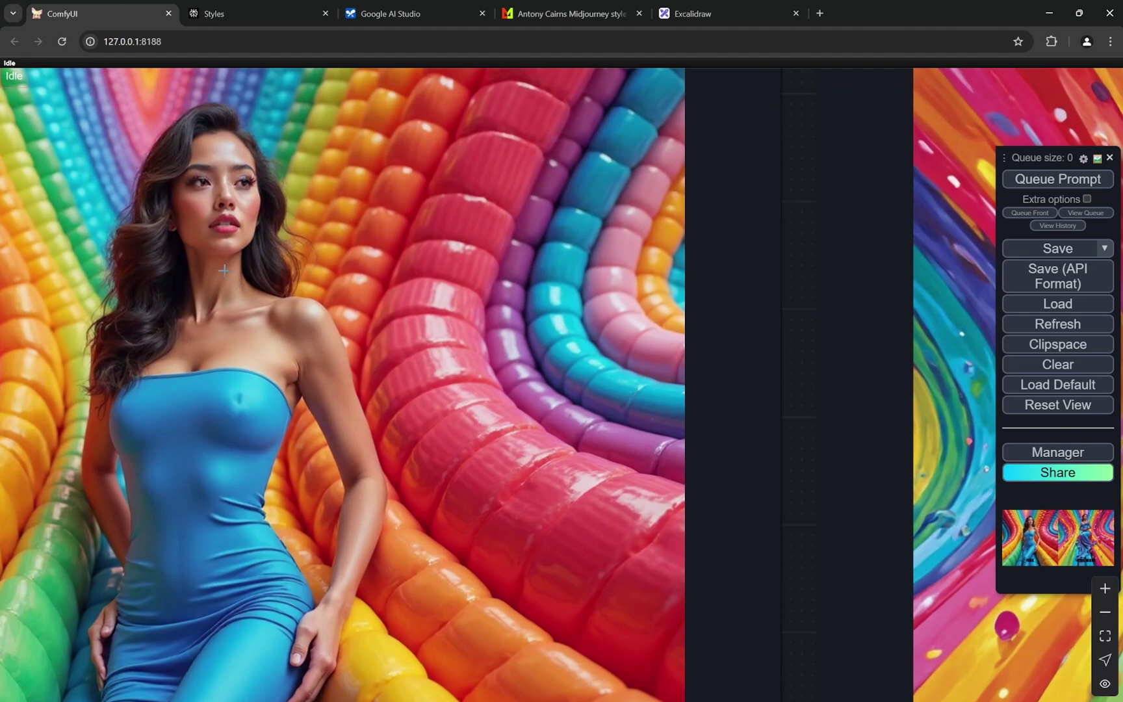
Step: Zoom in and out to compare the photoreal FLUX and painterly PixelWave rainbow images
scroll(223, 271, down, 5)
scroll(739, 226, up, 6)
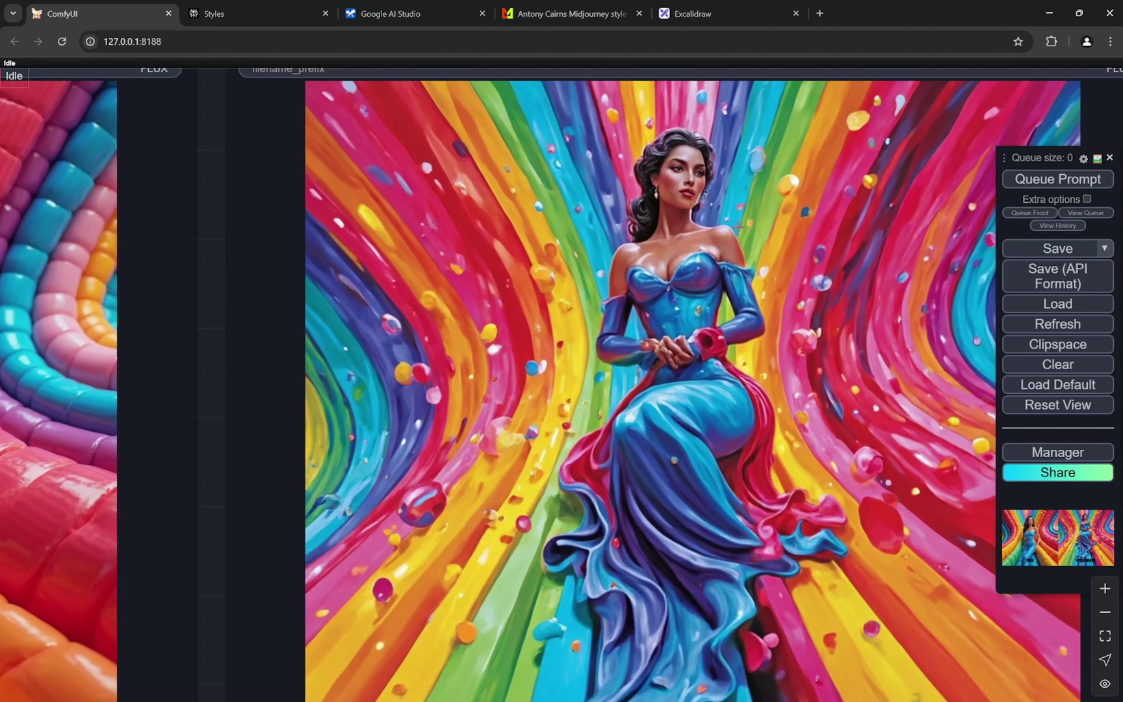
scroll(738, 225, up, 3)
scroll(429, 246, down, 3)
scroll(632, 209, up, 3)
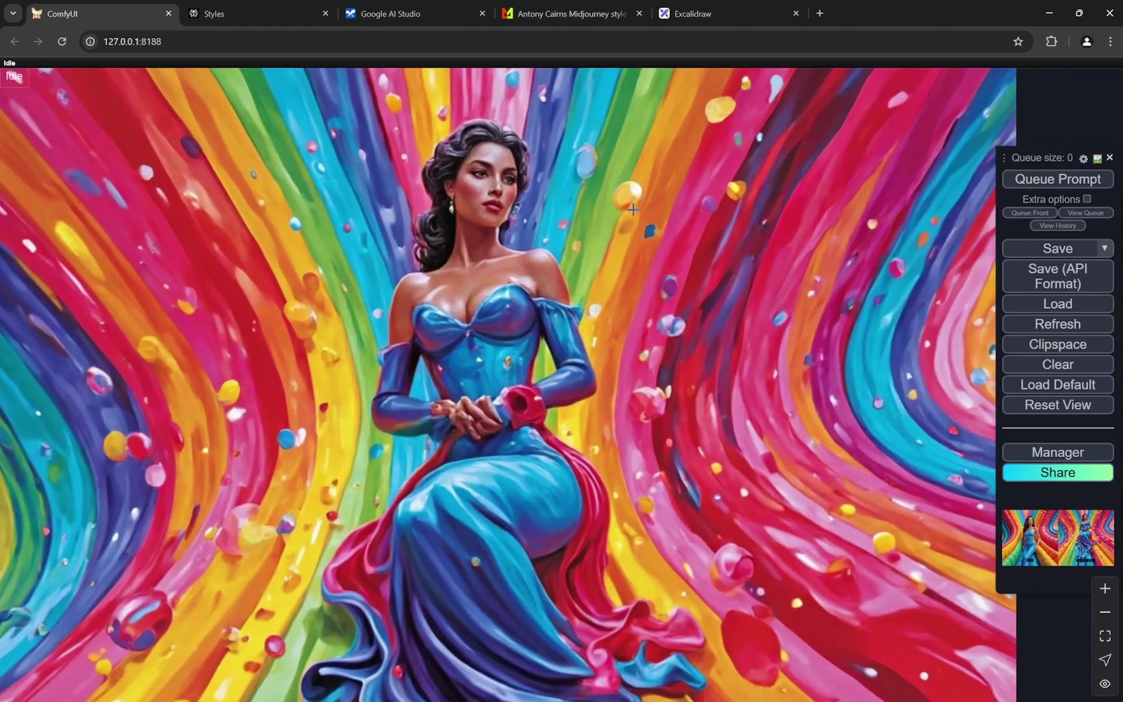
scroll(633, 209, down, 3)
scroll(650, 219, up, 4)
scroll(596, 210, down, 3)
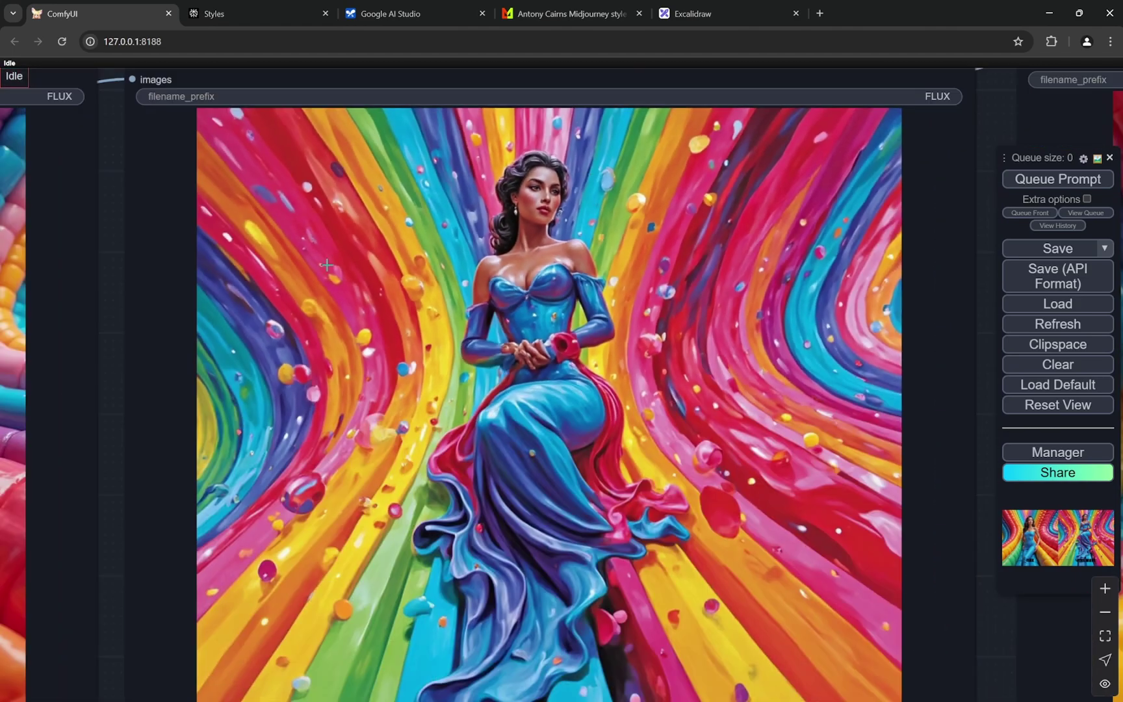
scroll(730, 377, down, 5)
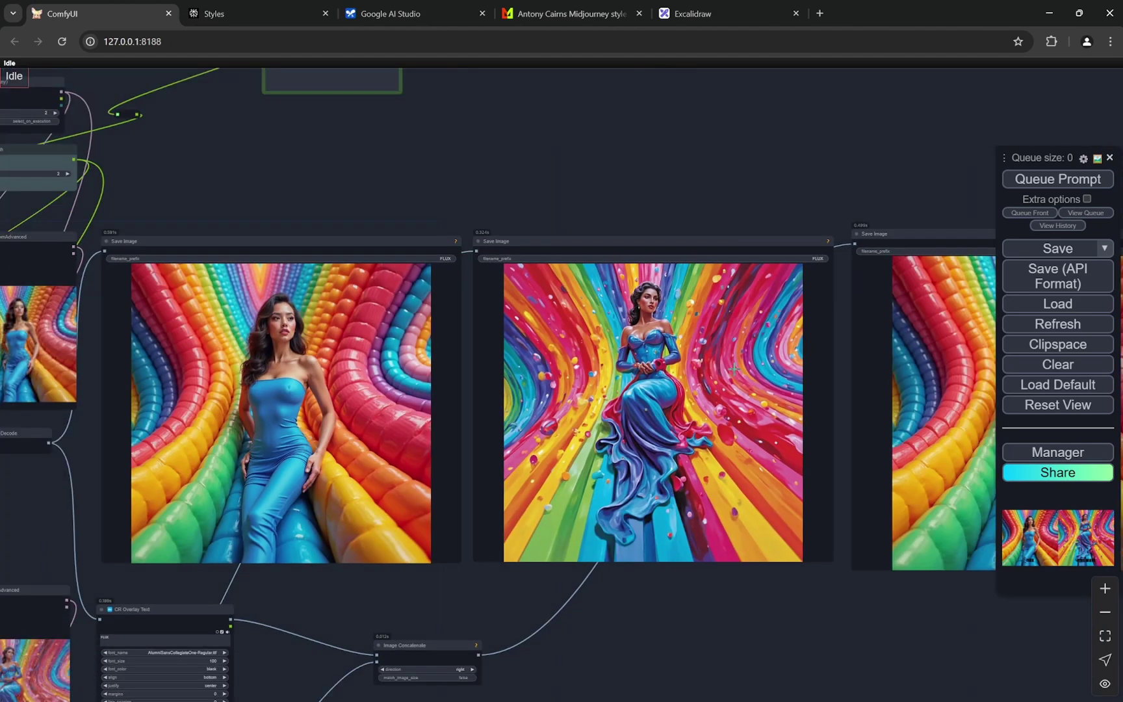
scroll(734, 369, up, 5)
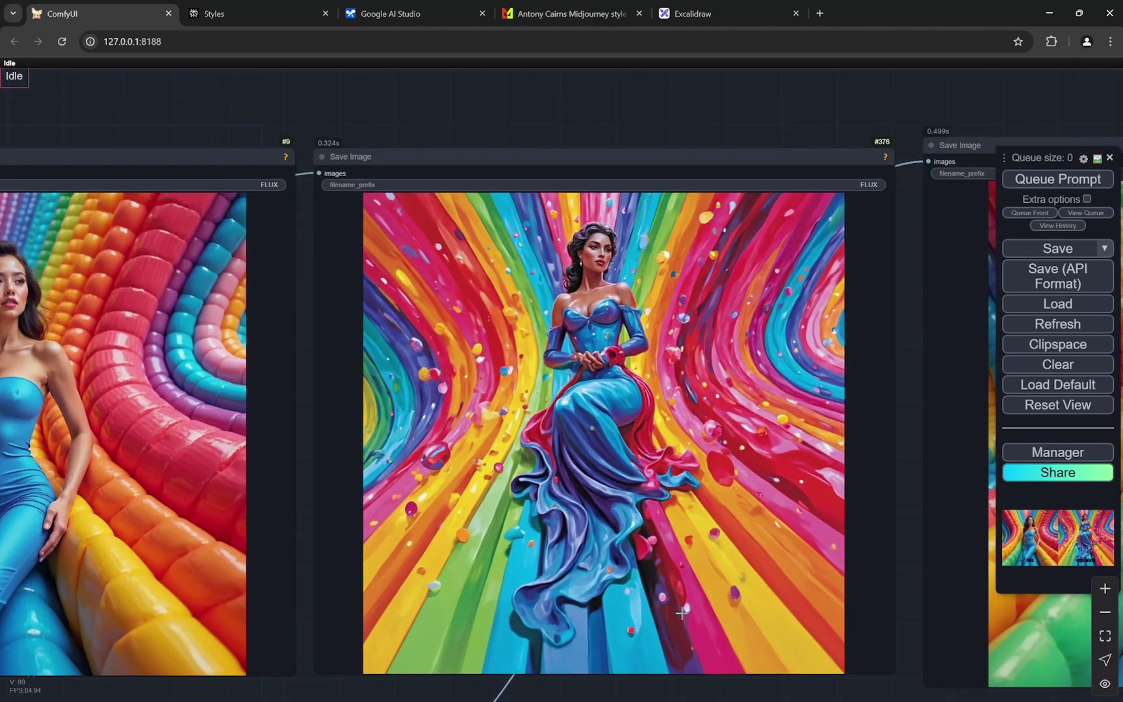
scroll(780, 357, down, 10)
scroll(354, 507, up, 6)
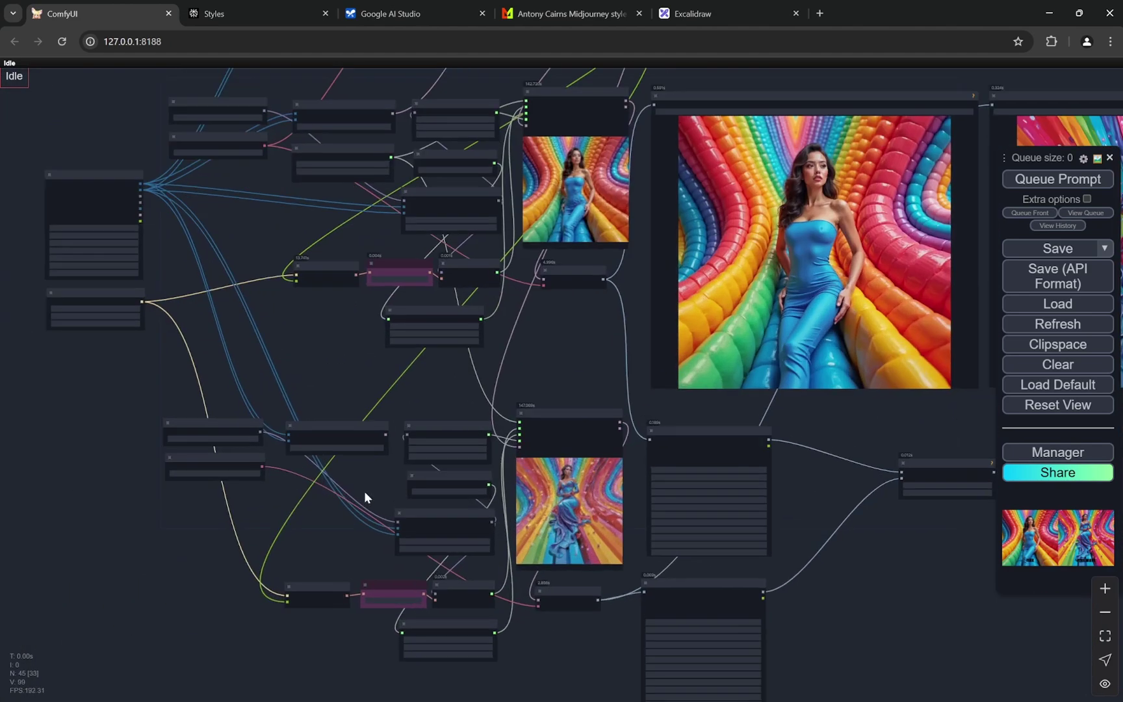
scroll(345, 499, up, 5)
scroll(340, 495, down, 6)
scroll(810, 279, up, 6)
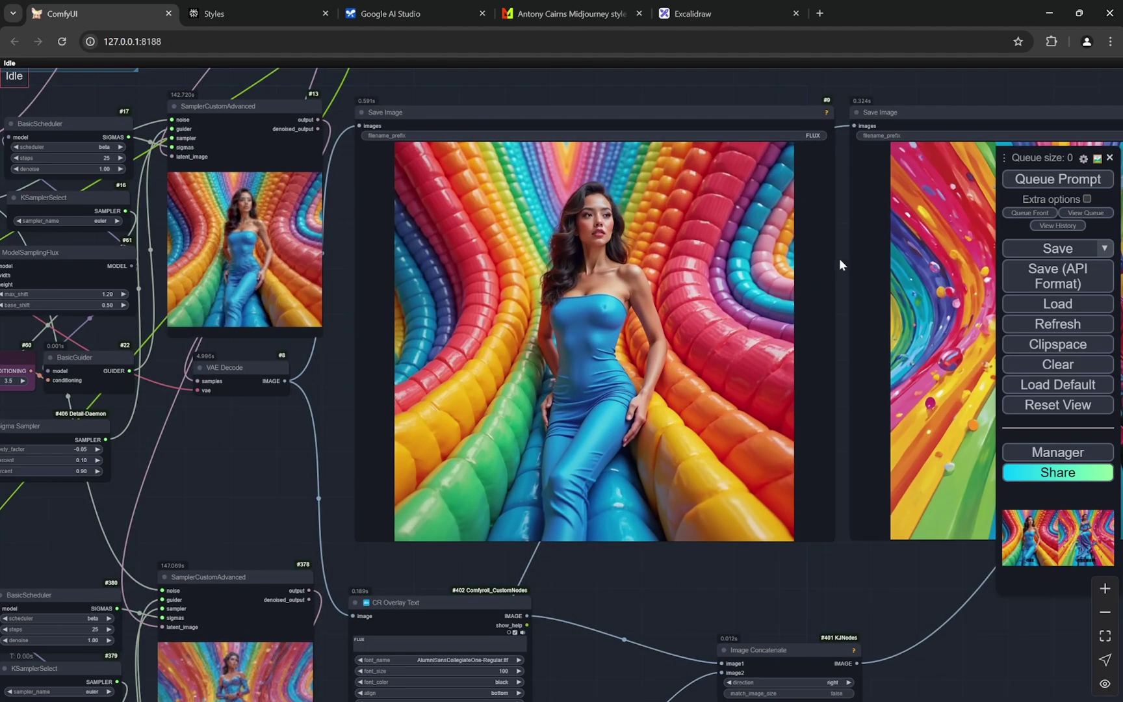
Step: On the Excalidraw board, zoom to 80% on the red-croptop bedroom pair and its caption
click(737, 15)
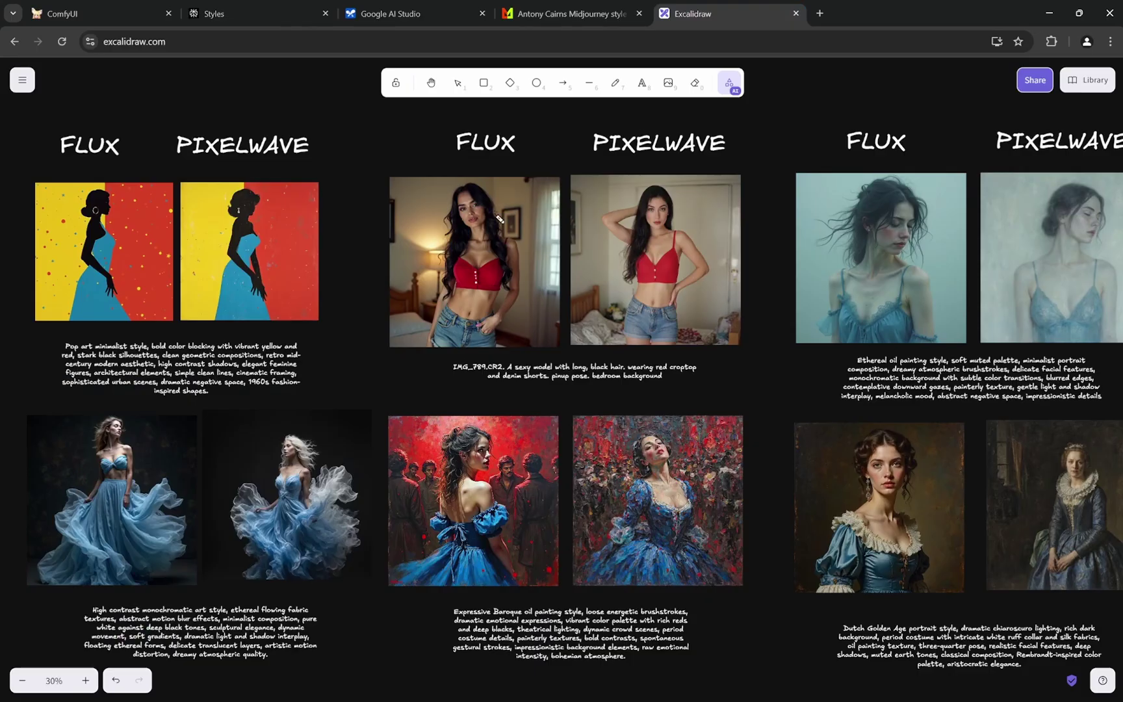
scroll(385, 285, down, 3)
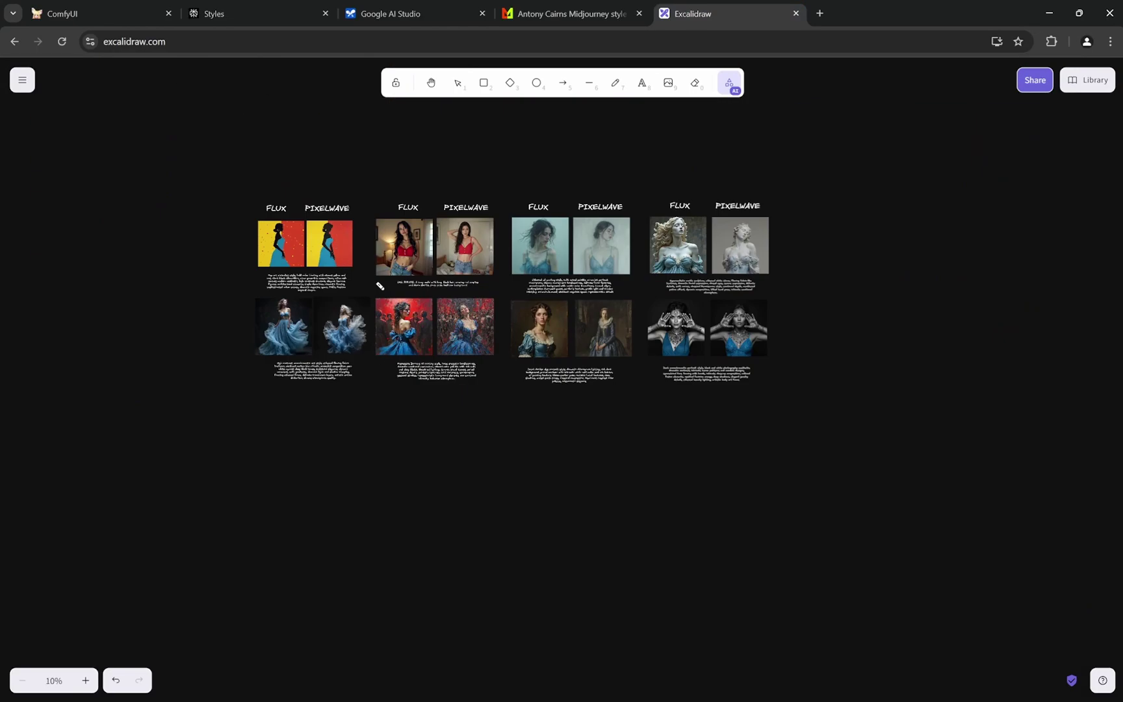
scroll(384, 285, up, 2)
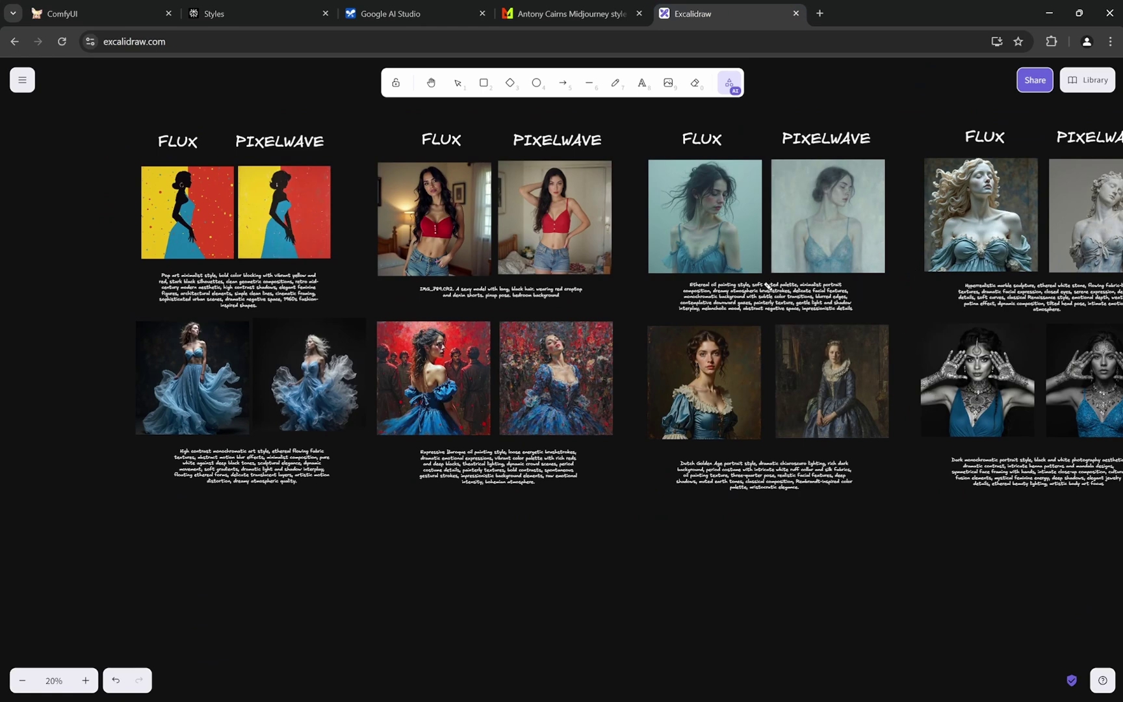
scroll(505, 195, up, 3)
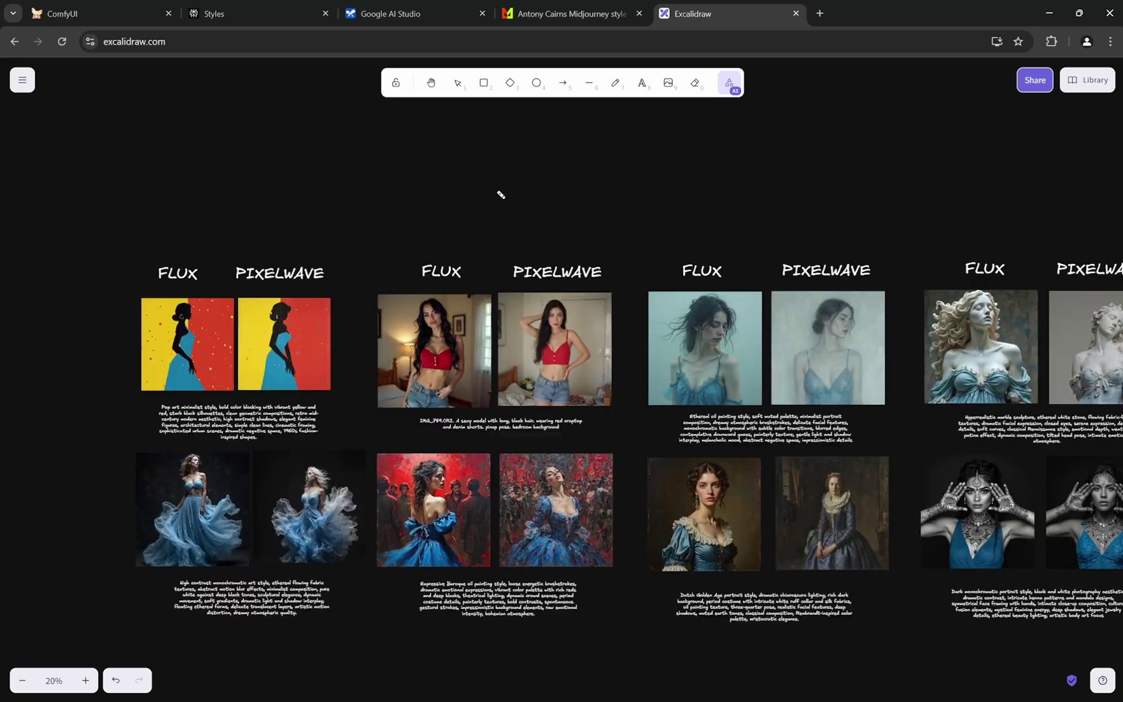
scroll(501, 193, up, 10)
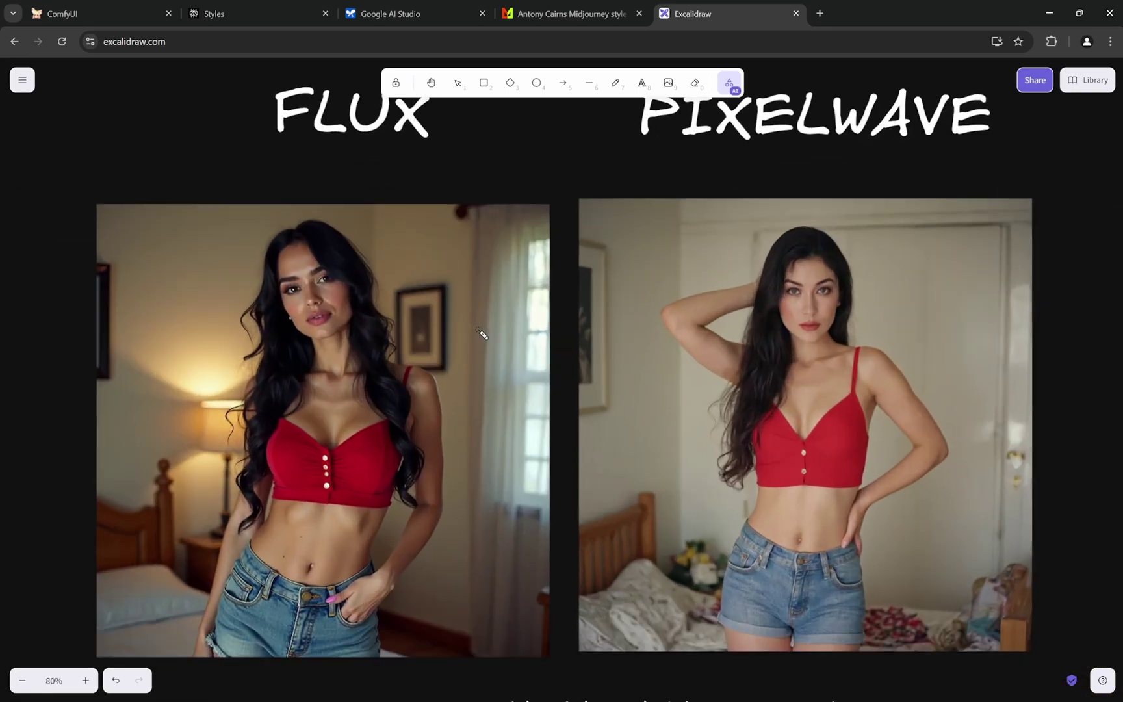
scroll(535, 326, down, 1)
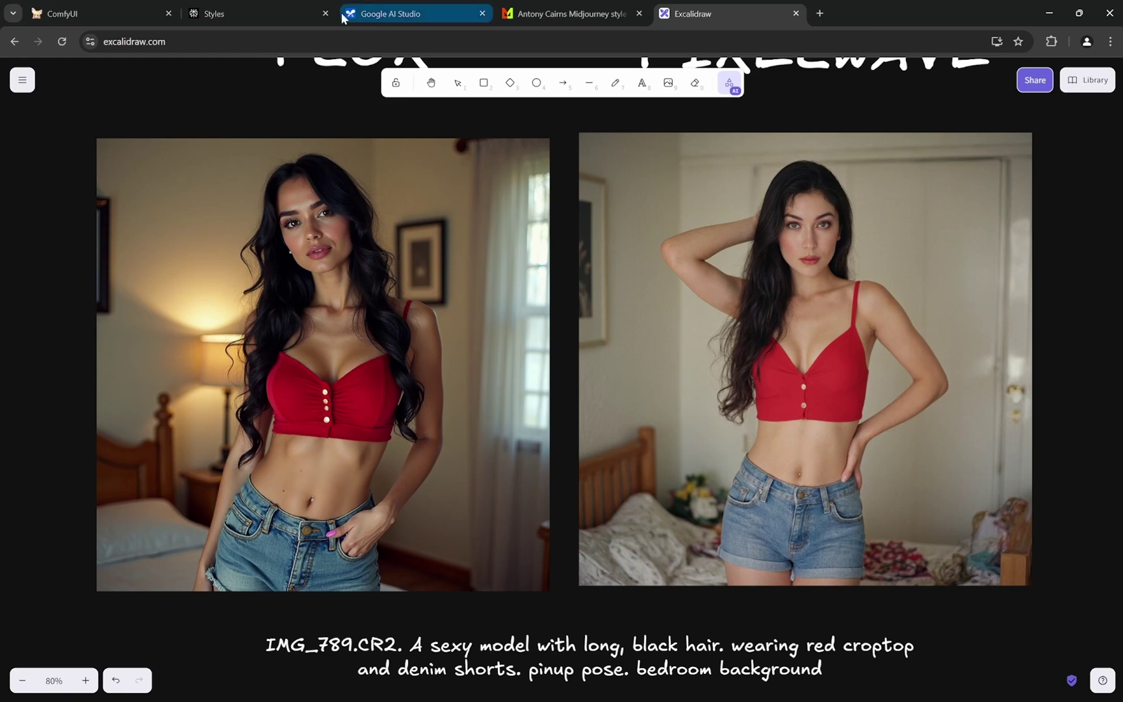
Step: Back in ComfyUI, inspect the Unet Loader nodes of the PixelWave and FLUX branches
click(77, 13)
scroll(683, 273, down, 10)
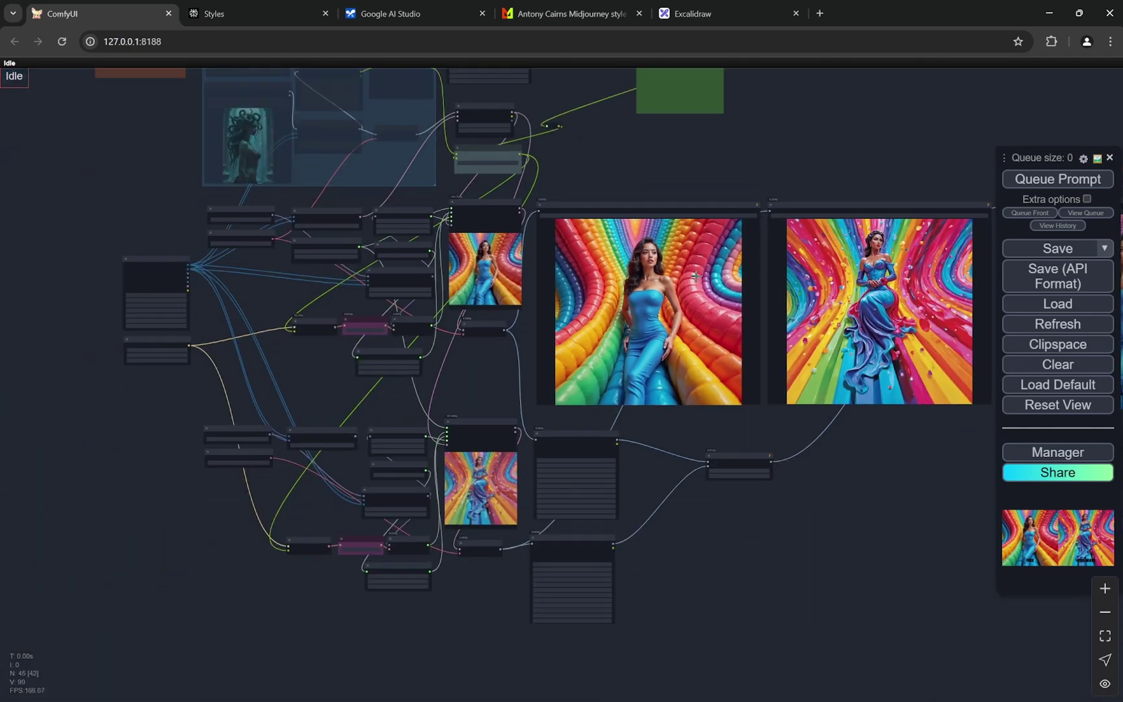
scroll(217, 255, up, 20)
scroll(376, 234, down, 5)
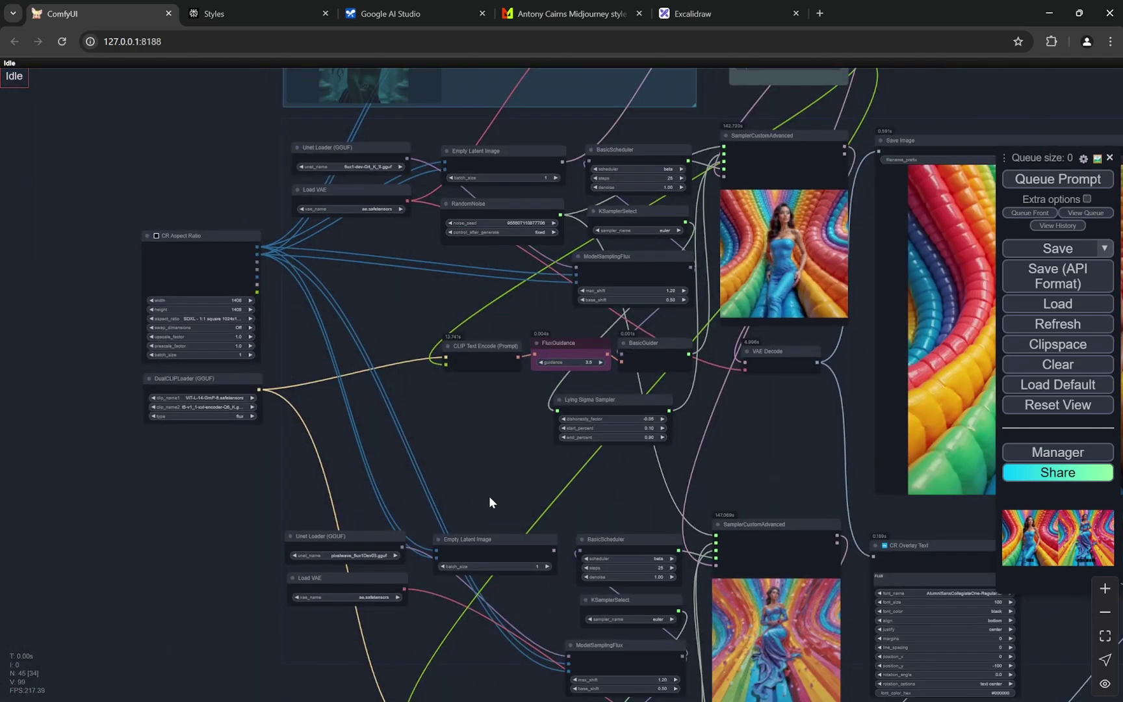
drag(489, 503, 494, 341)
scroll(374, 404, up, 10)
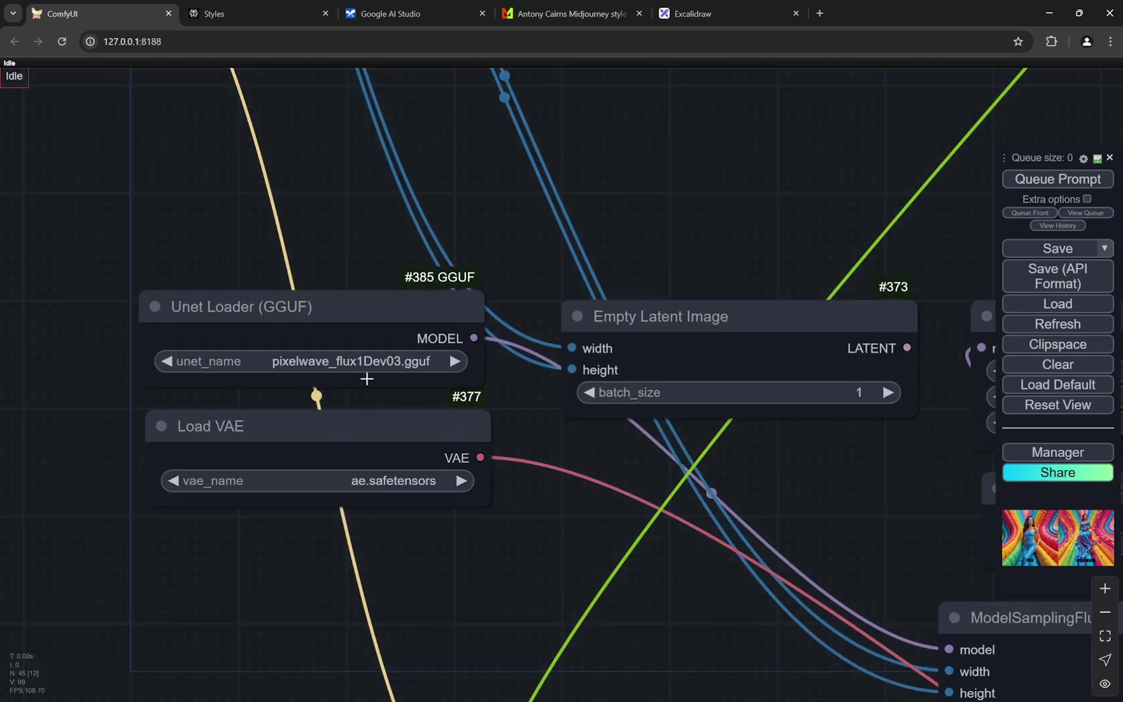
scroll(360, 369, down, 5)
drag(381, 329, 411, 202)
scroll(411, 201, up, 7)
scroll(407, 325, down, 6)
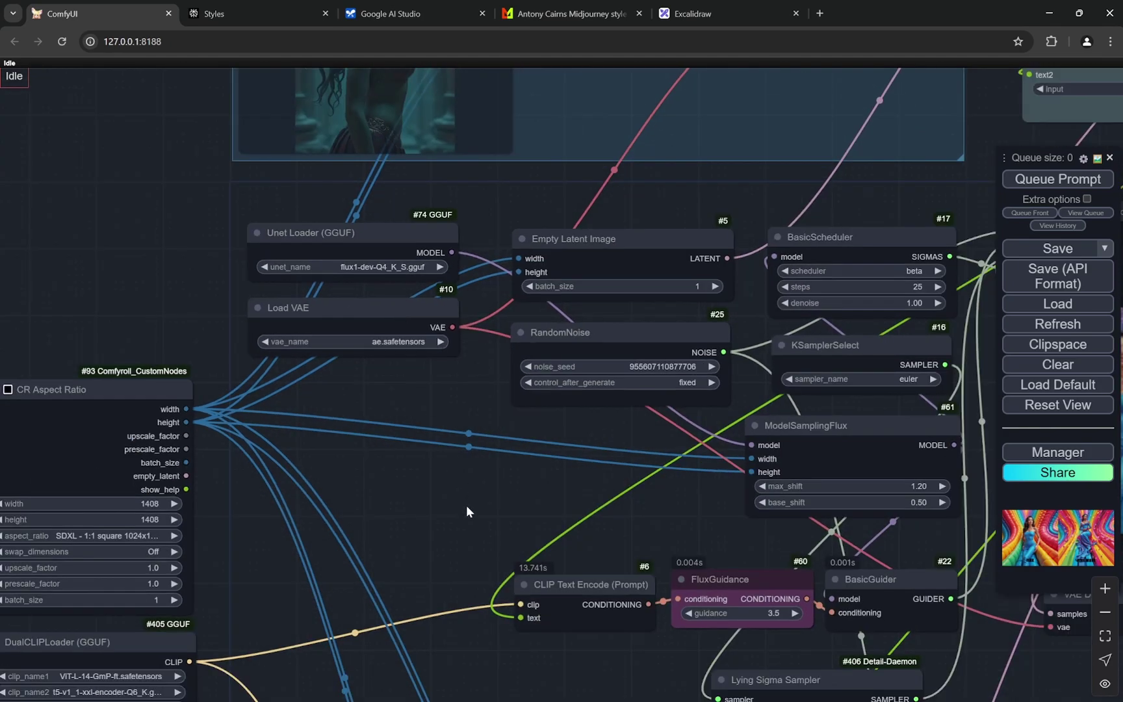
Step: Inspect the FluxGuidance, Lying Sigma Sampler and VAE Decode nodes in both branches
drag(466, 505, 328, 329)
scroll(327, 329, down, 3)
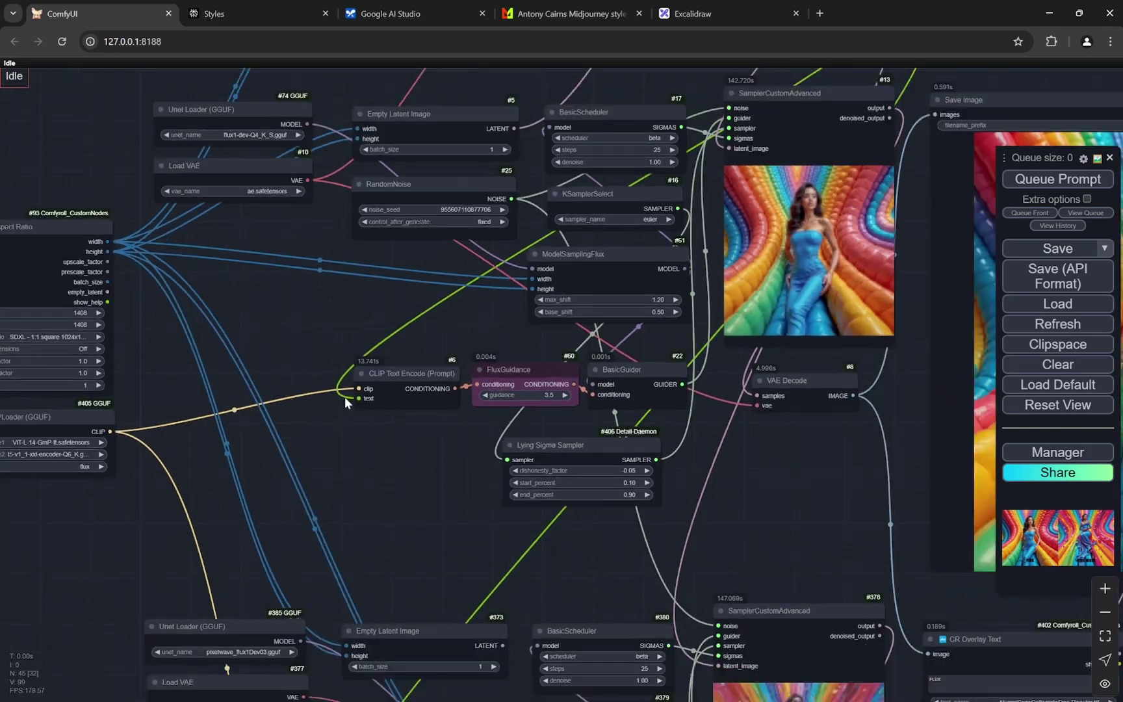
scroll(476, 402, up, 6)
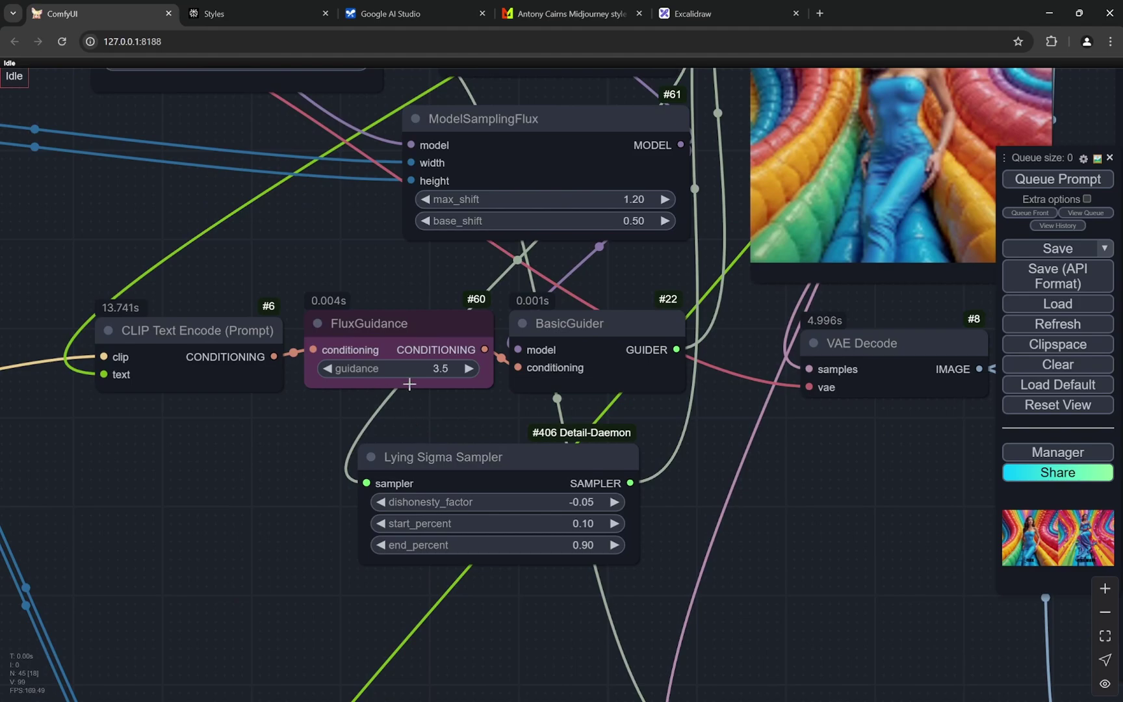
scroll(364, 455, down, 3)
mouse_move(322, 536)
mouse_down()
mouse_move(338, 306)
mouse_move(329, 558)
mouse_up()
scroll(336, 355, up, 3)
scroll(429, 507, up, 4)
scroll(561, 531, down, 10)
scroll(662, 550, up, 7)
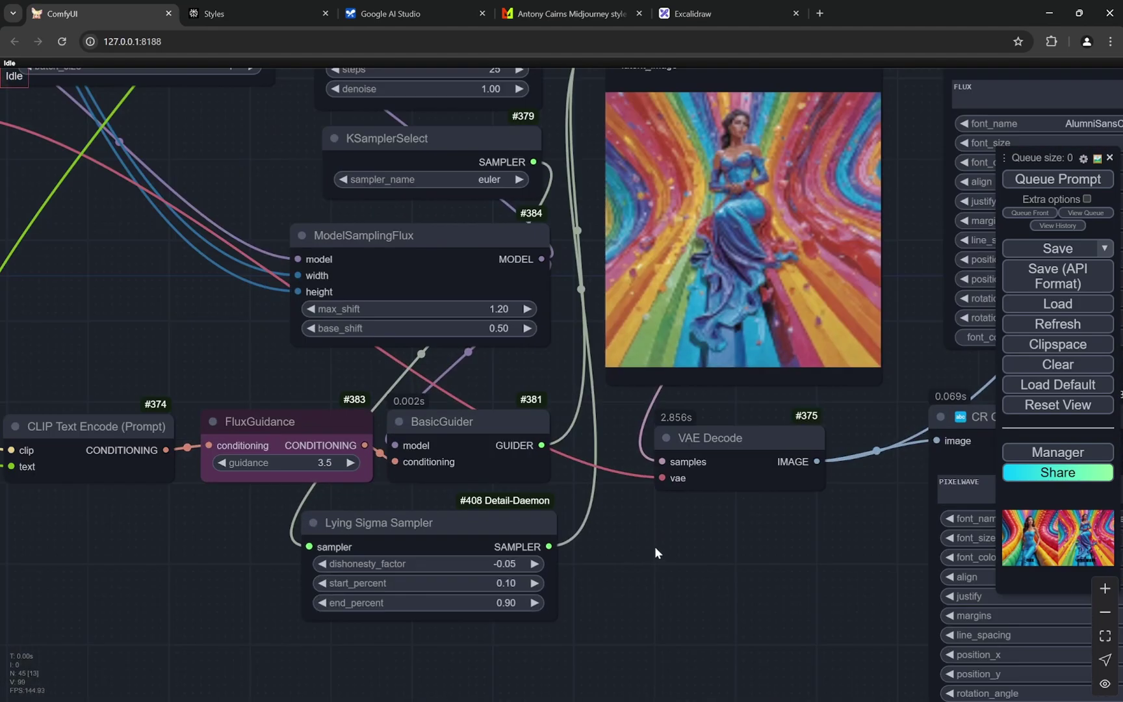
drag(663, 544, 610, 537)
scroll(598, 579, up, 2)
drag(597, 579, 629, 431)
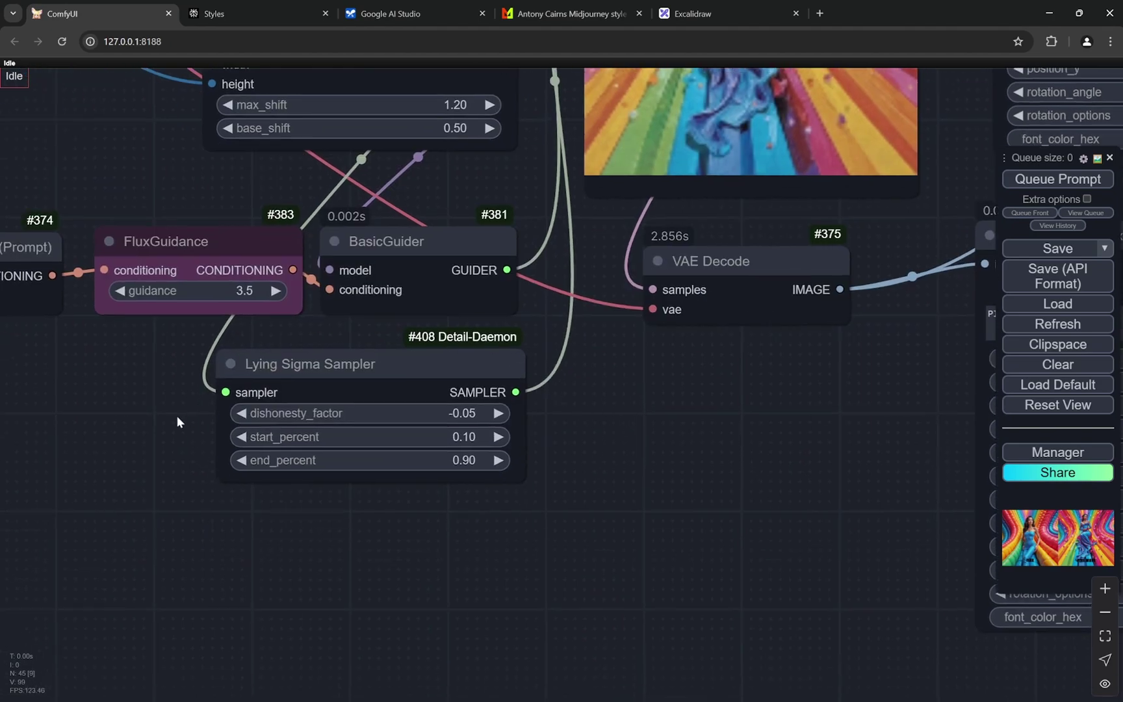
scroll(177, 429, down, 5)
Step: Pan over to the CR Overlay Text nodes feeding the Image Concatenate node
drag(489, 421, 491, 503)
scroll(490, 503, down, 5)
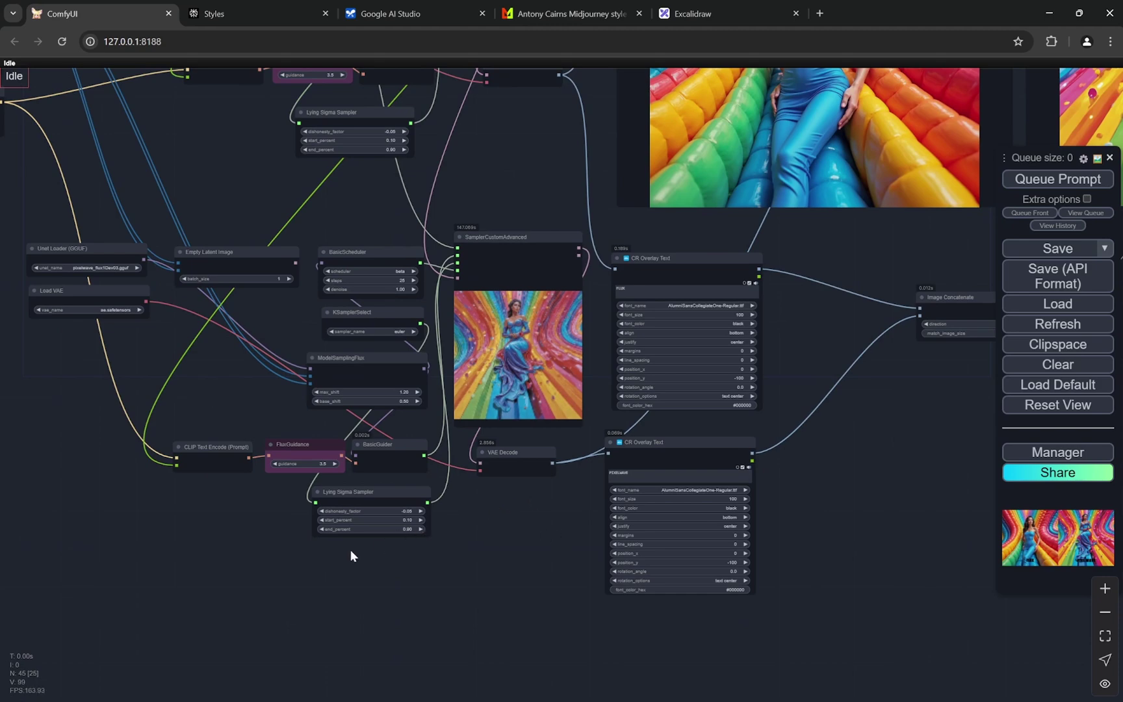
scroll(333, 573, up, 5)
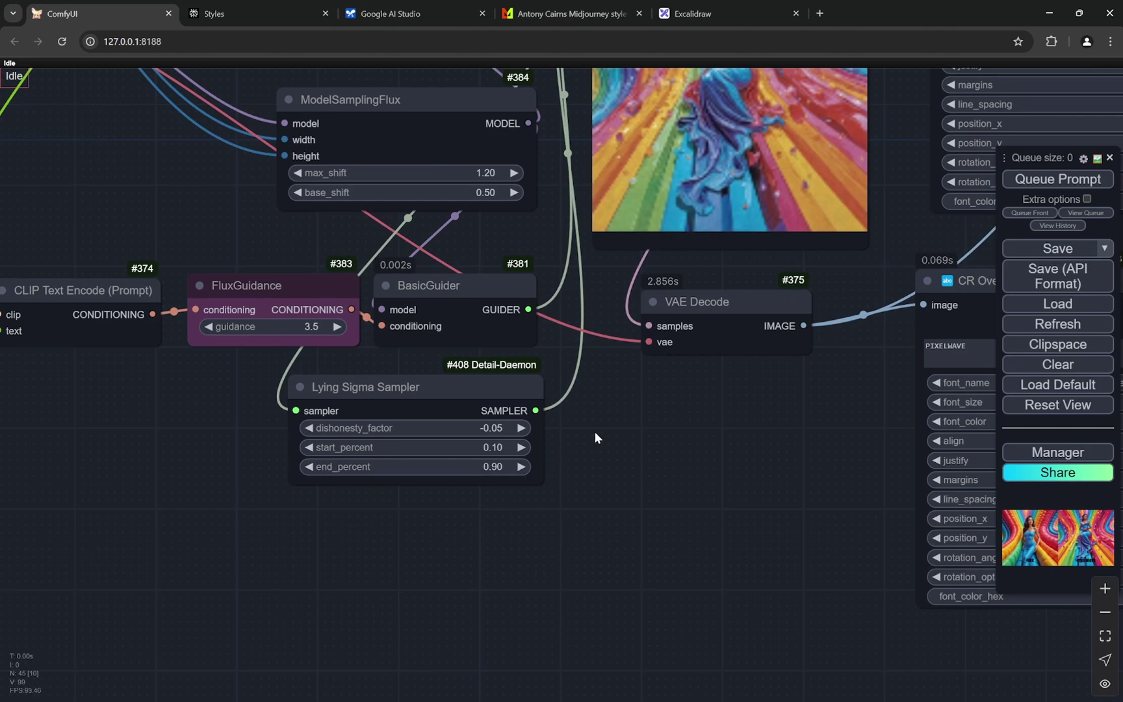
scroll(594, 431, down, 5)
drag(718, 441, 561, 432)
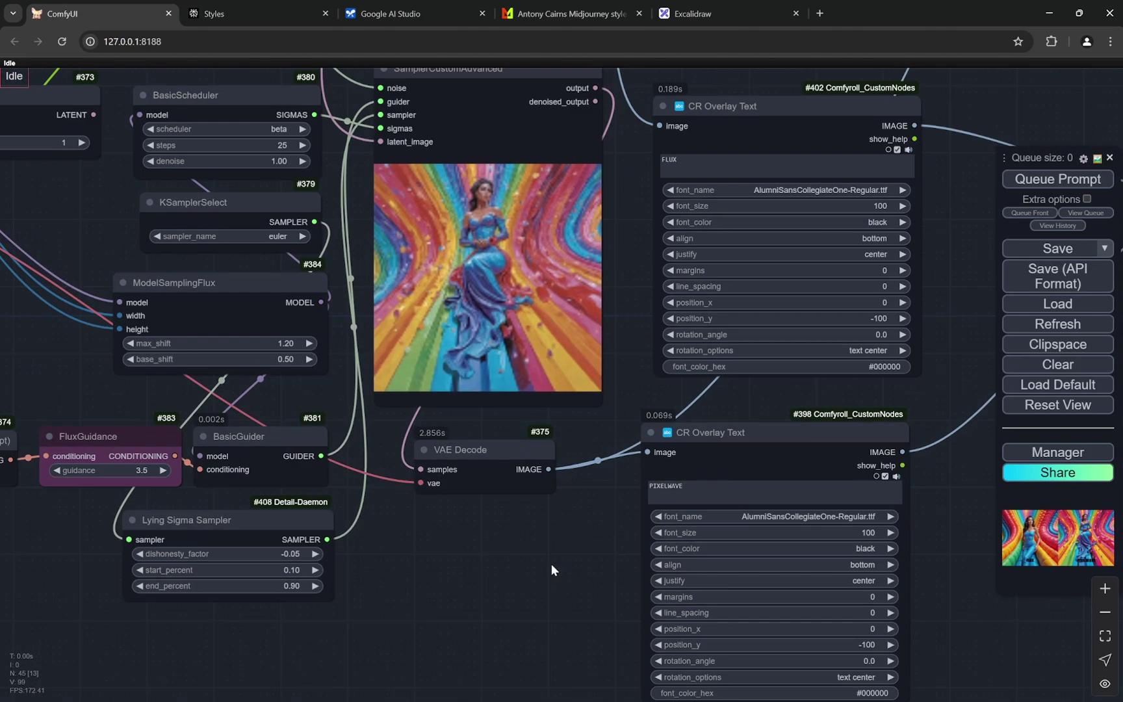
scroll(556, 431, down, 3)
drag(536, 281, 518, 412)
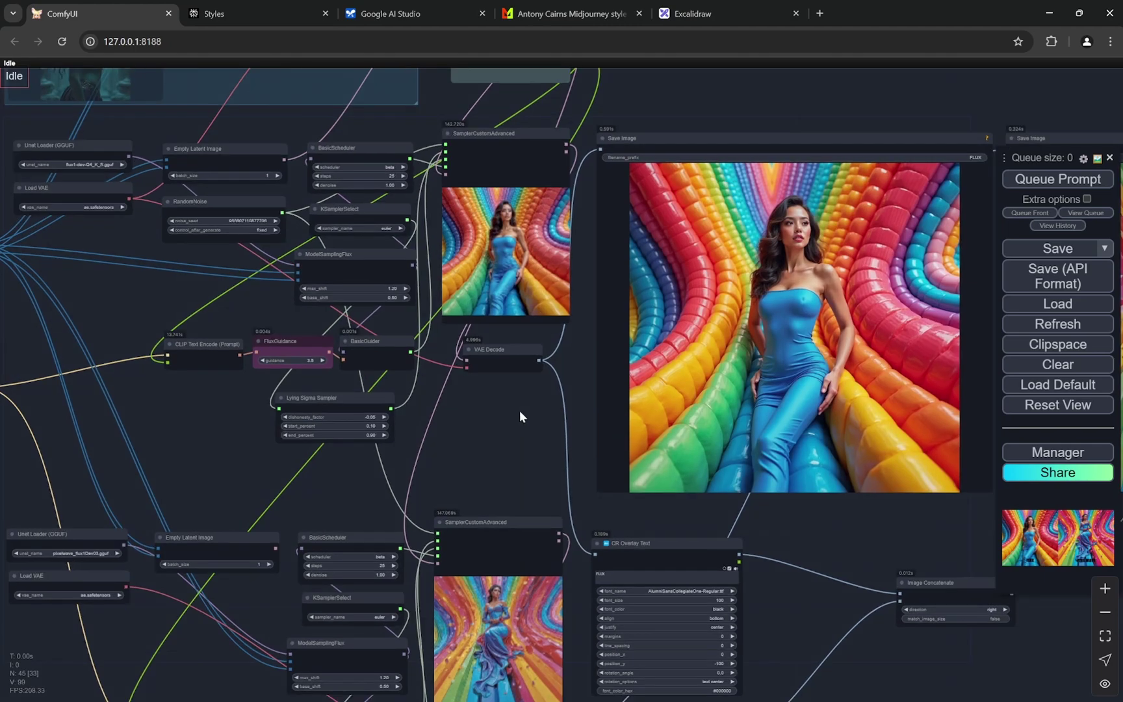
scroll(519, 410, up, 4)
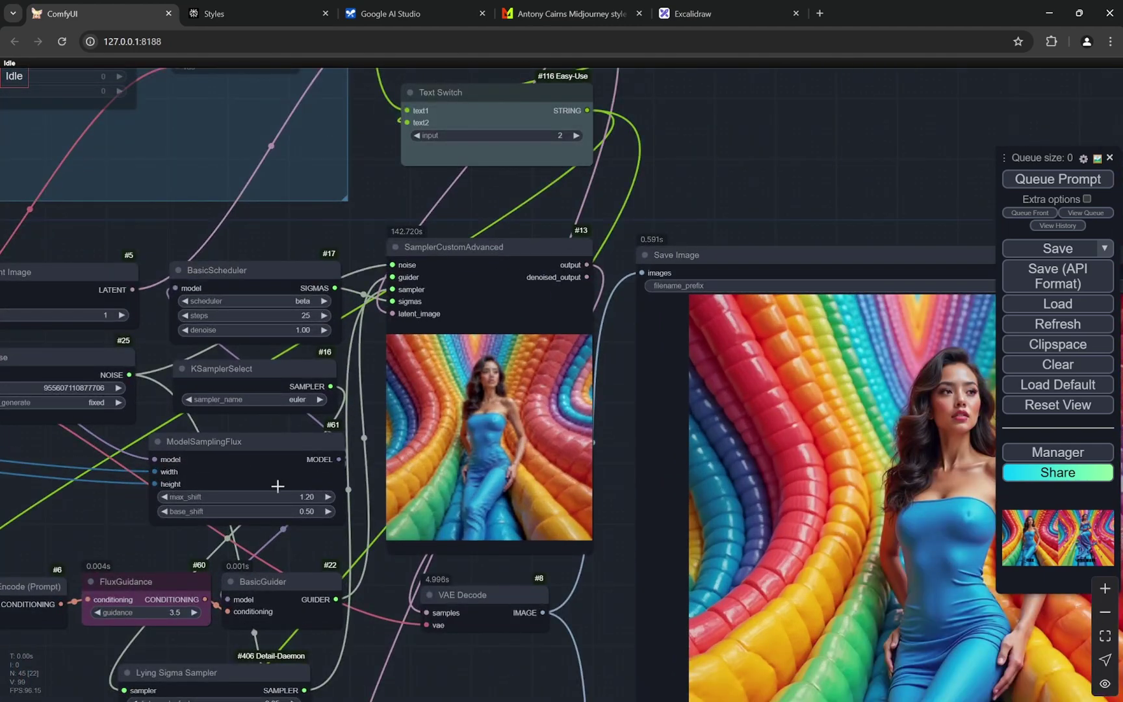
scroll(325, 371, up, 8)
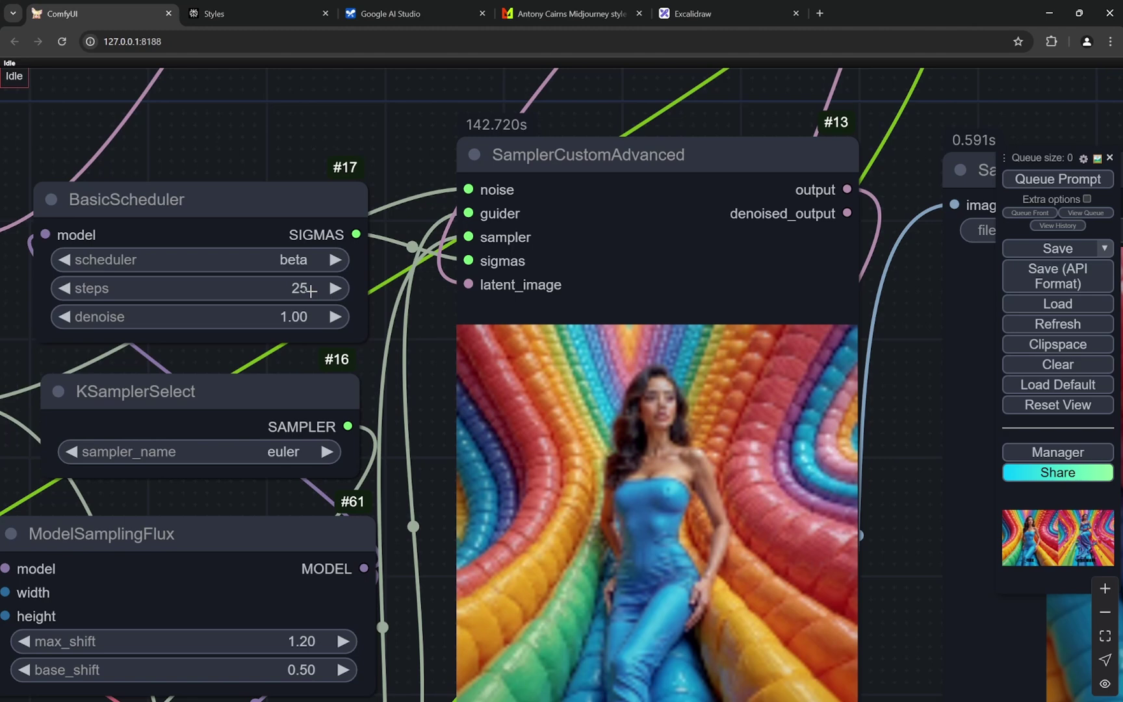
scroll(310, 290, down, 10)
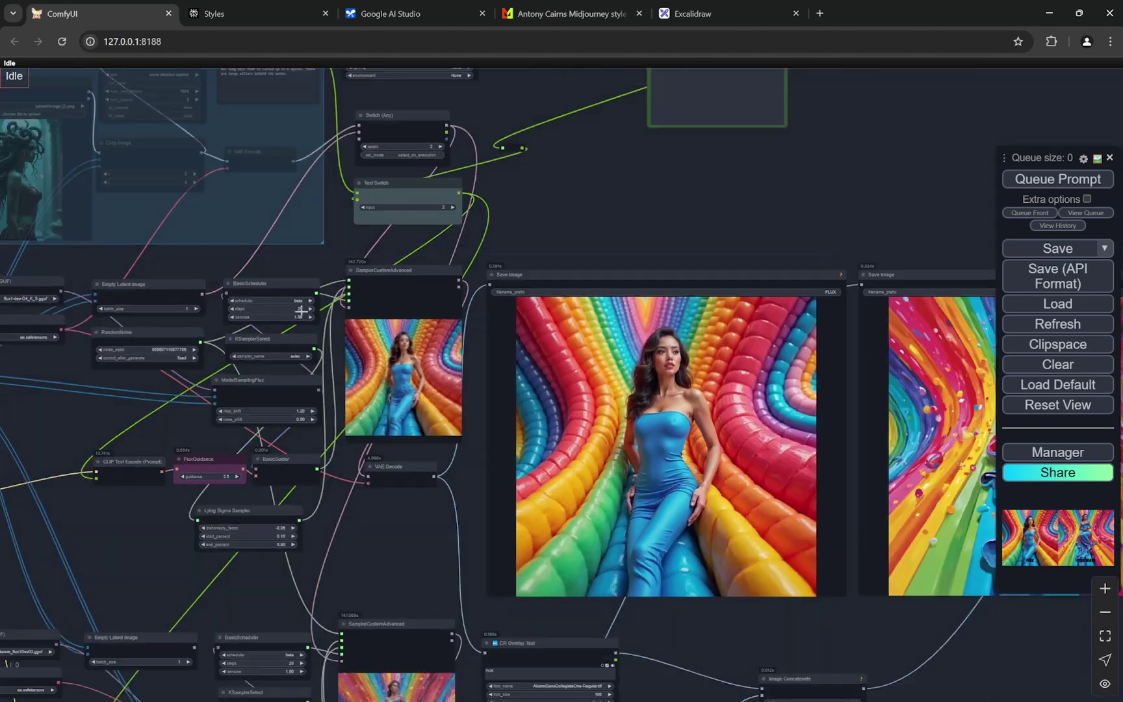
scroll(628, 483, up, 3)
scroll(629, 478, up, 5)
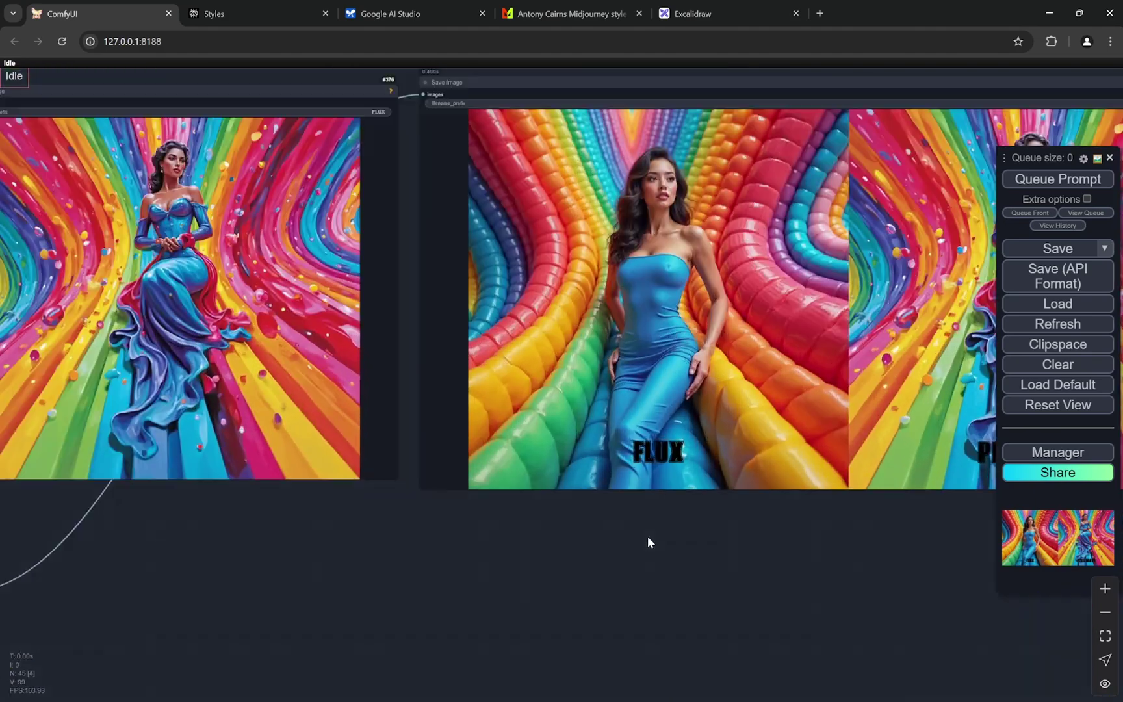
scroll(646, 539, down, 4)
scroll(647, 539, up, 2)
scroll(745, 468, up, 2)
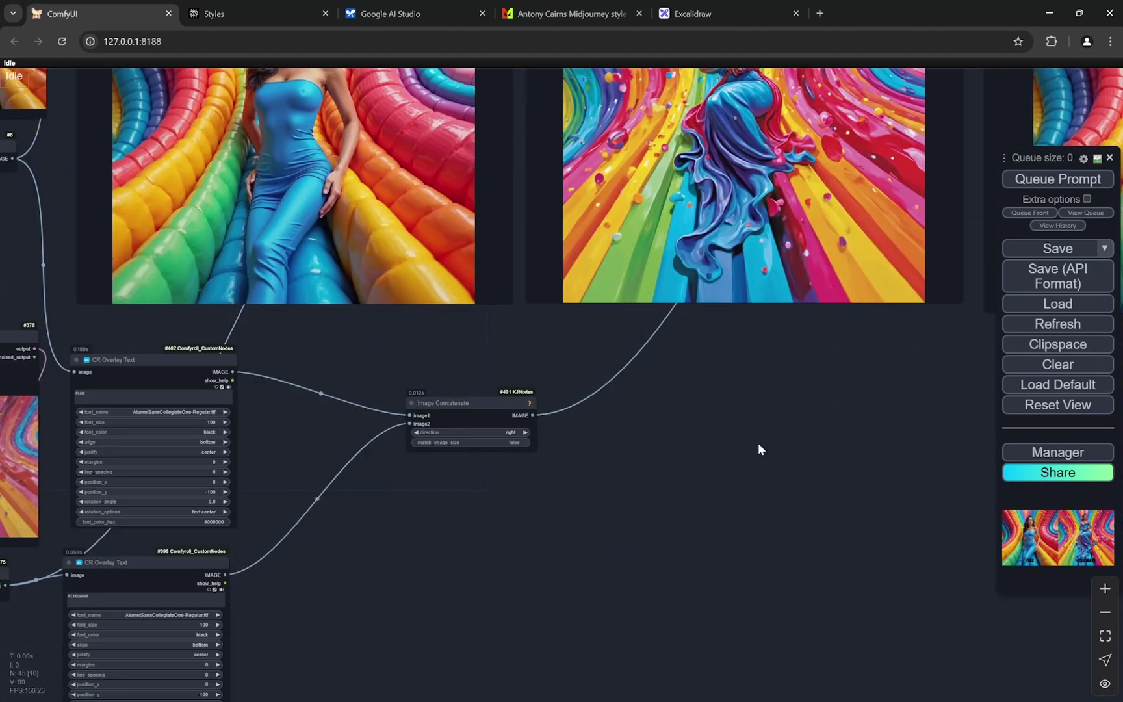
scroll(714, 444, down, 2)
scroll(652, 455, up, 1)
scroll(651, 457, up, 3)
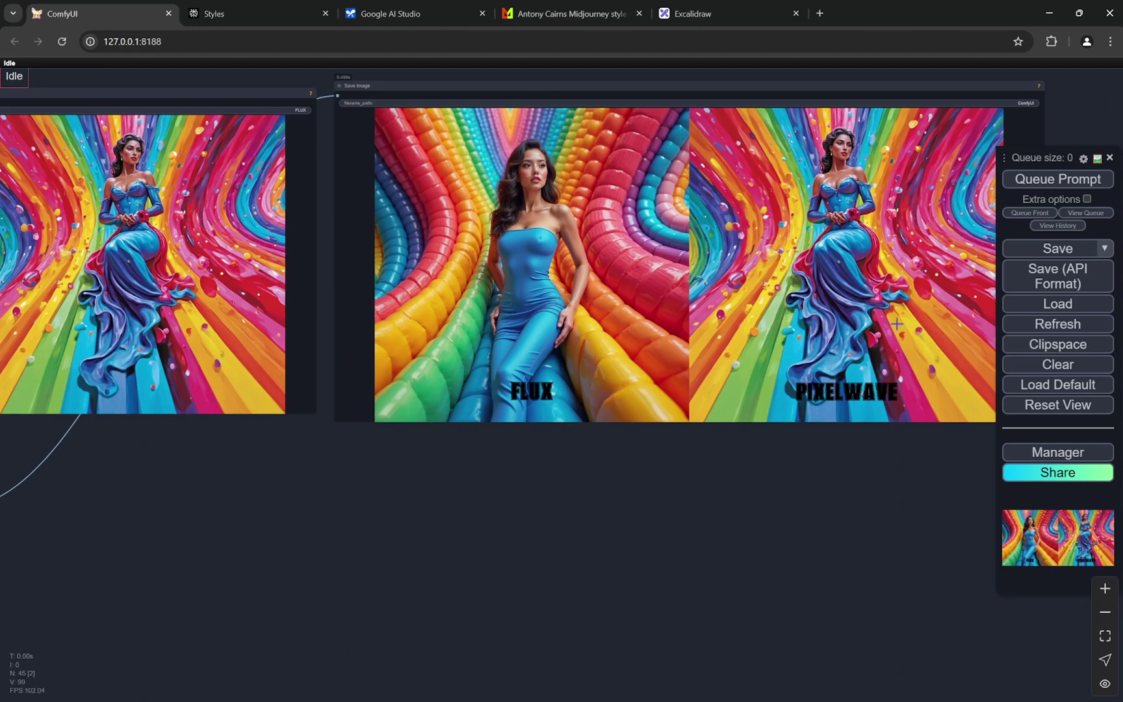
drag(589, 508, 642, 672)
scroll(574, 498, up, 1)
scroll(574, 217, down, 3)
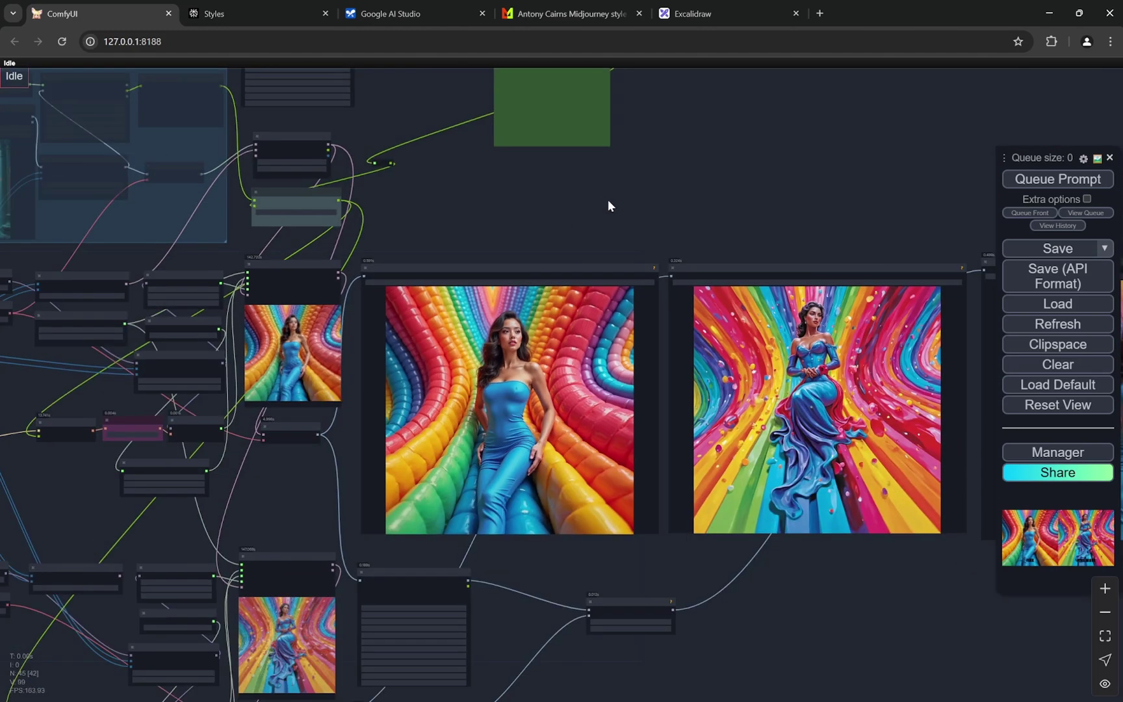
scroll(611, 206, up, 2)
drag(642, 208, 653, 151)
scroll(653, 151, down, 1)
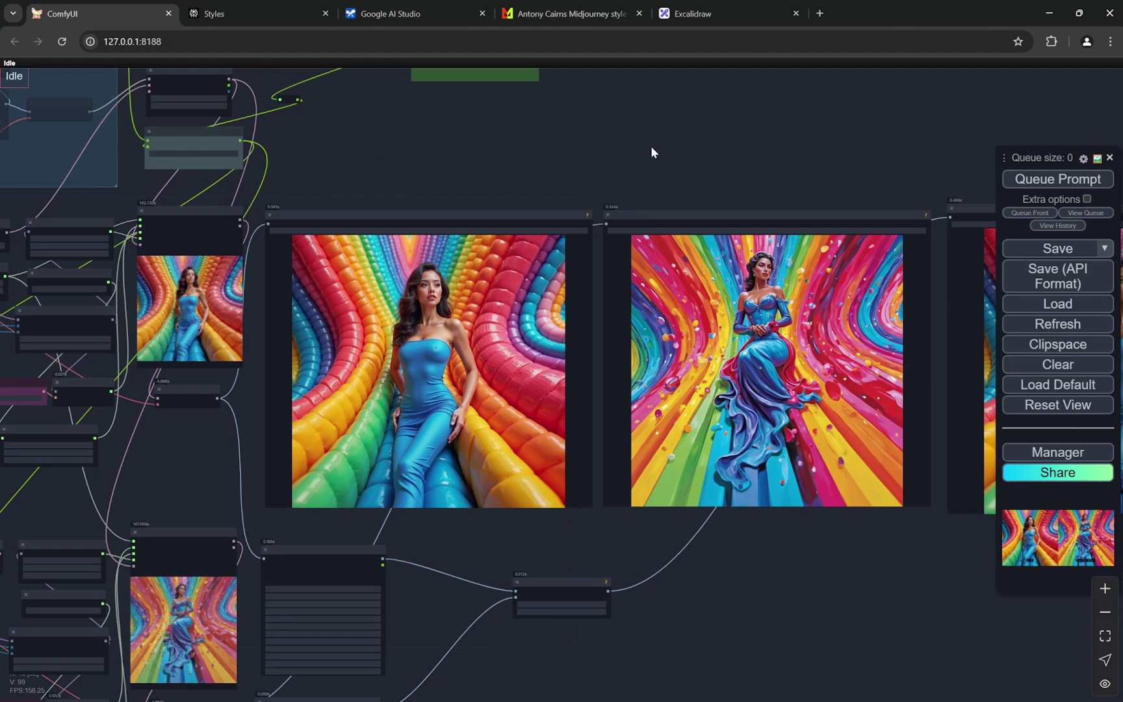
Step: Switch to the Midlibrary style page and close the enlarged sample image view
click(572, 13)
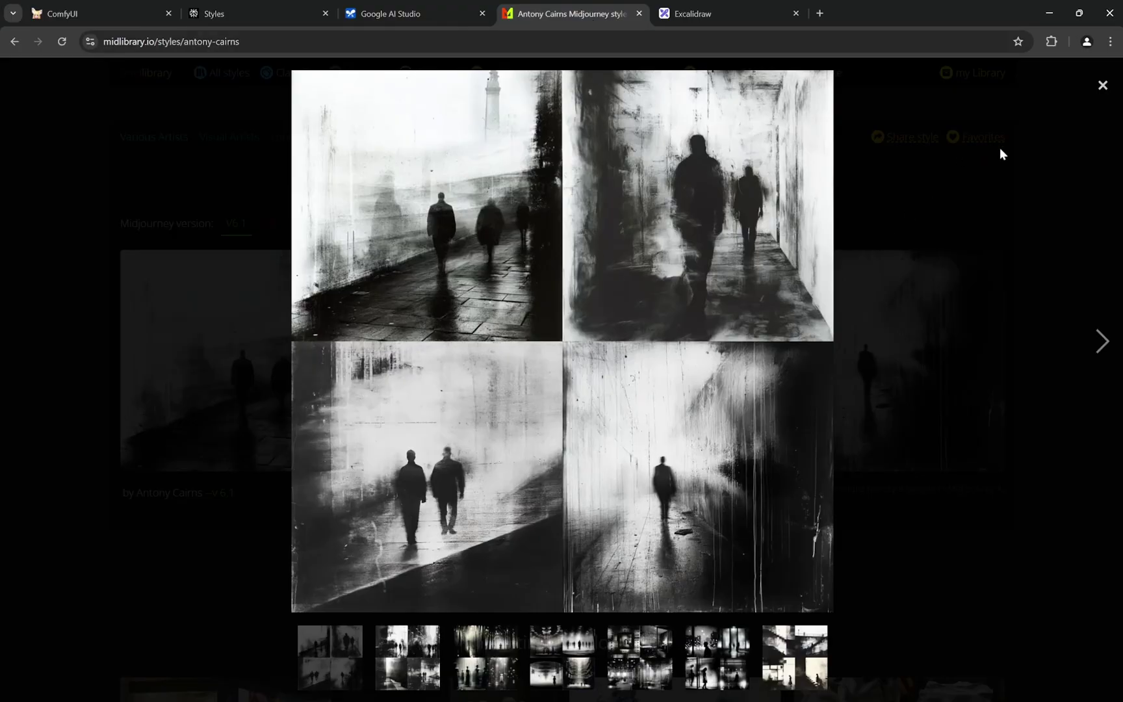
click(991, 185)
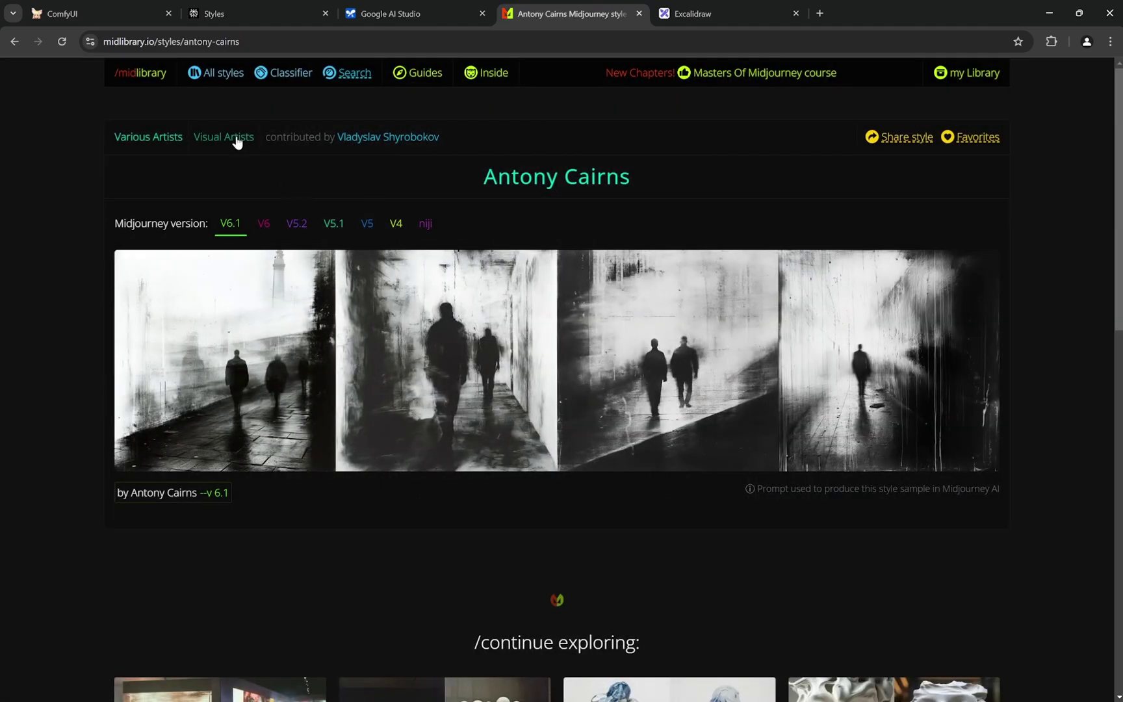
scroll(266, 411, down, 12)
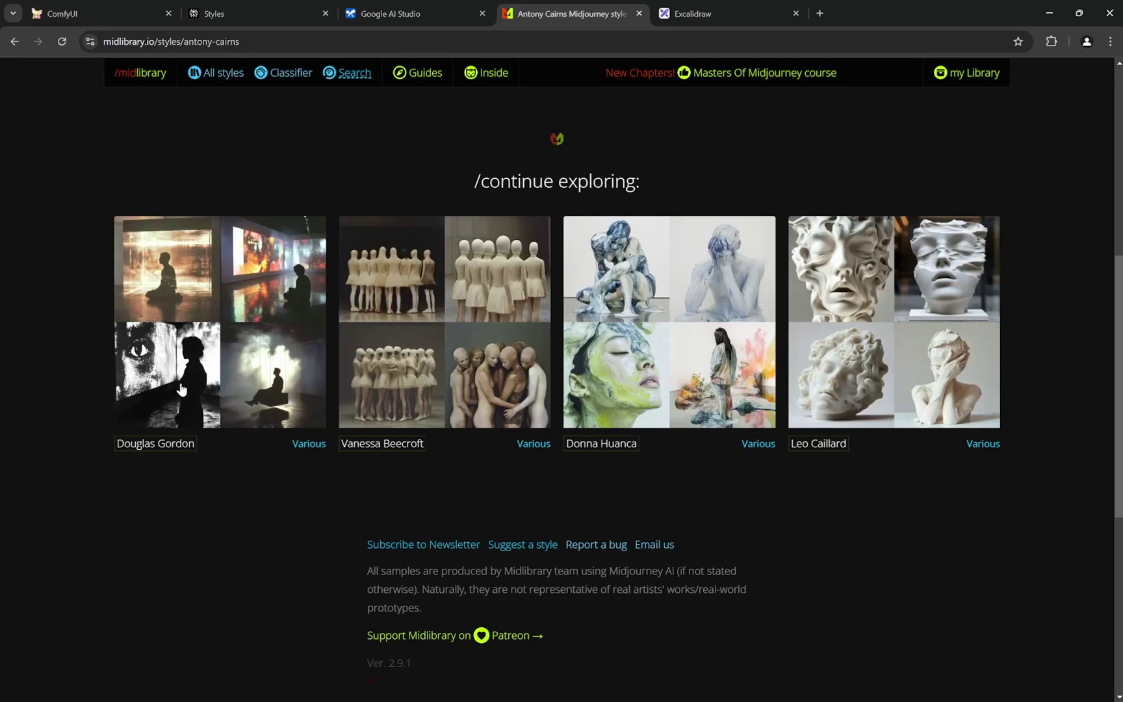
scroll(338, 409, up, 7)
scroll(339, 409, up, 5)
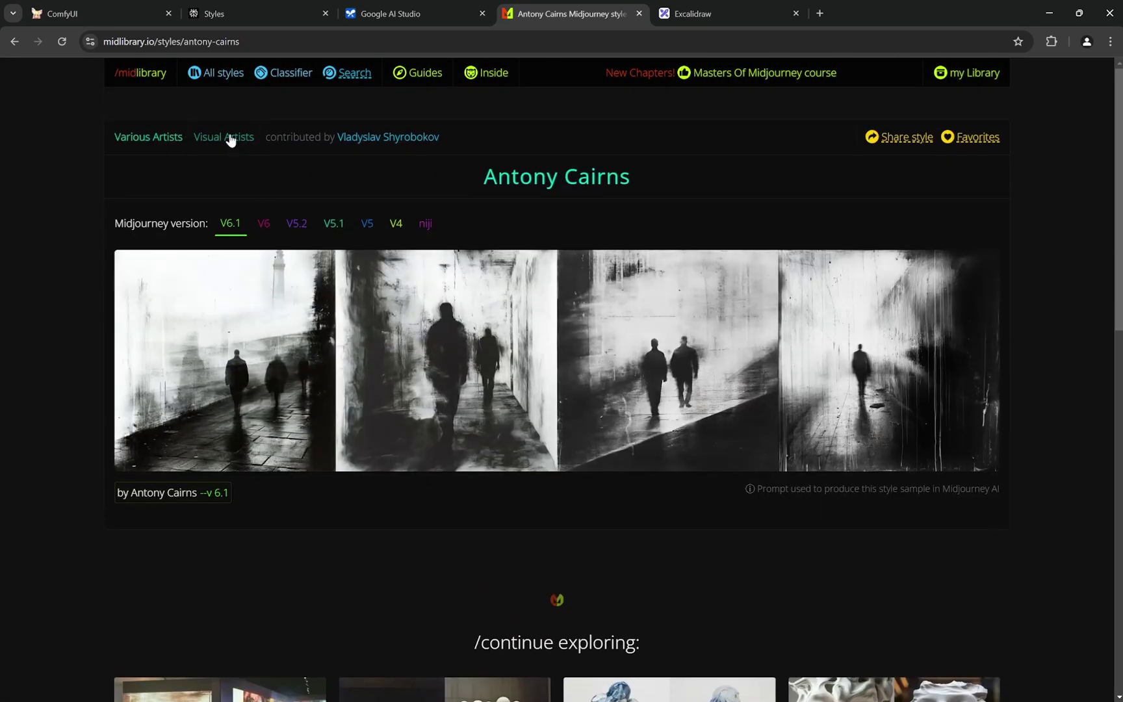
Step: Browse the All styles gallery, then go back to the Antony Cairns style page
click(228, 78)
scroll(416, 365, down, 15)
scroll(728, 247, down, 7)
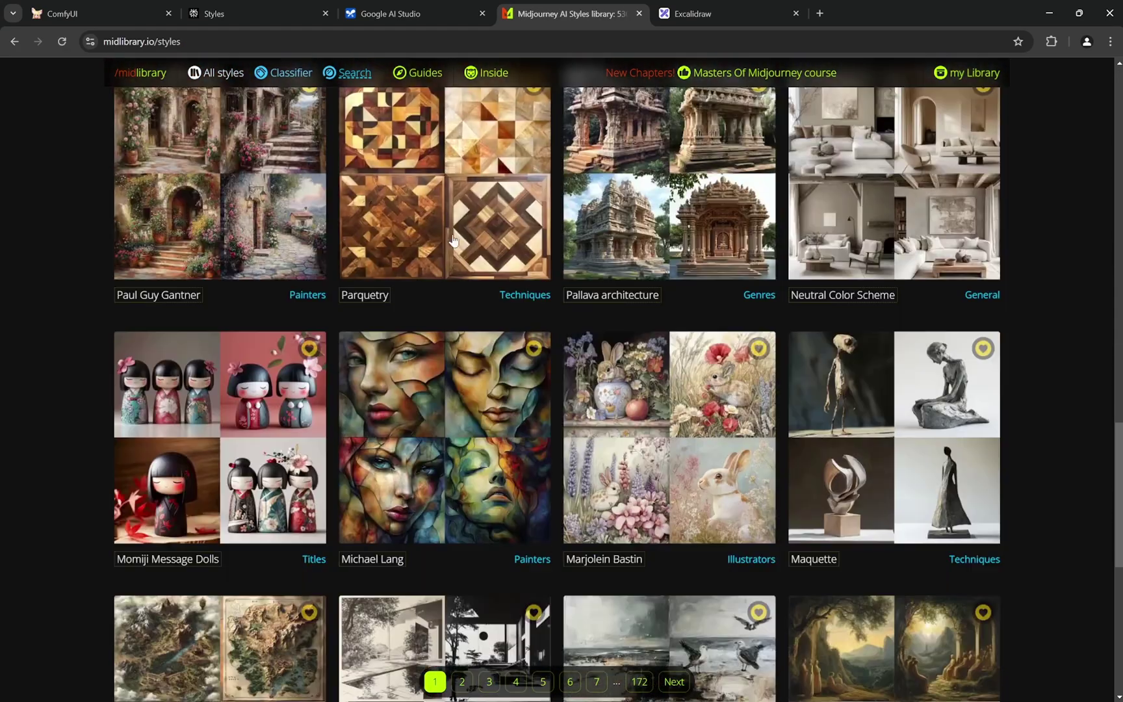
scroll(828, 454, down, 7)
scroll(829, 453, up, 20)
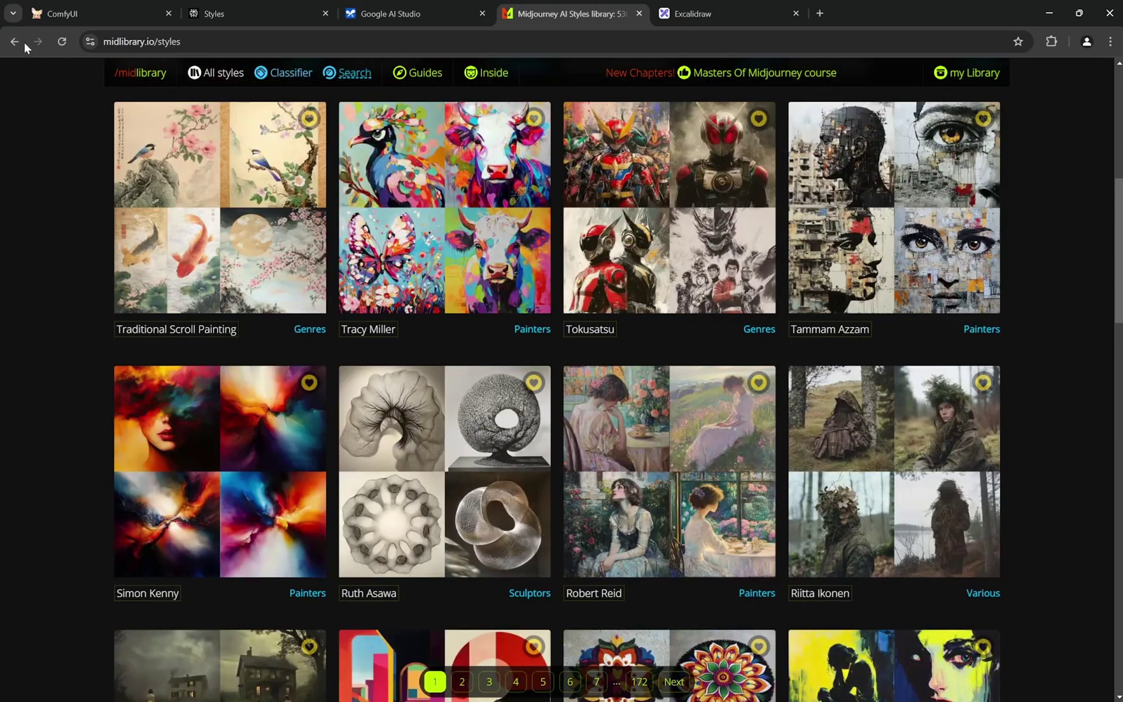
click(22, 41)
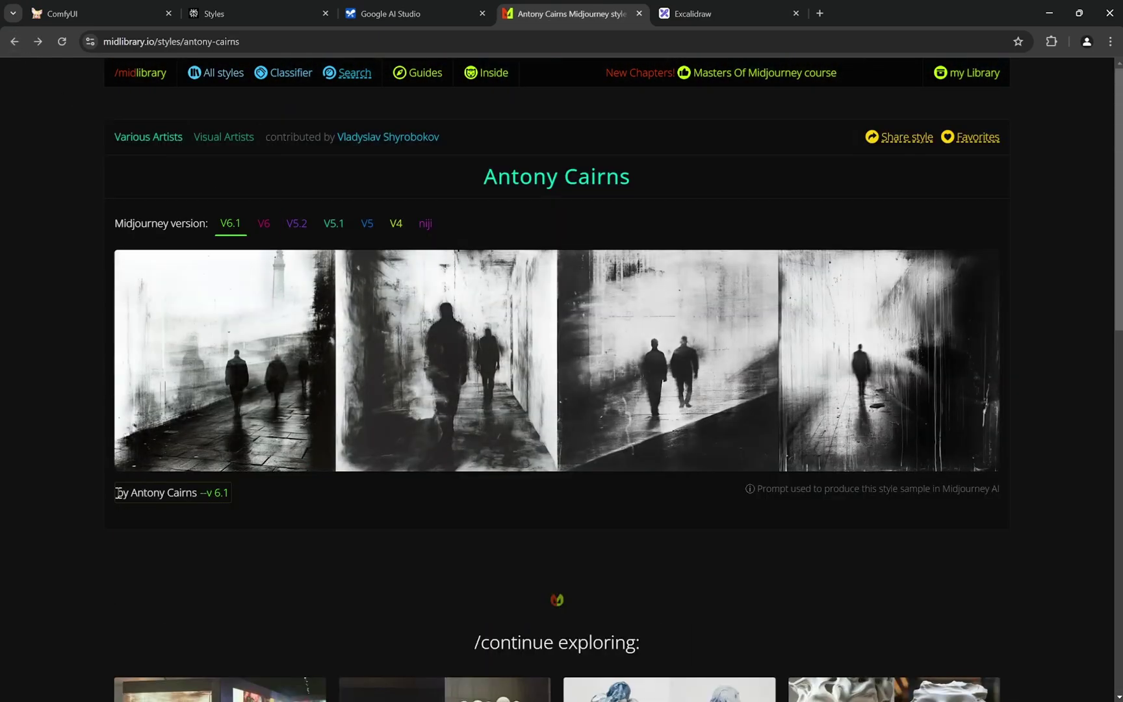
Step: Copy the style's sample prompt caption, view the enlarged samples, and return to ComfyUI
drag(118, 493, 228, 501)
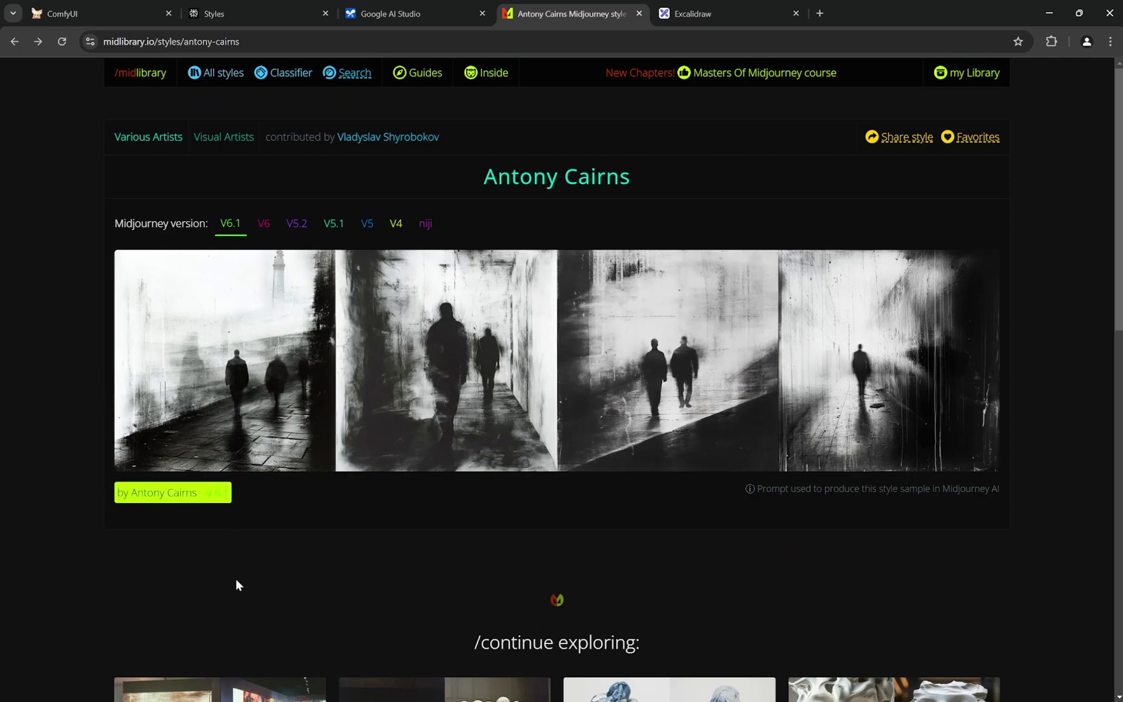
click(522, 375)
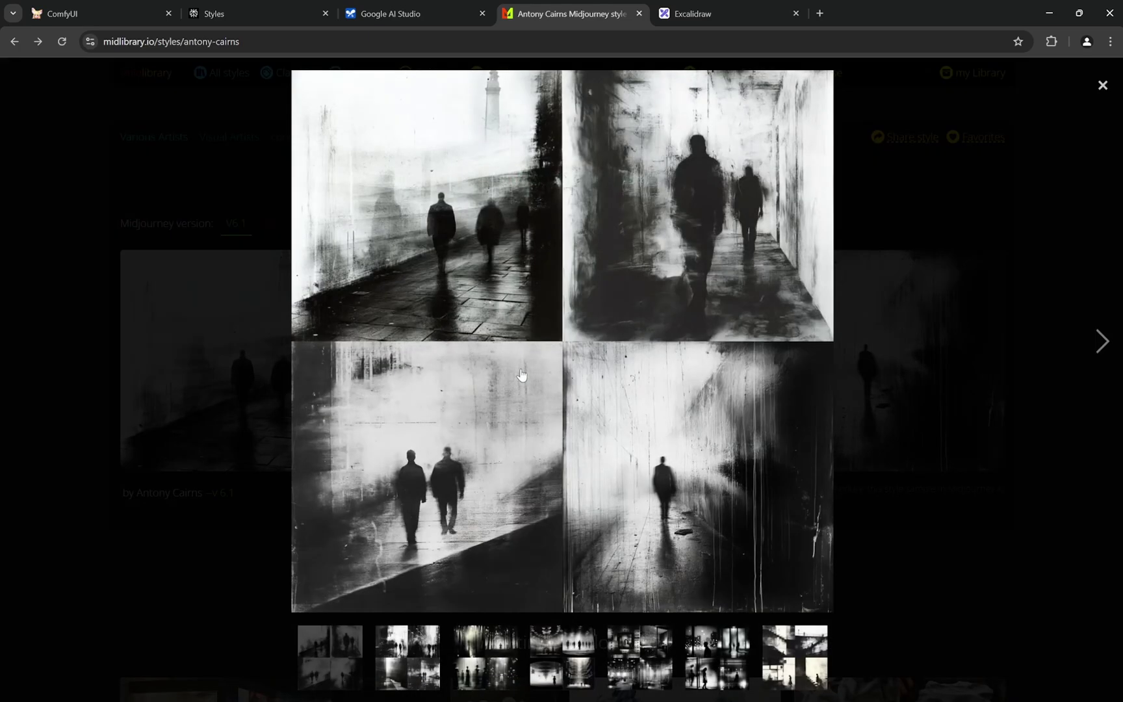
click(139, 598)
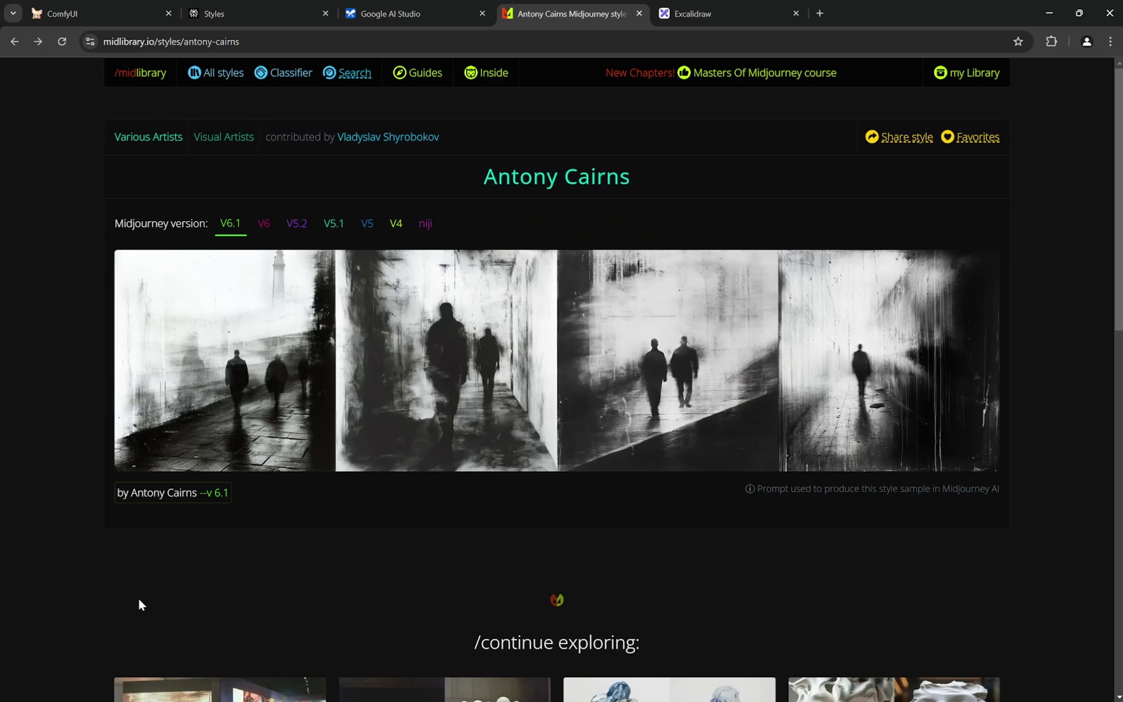
click(96, 13)
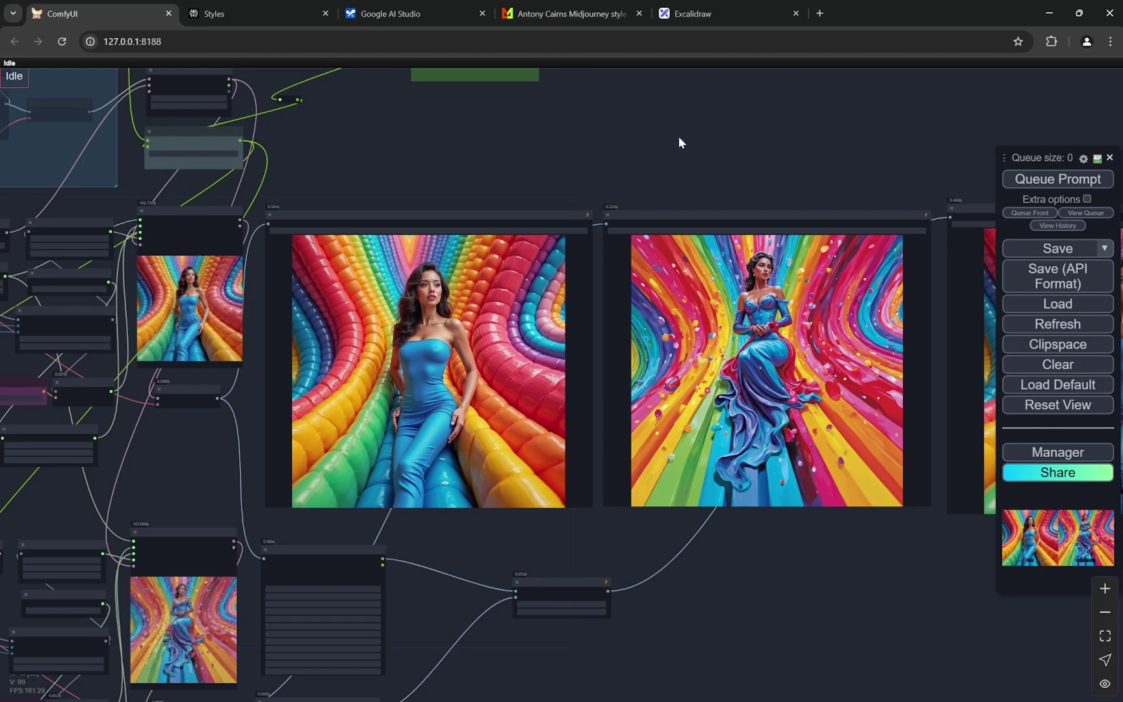
Step: Scroll the Perplexity Styles thread up to the tattoo-style answer, then open Google AI Studio
click(248, 16)
scroll(644, 401, up, 10)
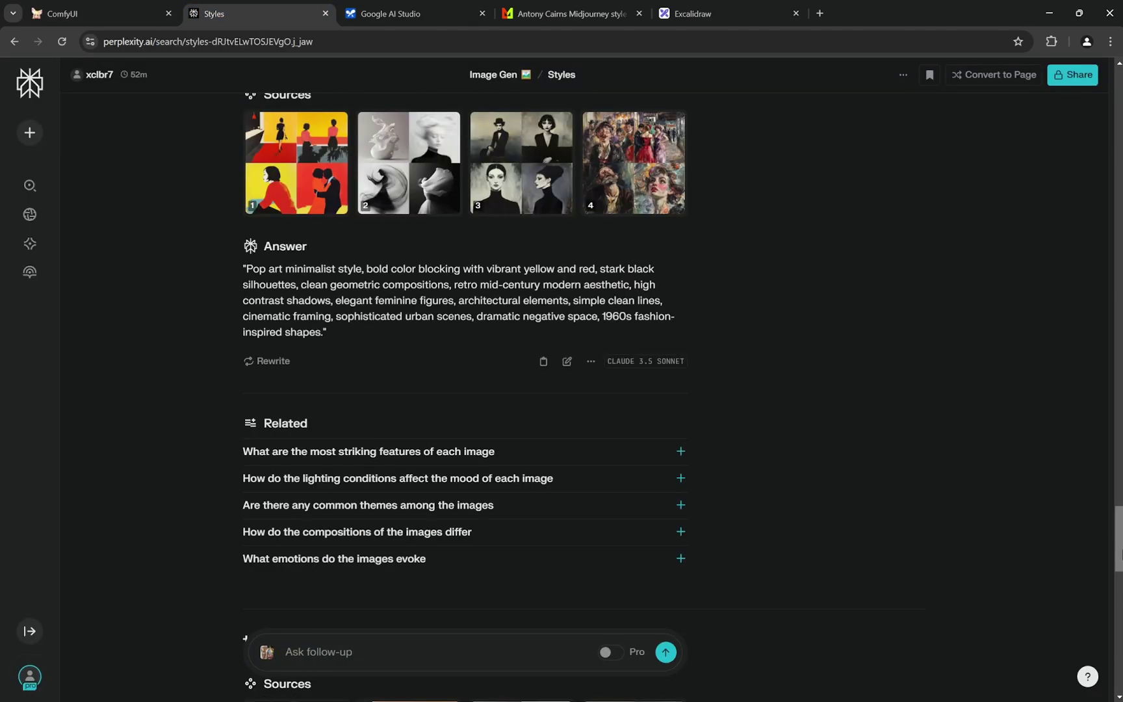
scroll(689, 302, up, 15)
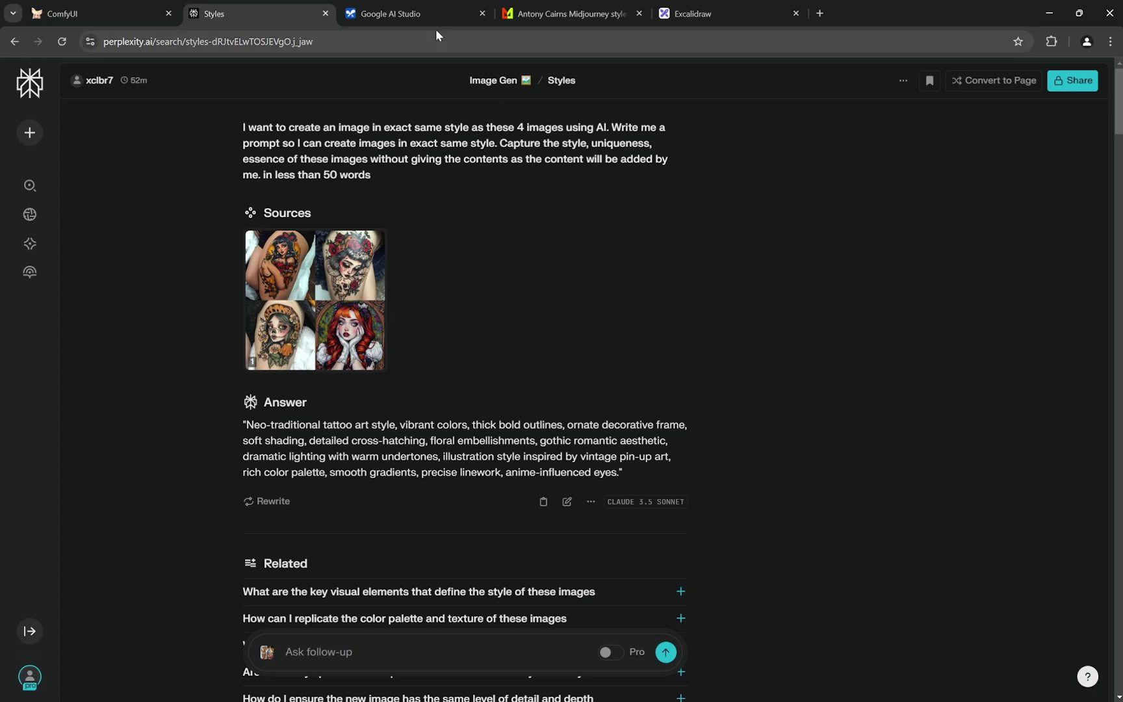
click(413, 13)
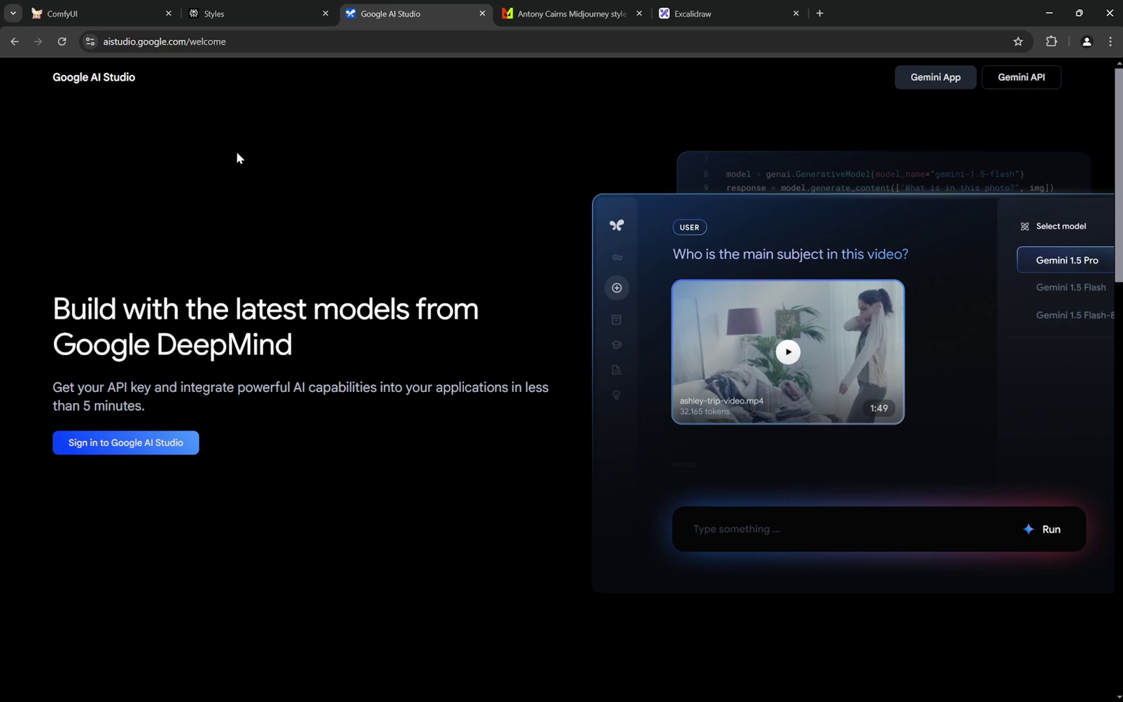
Step: Highlight the Google AI Studio title text, then clear the highlight
drag(50, 77, 156, 82)
click(458, 102)
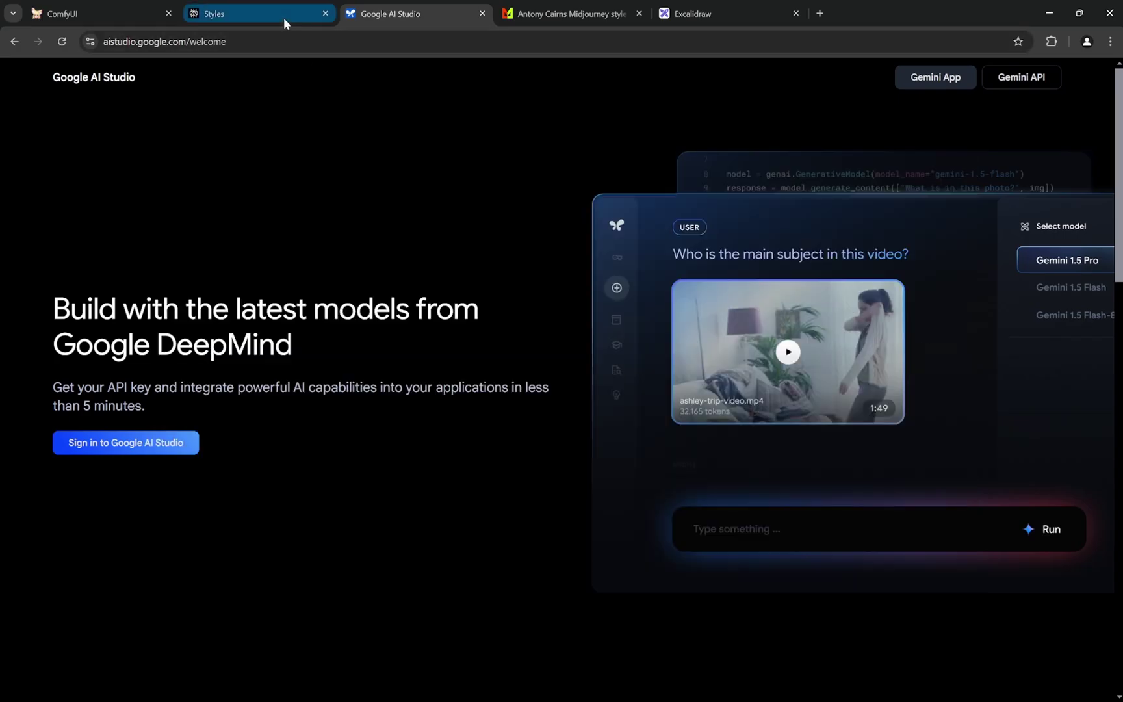
Step: Browse the later style answers in the Perplexity Styles thread, briefly checking Google AI Studio
click(284, 17)
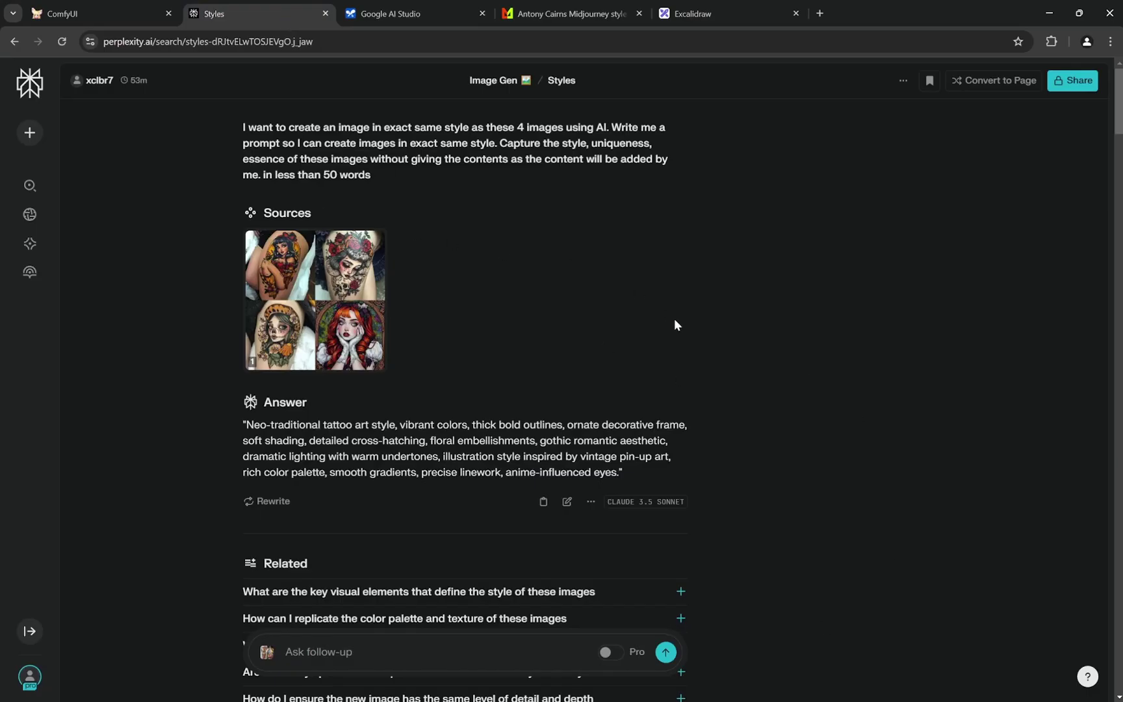
drag(243, 127, 274, 128)
click(304, 138)
scroll(576, 228, down, 20)
scroll(582, 235, down, 20)
scroll(543, 231, up, 12)
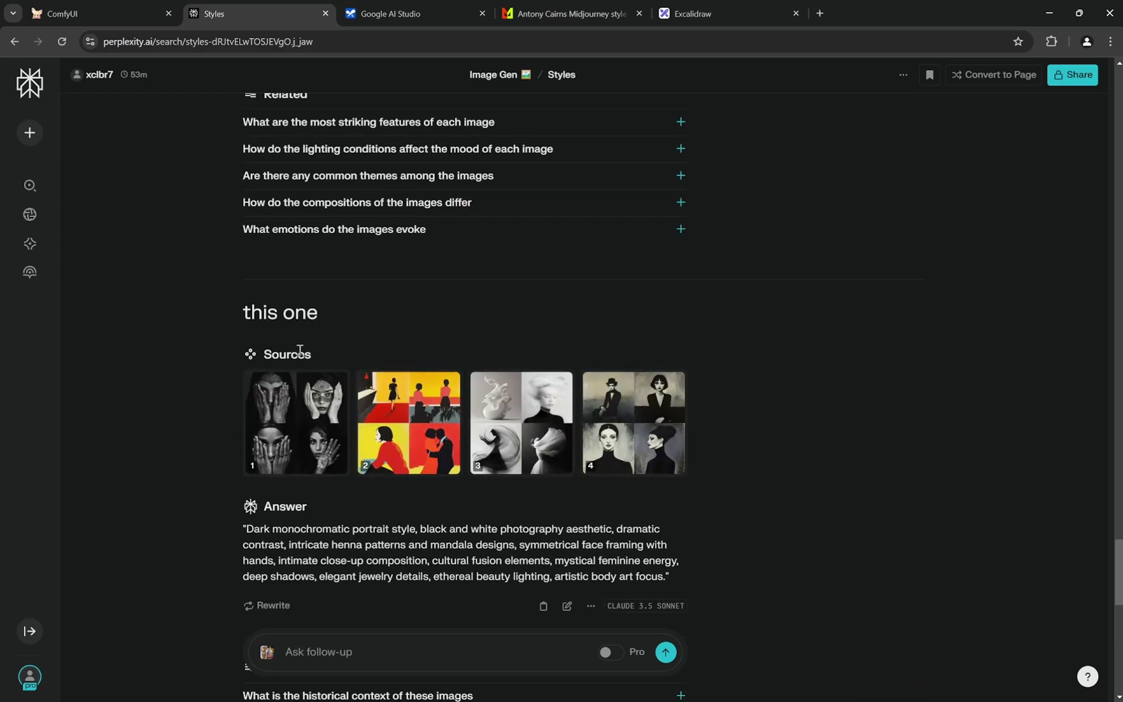
scroll(343, 310, down, 10)
click(397, 14)
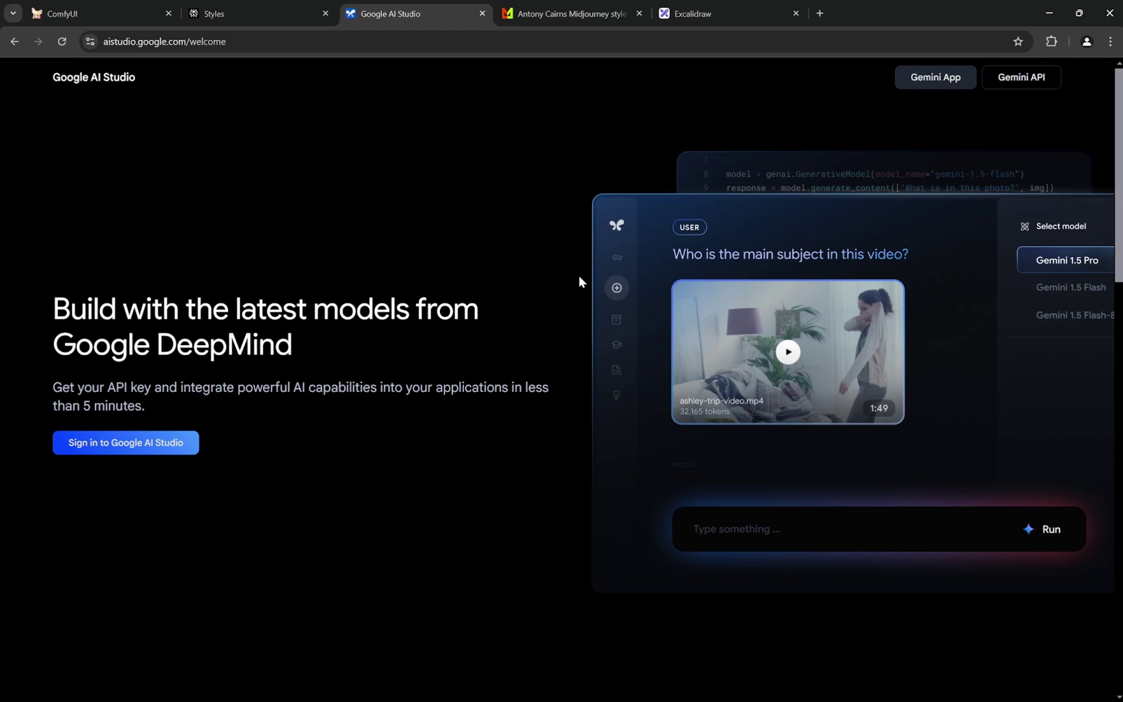
click(262, 17)
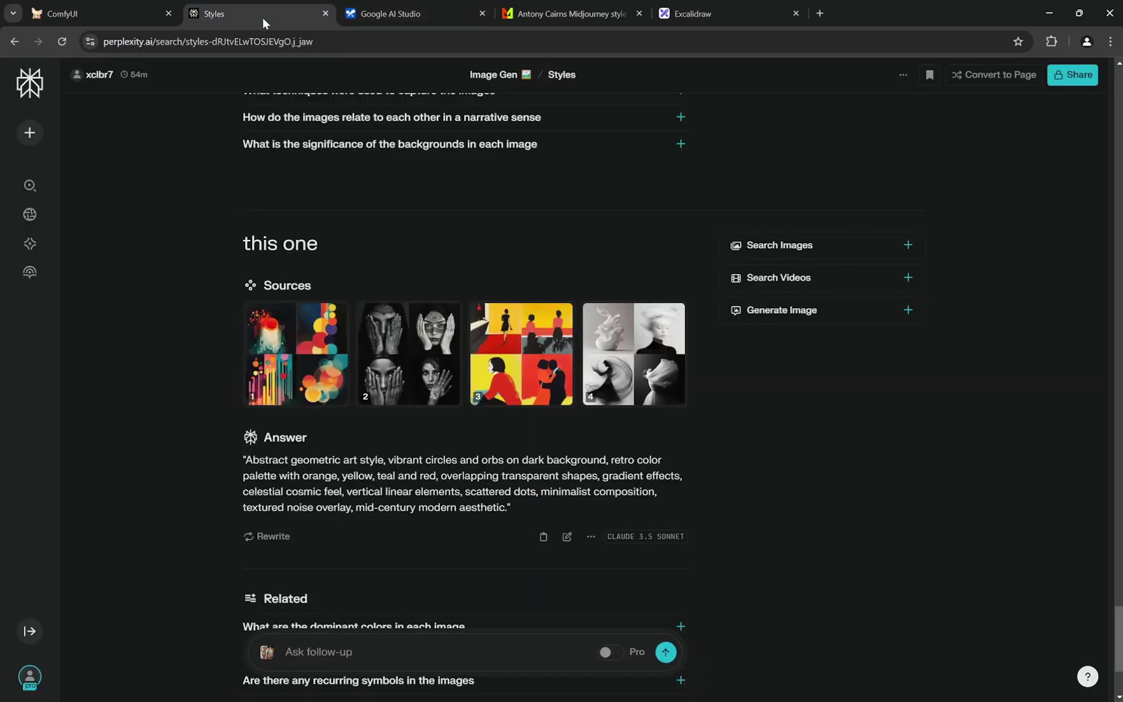
scroll(584, 387, down, 3)
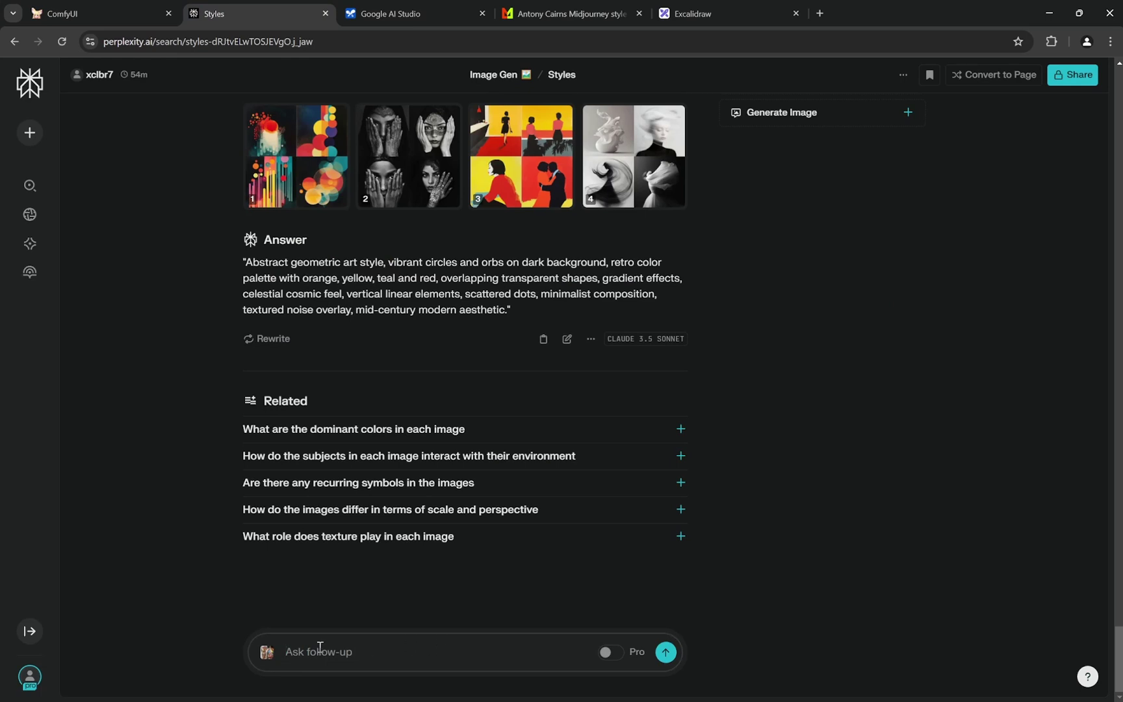
Step: Enlarge the Midlibrary style's four black-and-white street sample images
mouse_move(266, 652)
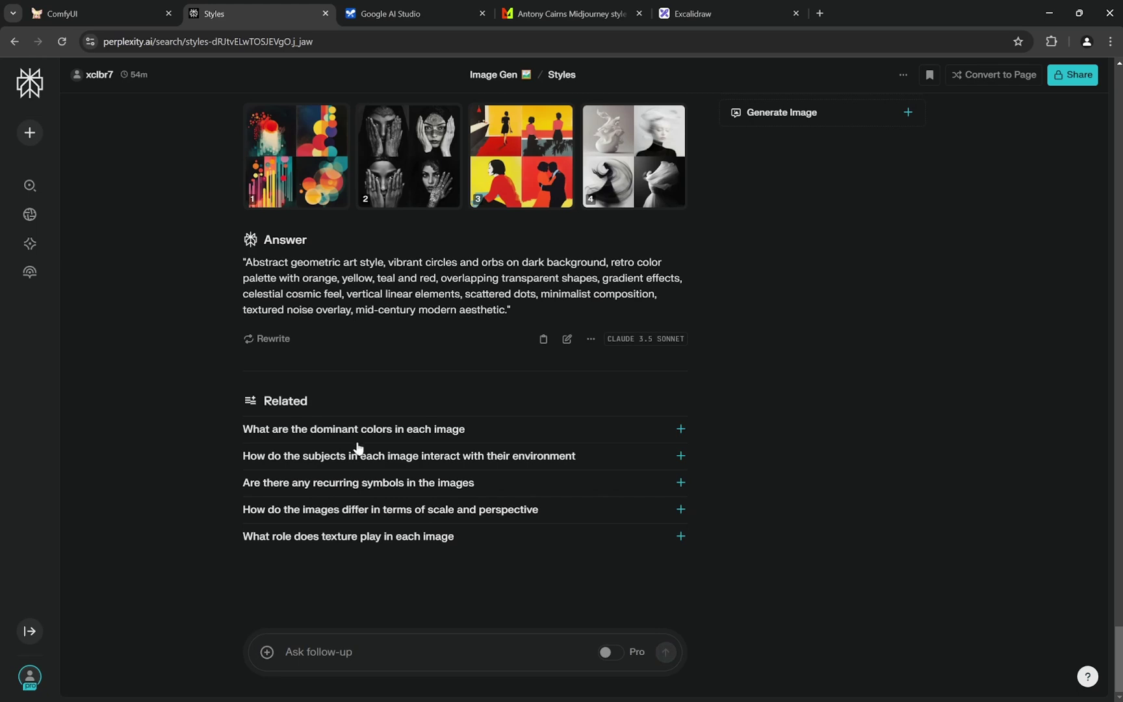
click(539, 14)
click(476, 330)
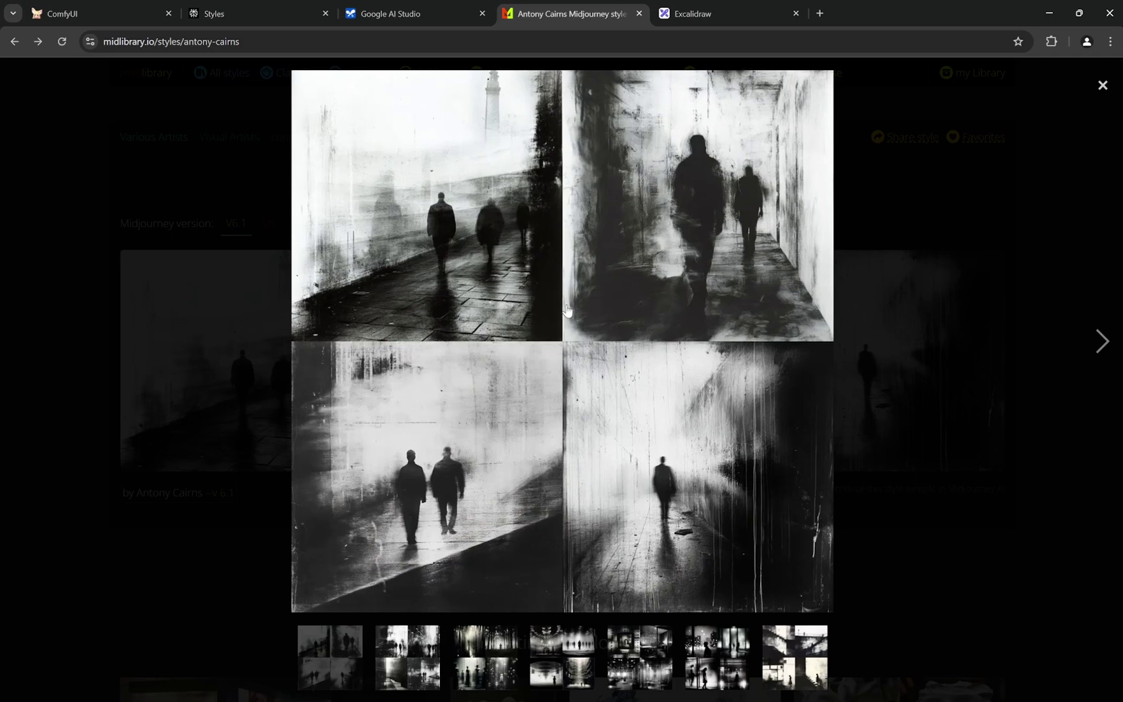
Step: Paste the reference image into Perplexity's follow-up box with the text 'this one'
click(223, 8)
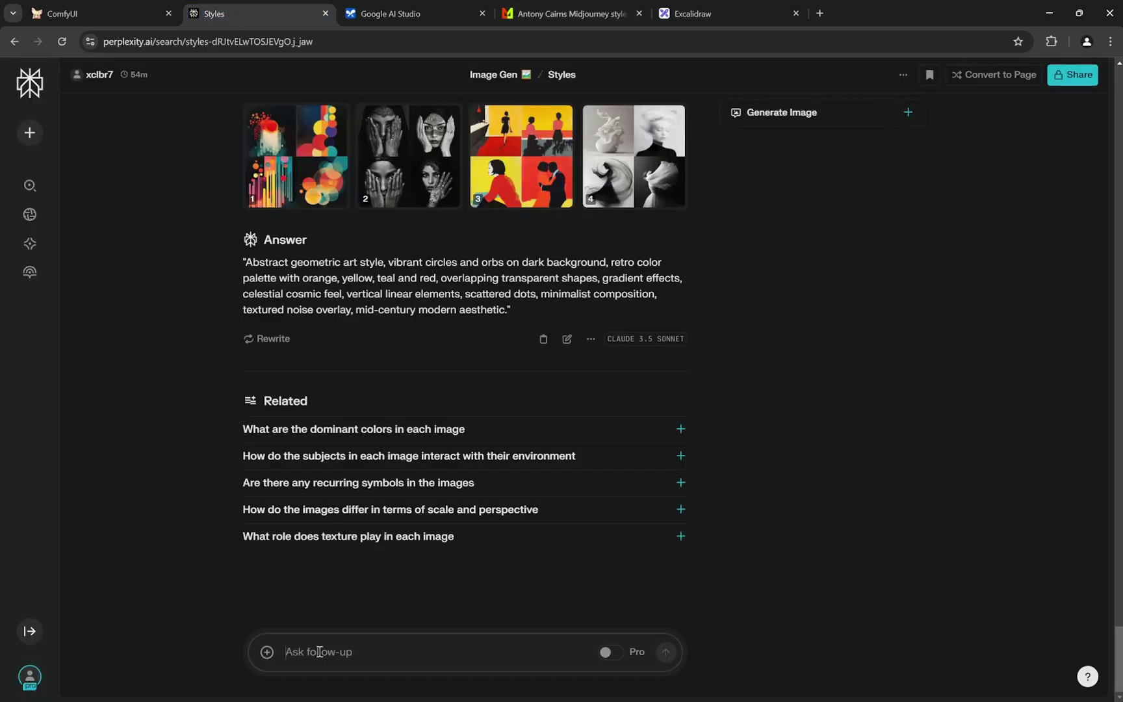
key(ctrl+v)
text(this one)
click(574, 14)
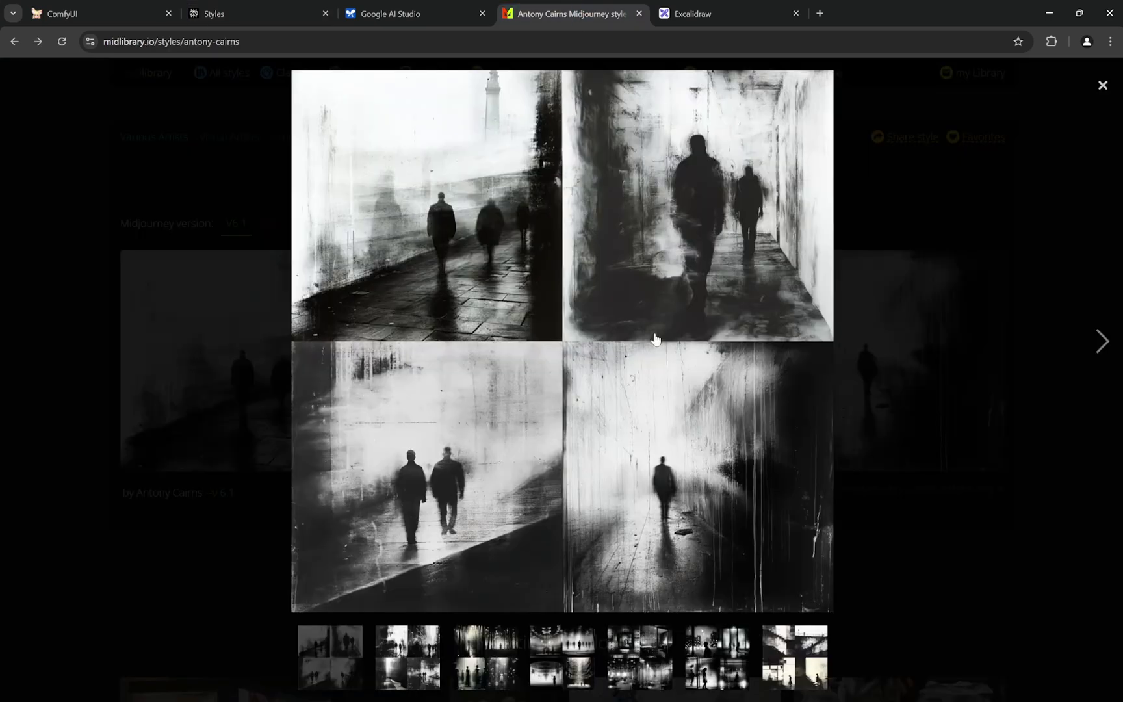
click(89, 15)
scroll(638, 177, down, 3)
drag(638, 178, 633, 238)
scroll(529, 249, up, 3)
scroll(562, 326, up, 3)
drag(643, 375, 593, 179)
scroll(278, 311, up, 5)
drag(333, 277, 608, 277)
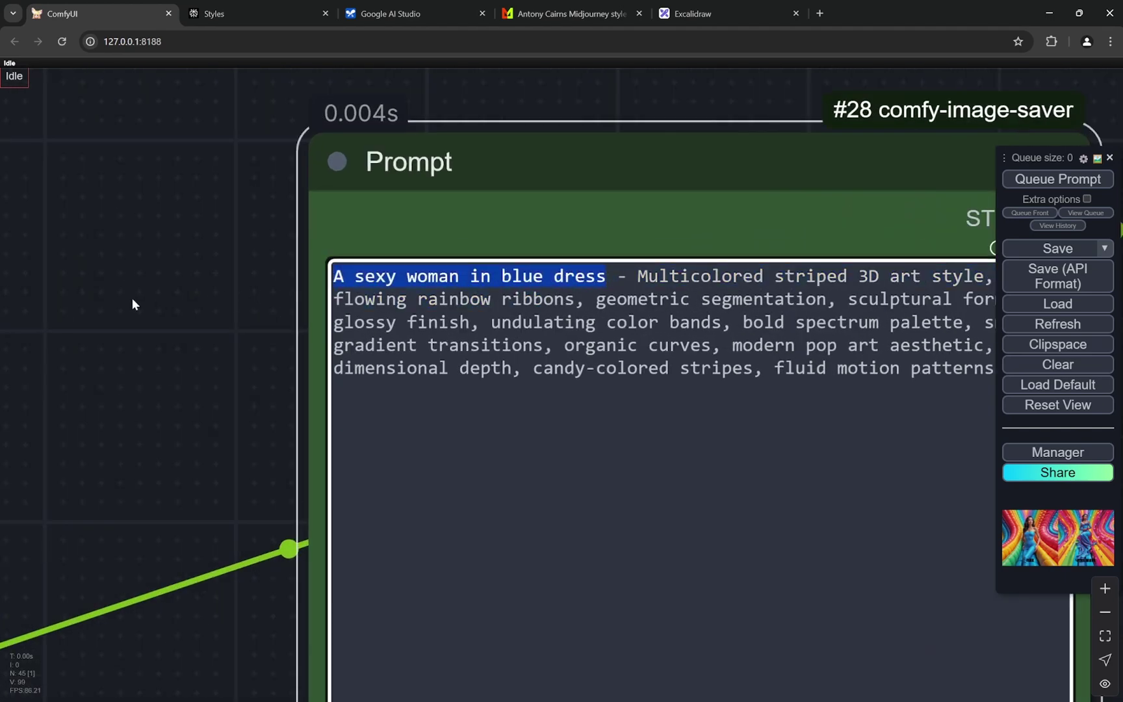
scroll(130, 303, down, 3)
click(514, 286)
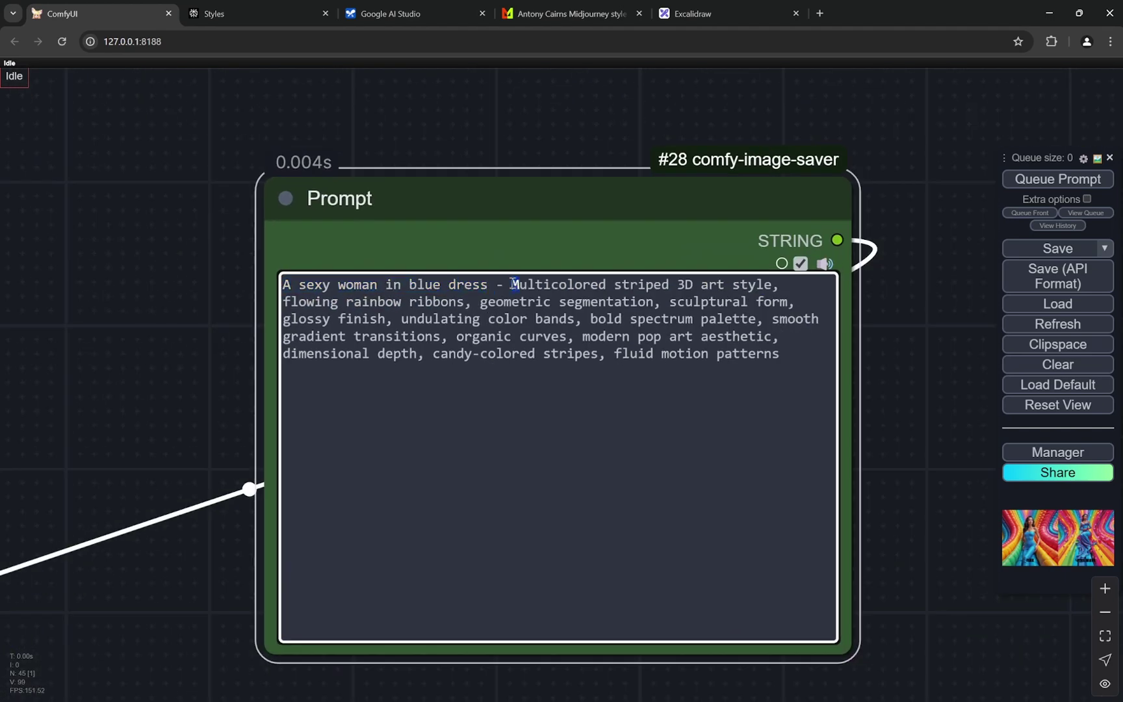
drag(513, 286, 791, 364)
click(792, 355)
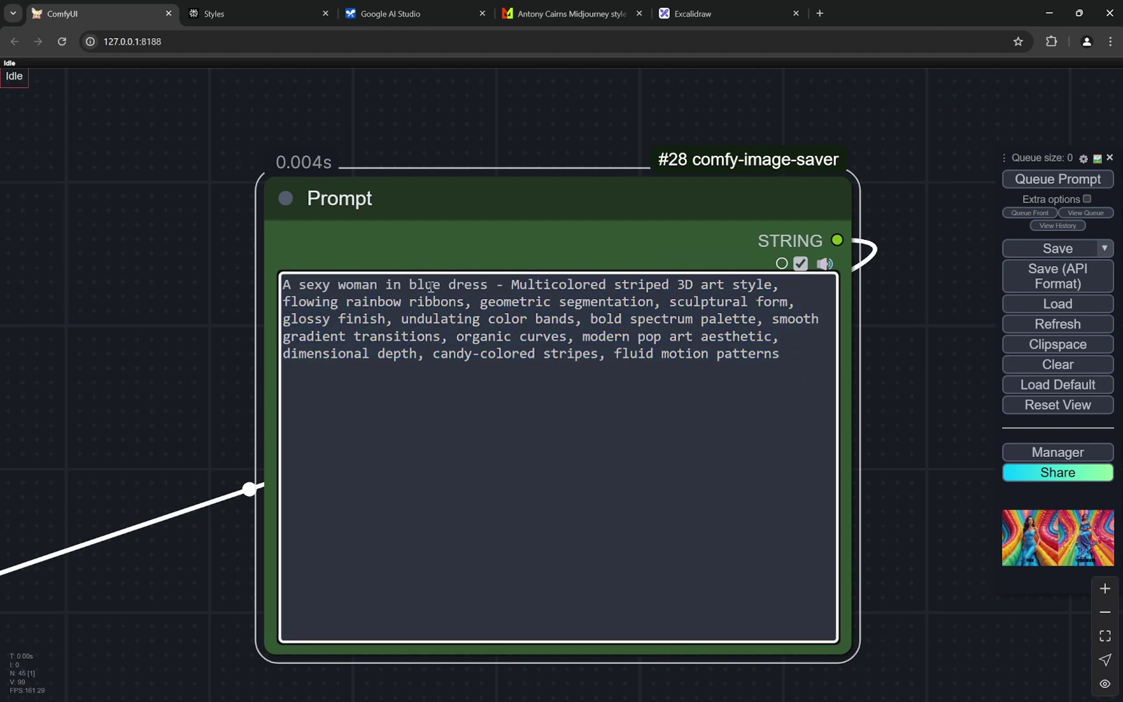
drag(410, 284, 489, 285)
click(566, 13)
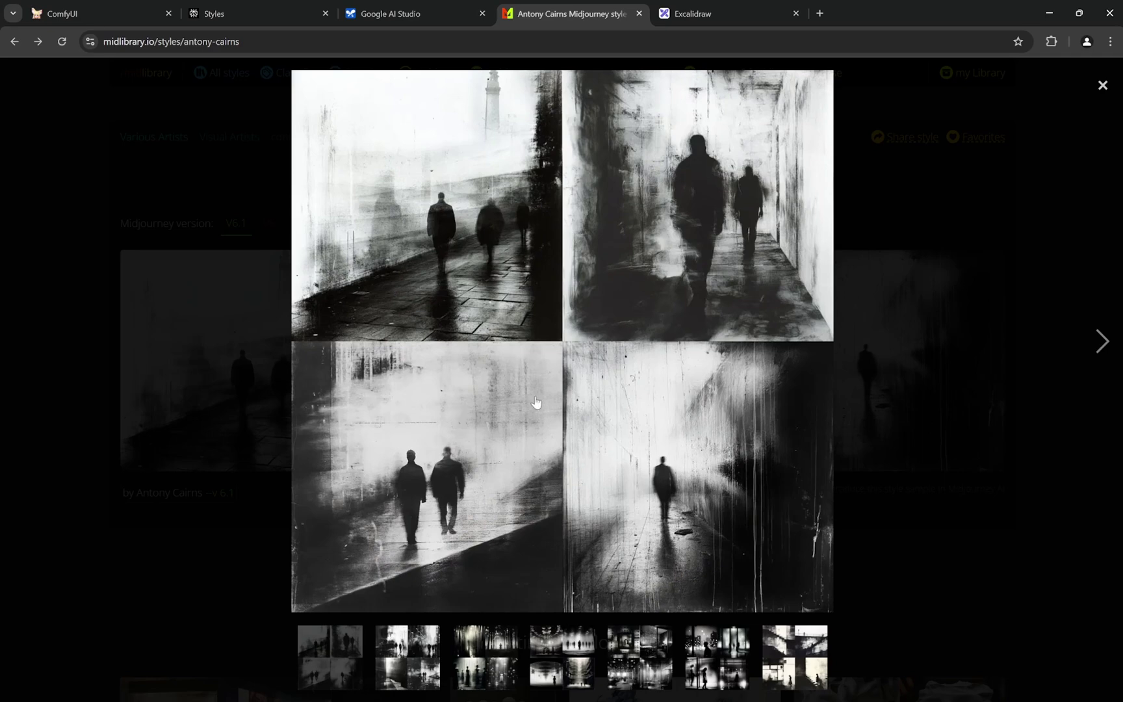
Step: Send the image follow-up and copy Perplexity's black-and-white street photography style description
click(262, 14)
scroll(440, 333, up, 1)
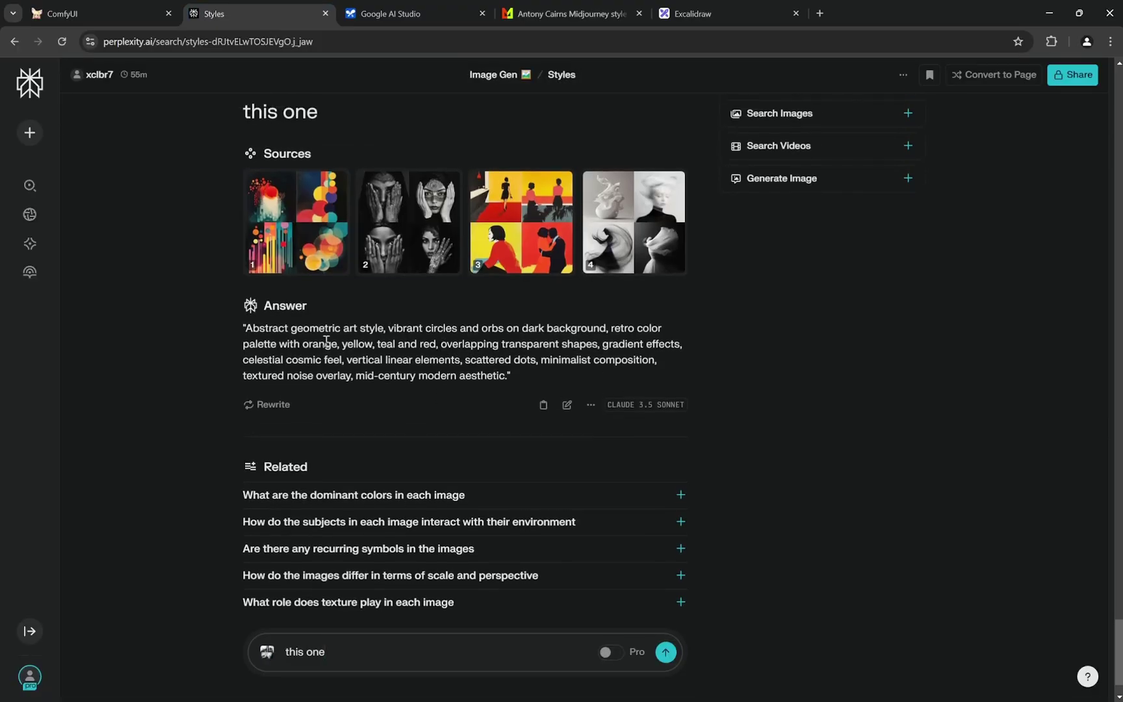
scroll(426, 368, down, 1)
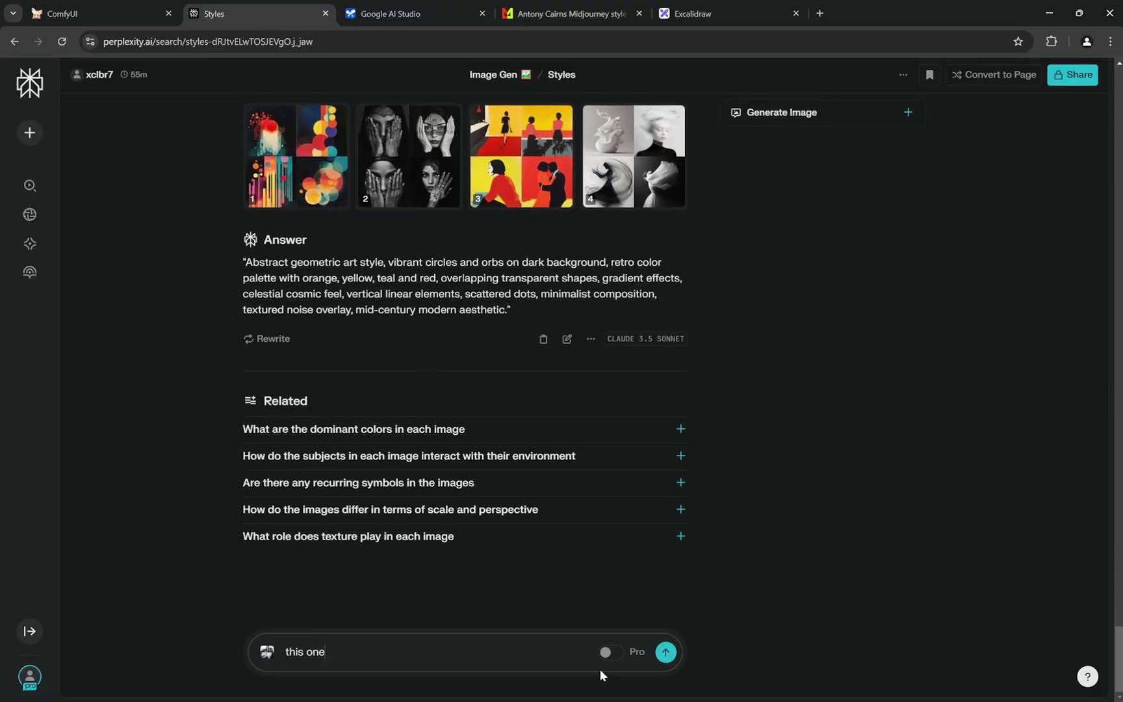
click(665, 653)
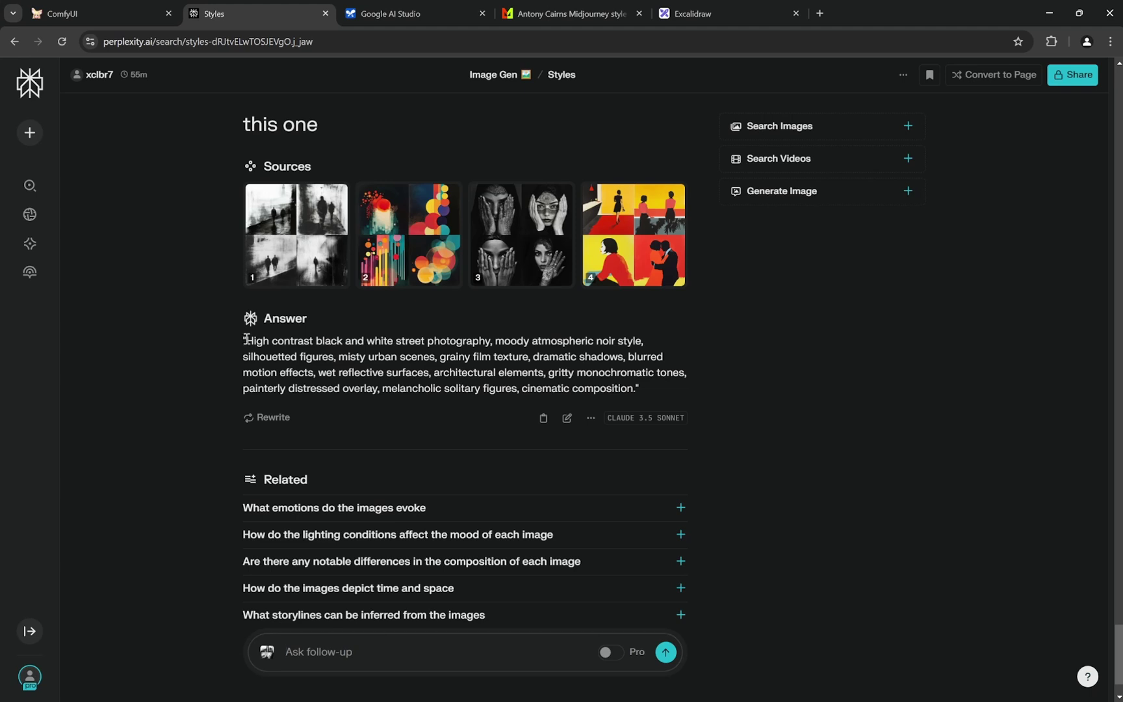
drag(247, 339, 638, 389)
key(ctrl+c)
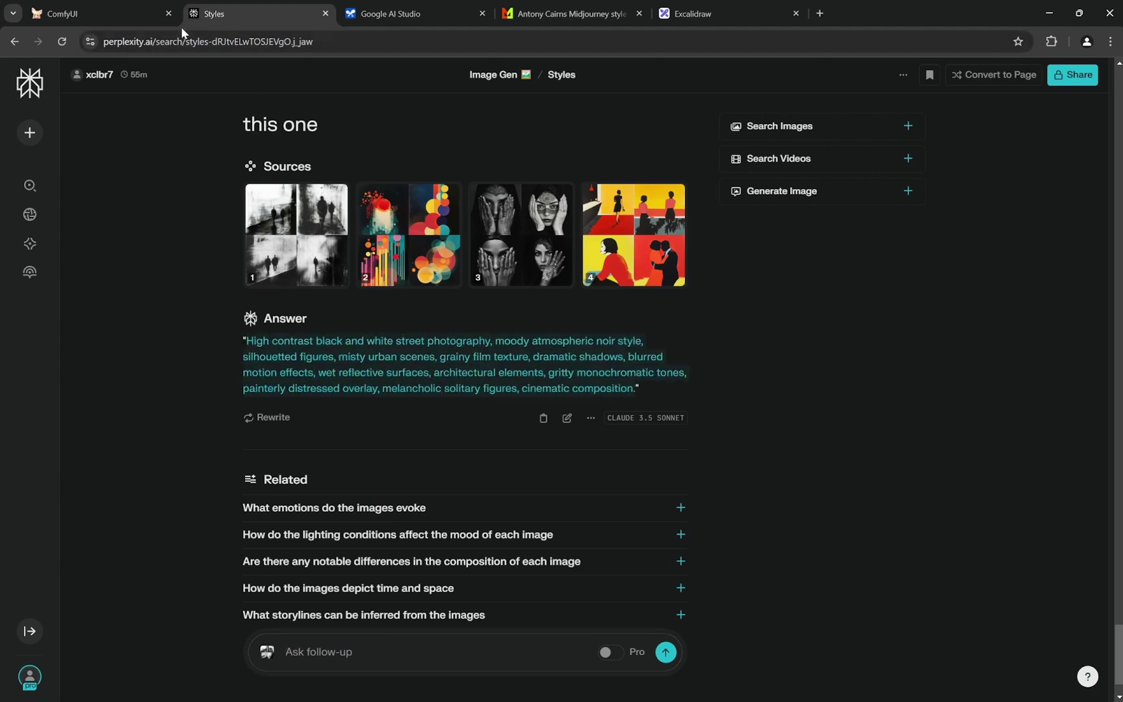
Step: Paste it over the old style text in ComfyUI's Prompt node and queue generation
click(132, 18)
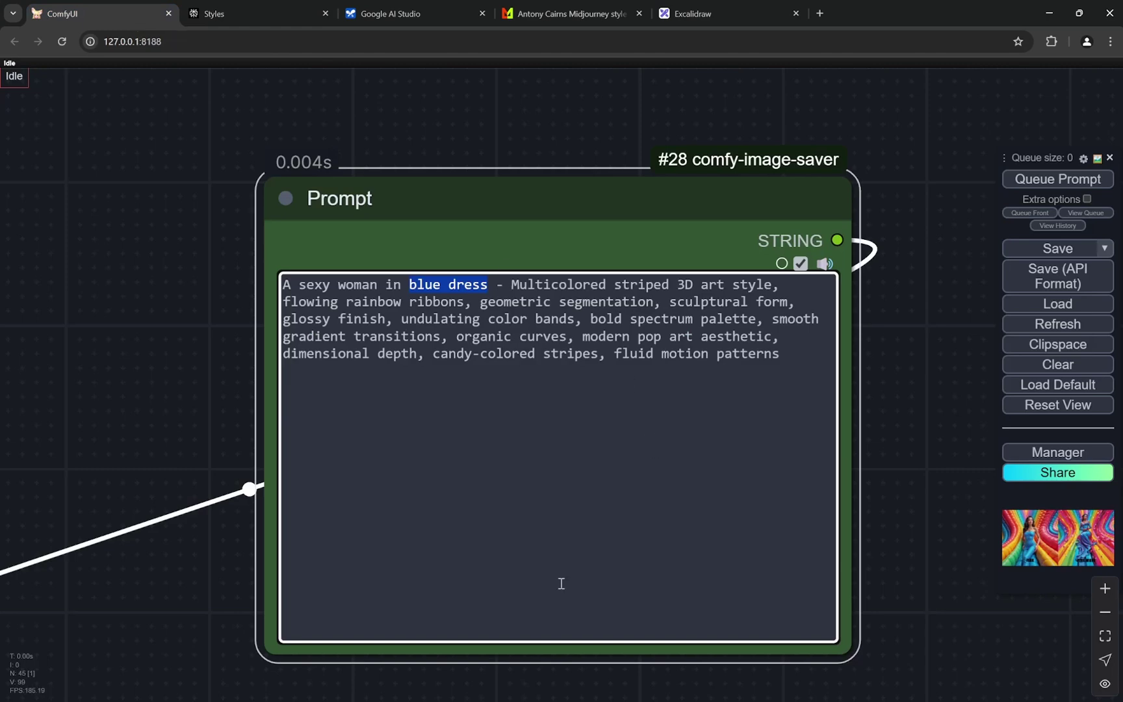
click(782, 355)
drag(792, 358, 512, 286)
key(ctrl+v)
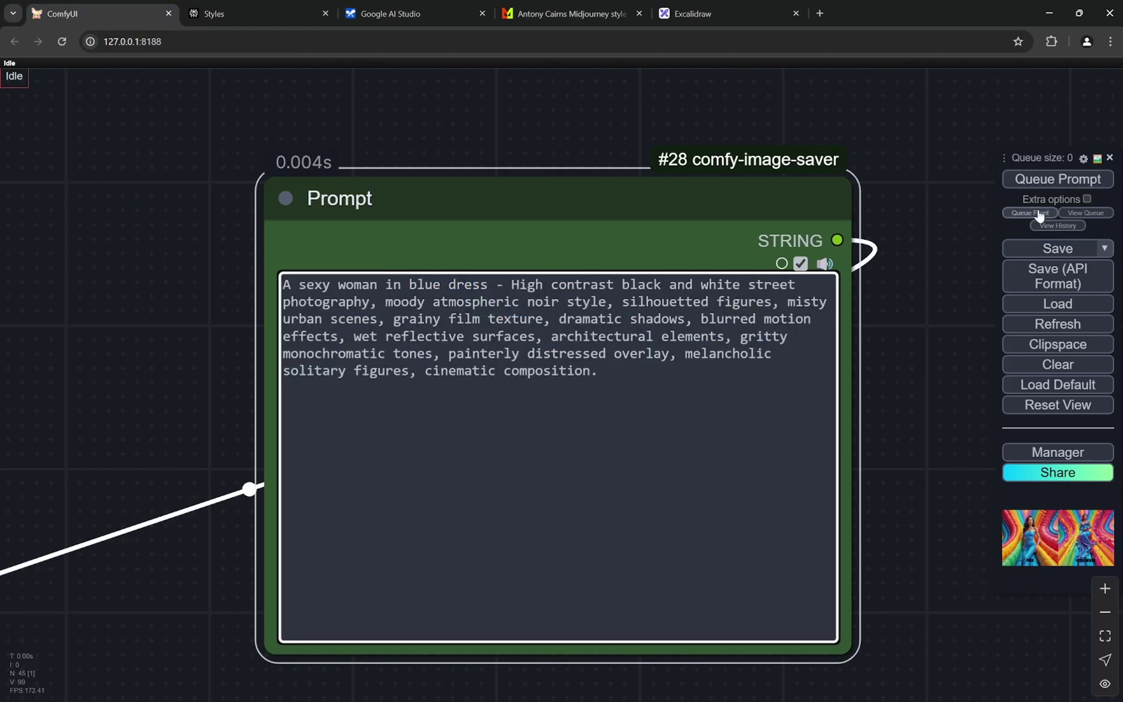
click(1065, 186)
scroll(880, 213, down, 13)
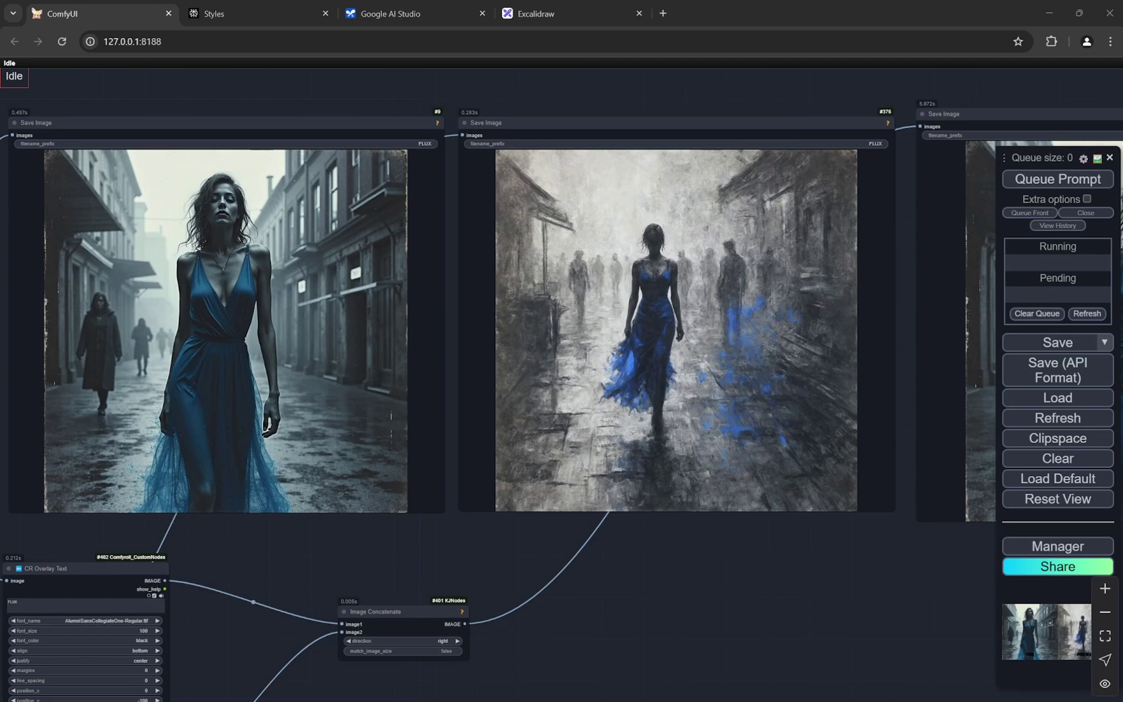
key(alt+Tab)
scroll(151, 210, up, 3)
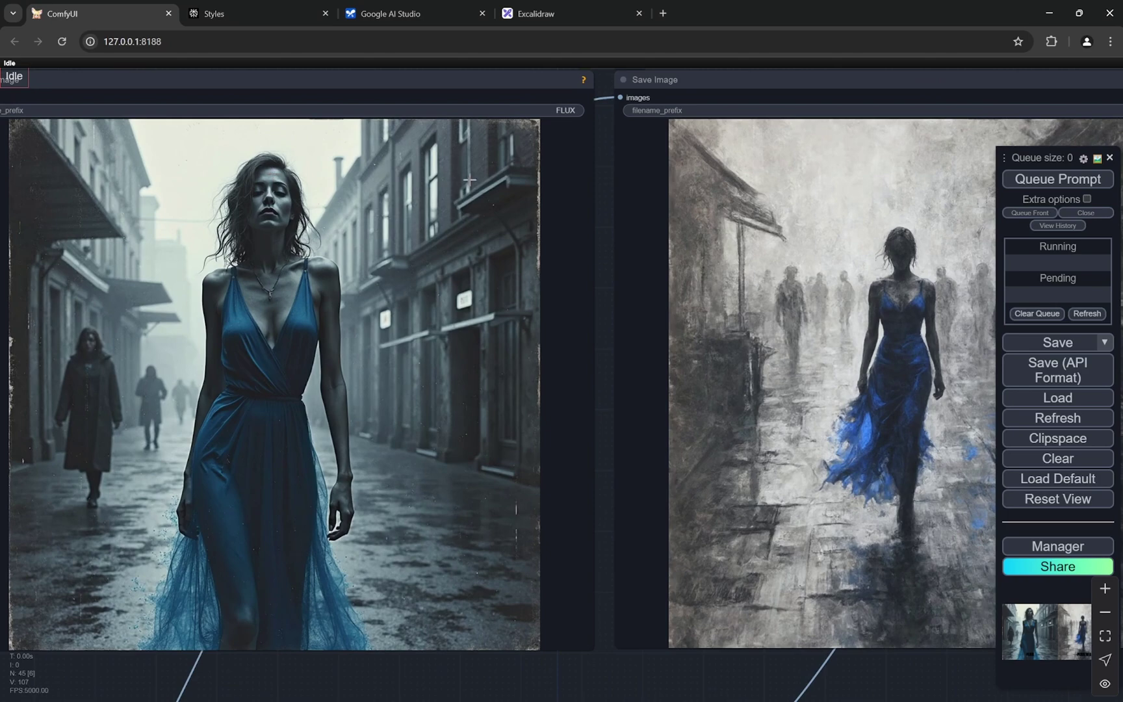
scroll(379, 261, down, 2)
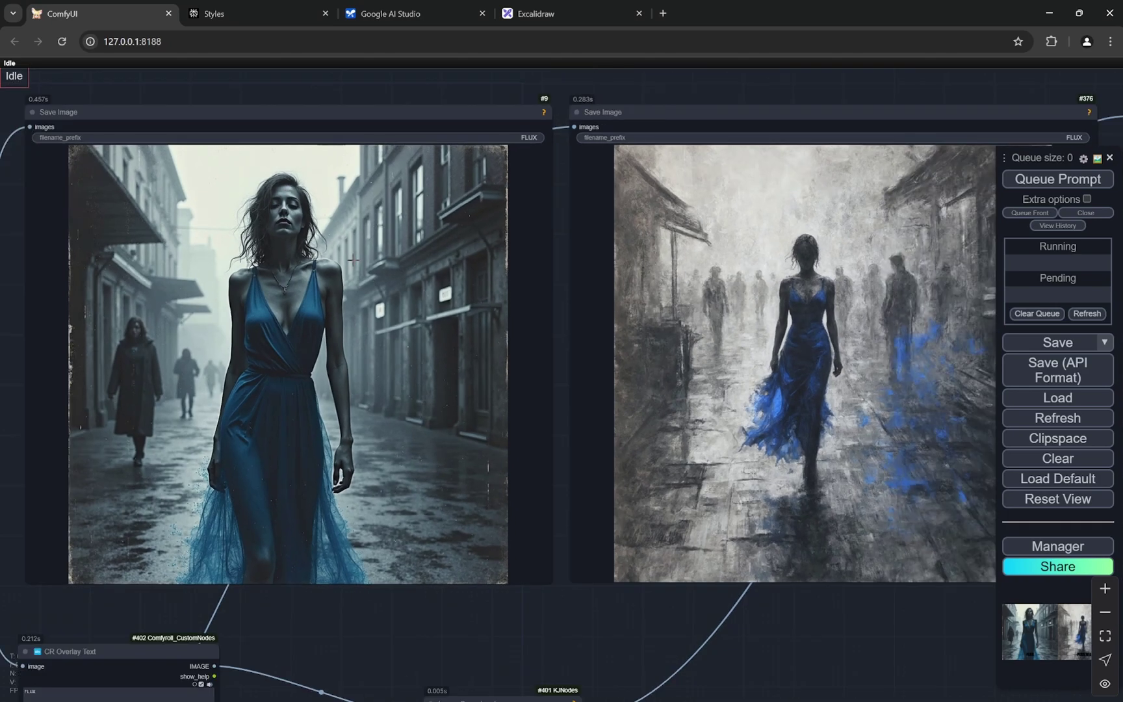
drag(761, 303, 569, 296)
scroll(699, 293, up, 3)
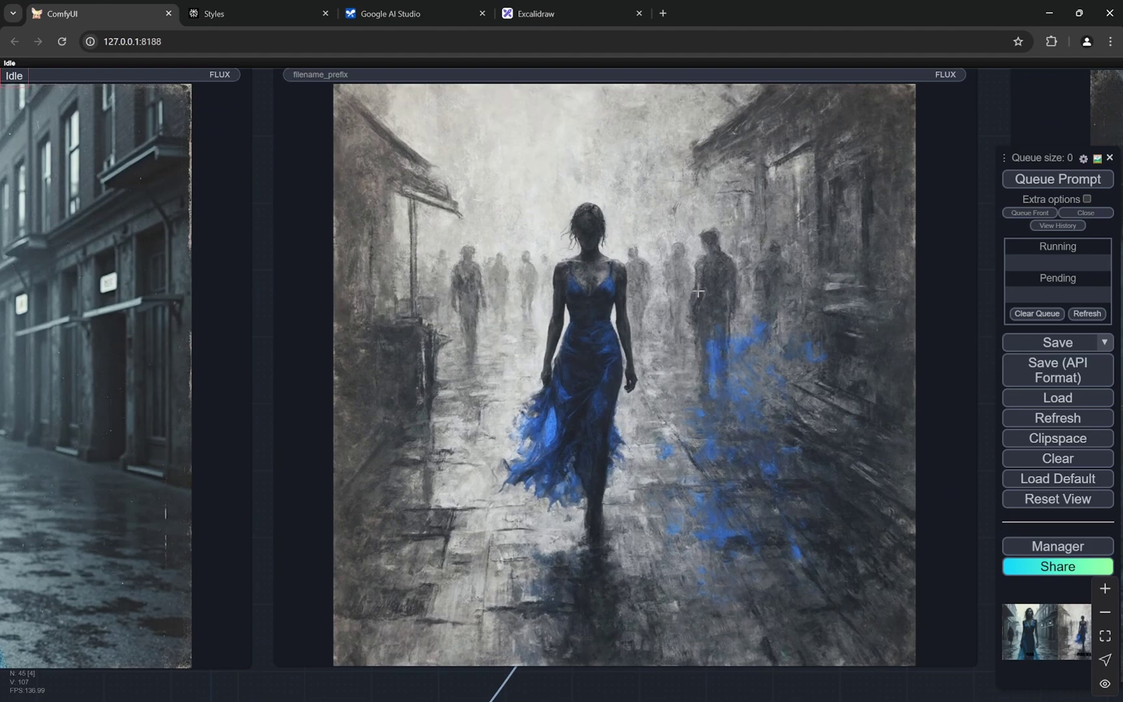
click(288, 17)
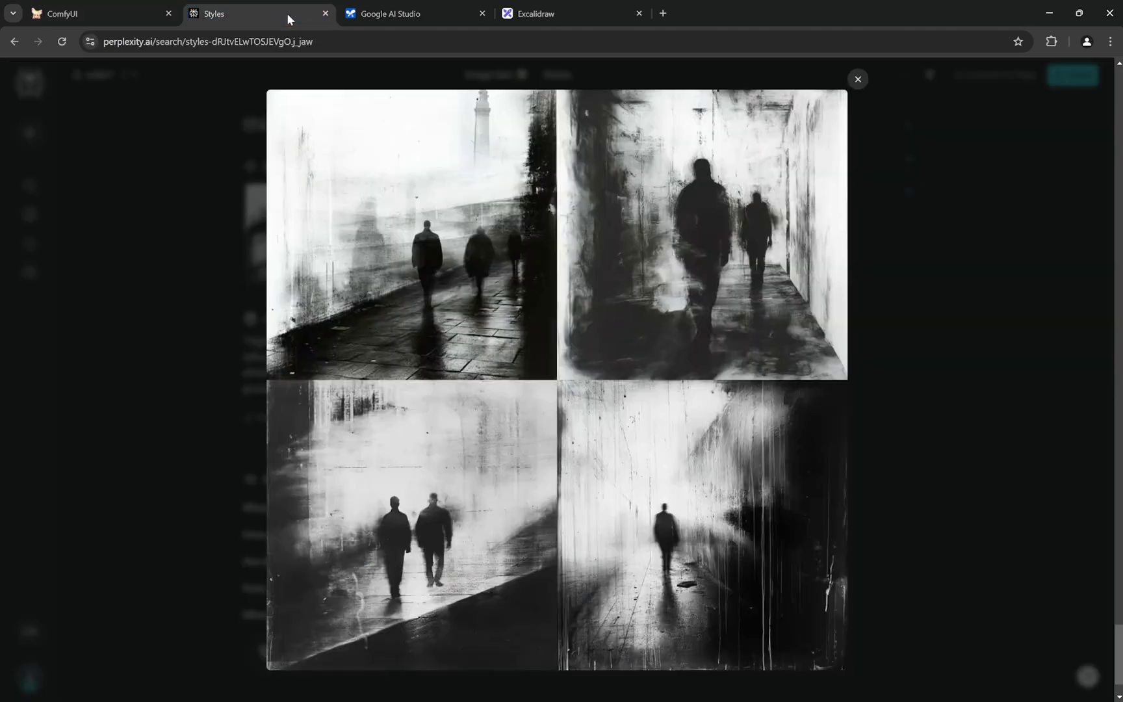
click(858, 80)
click(330, 246)
click(107, 14)
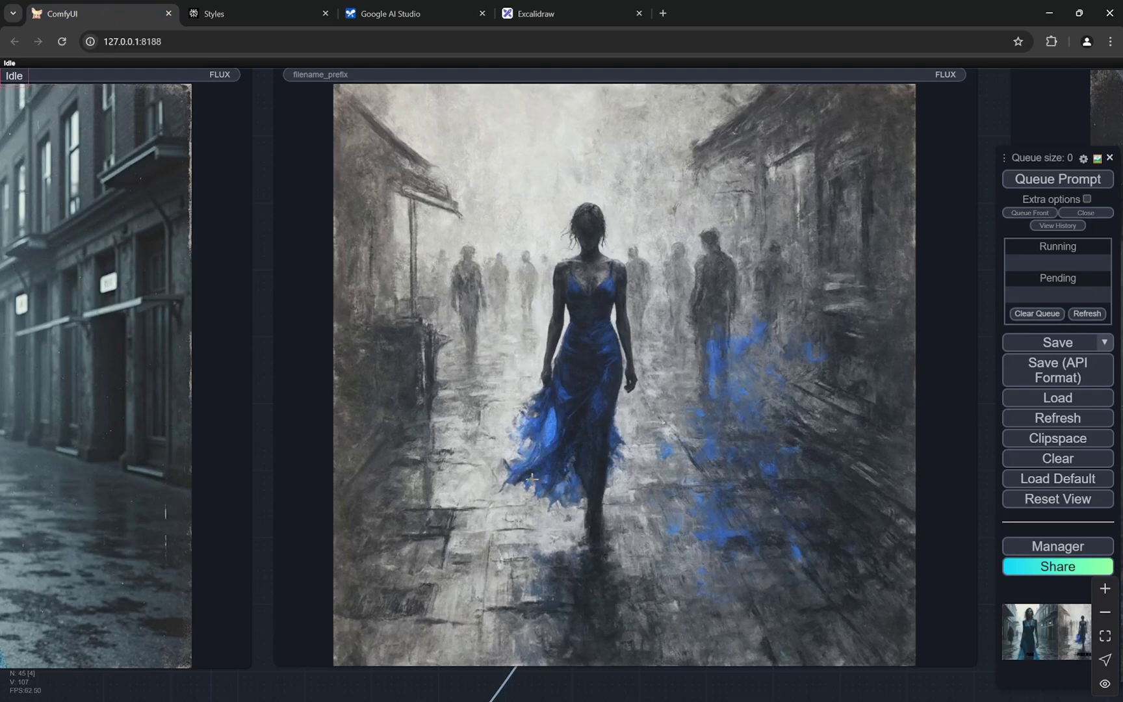
click(209, 13)
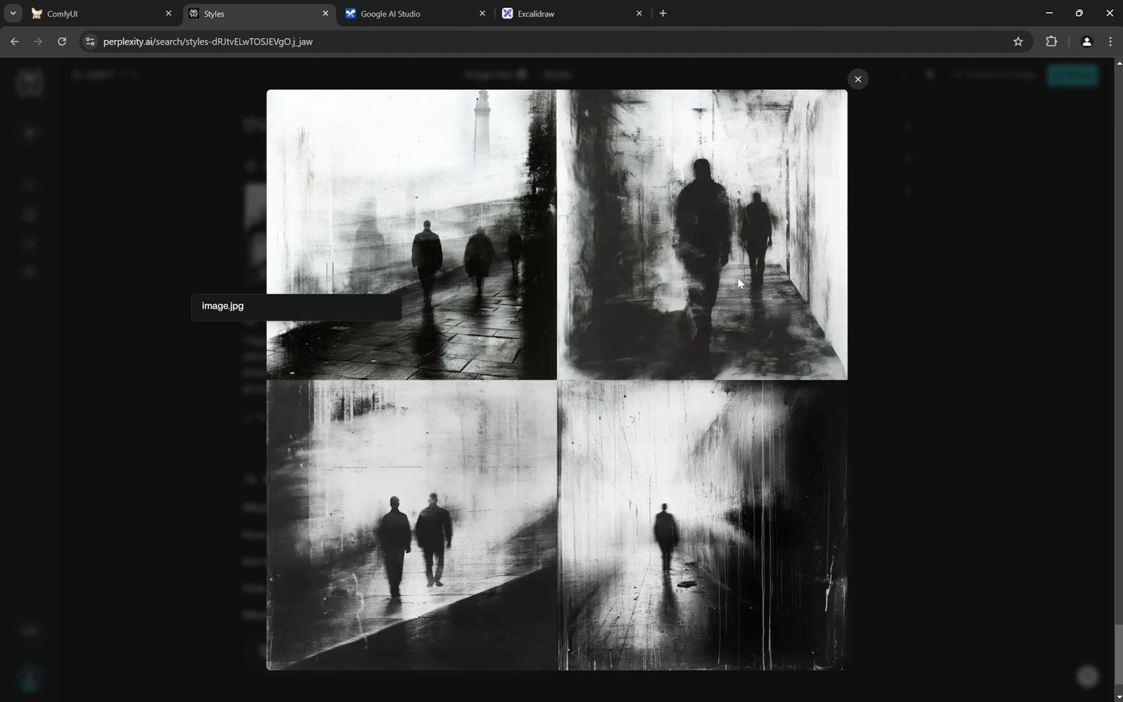
click(104, 13)
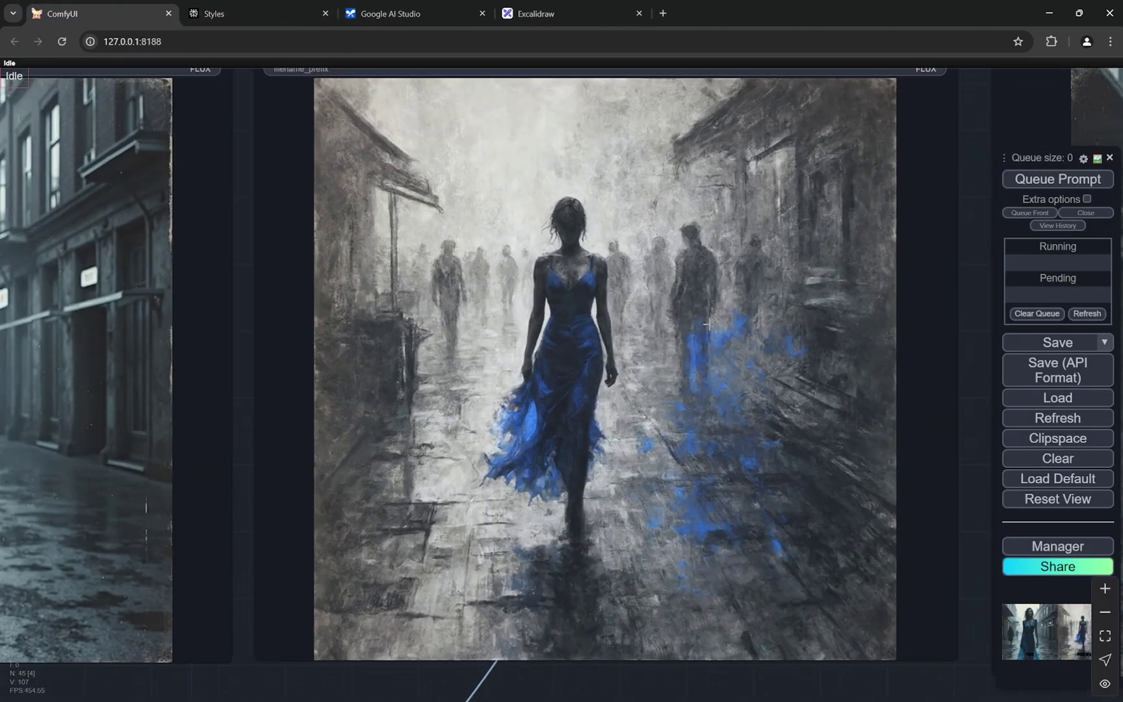
drag(725, 321, 667, 312)
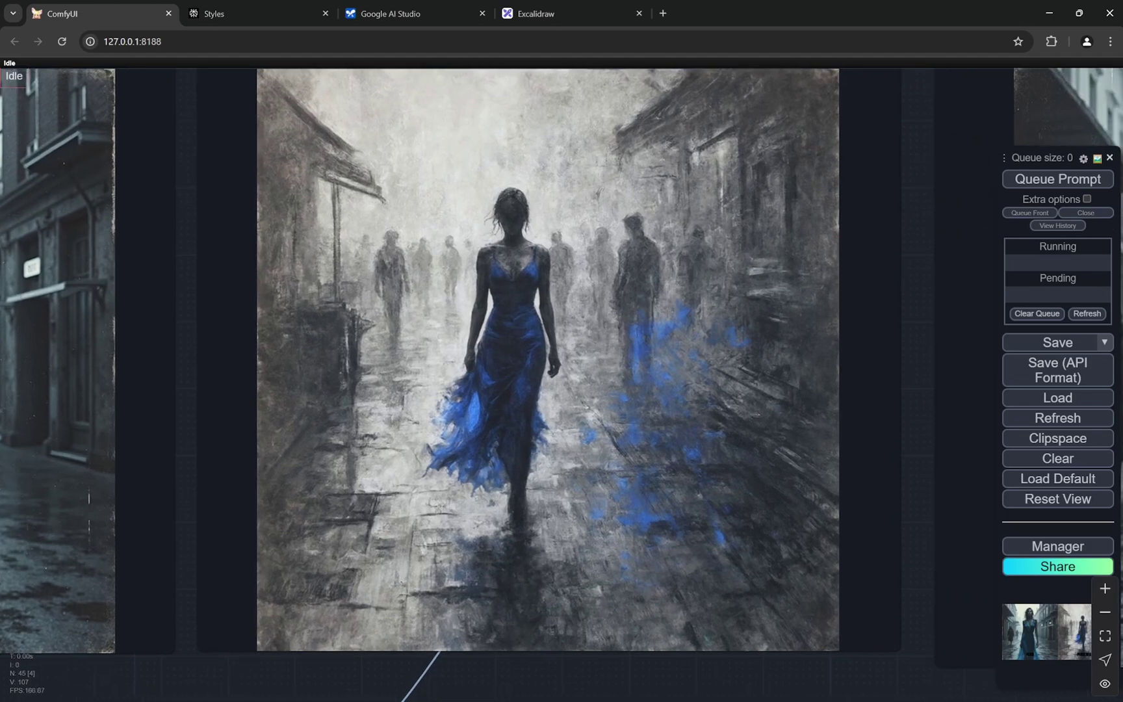
click(218, 13)
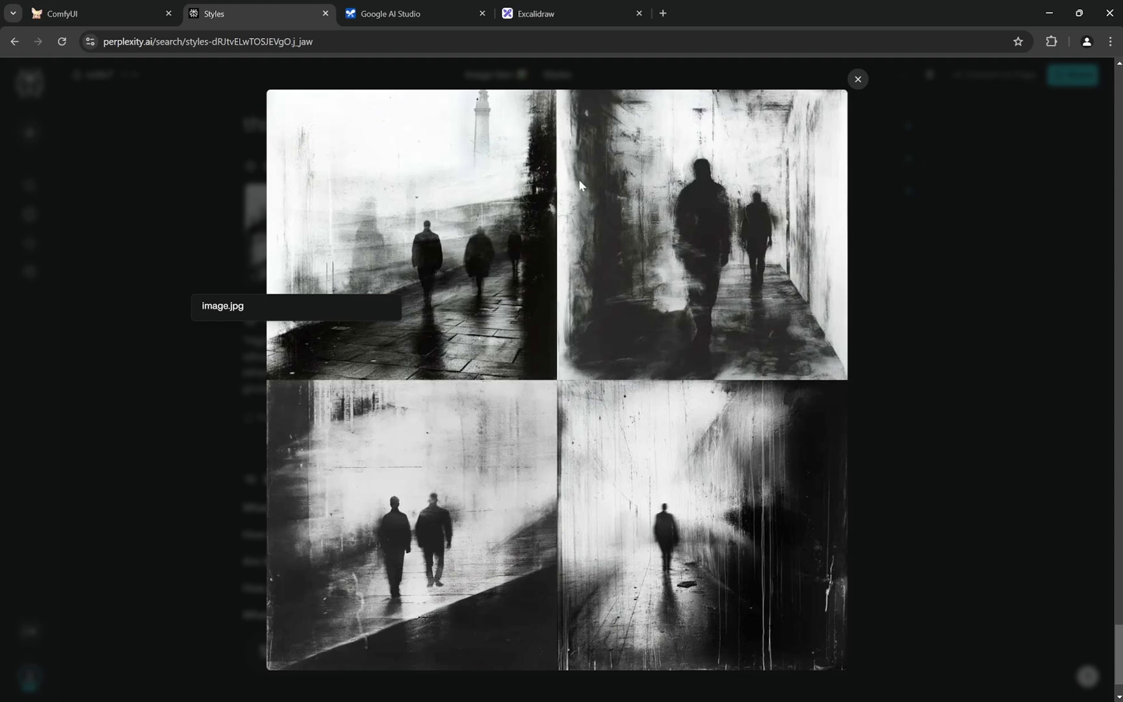
click(105, 14)
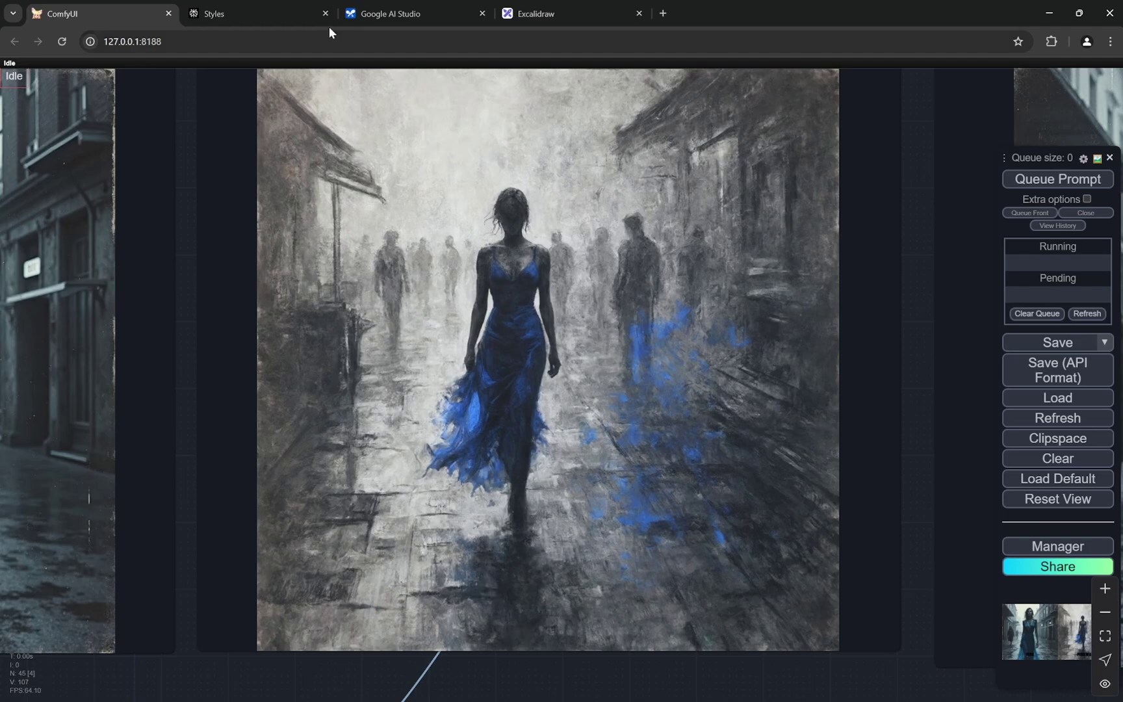
click(275, 10)
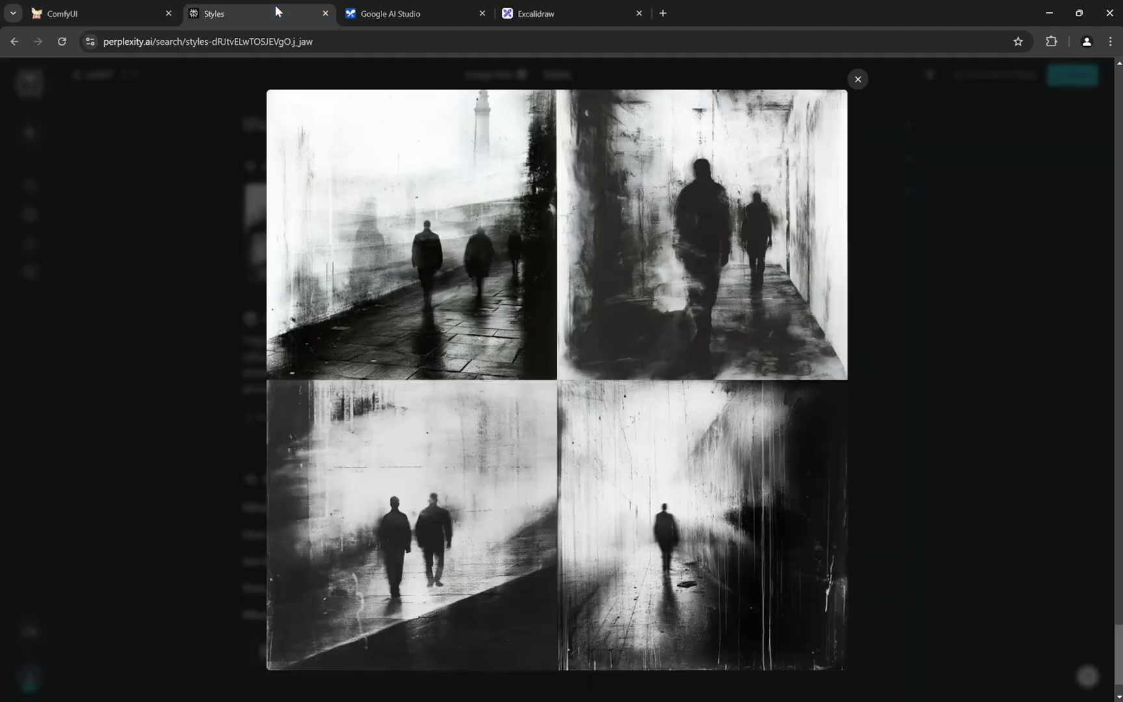
click(123, 18)
scroll(616, 306, down, 5)
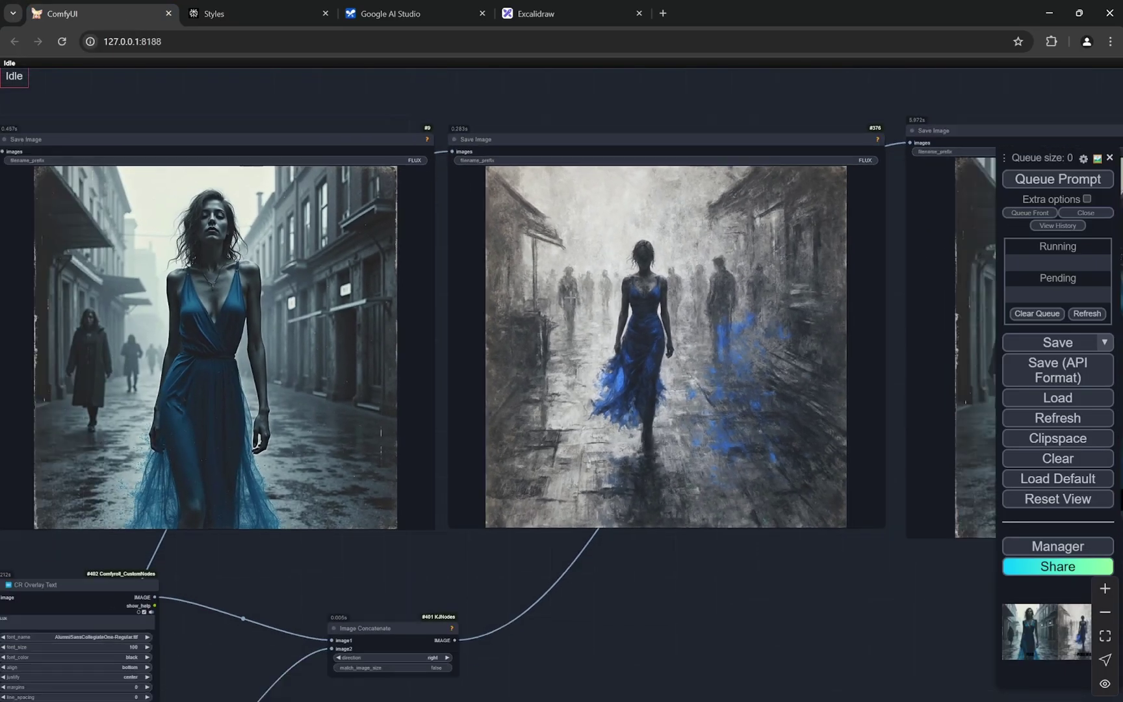
drag(506, 285, 543, 282)
scroll(530, 285, up, 1)
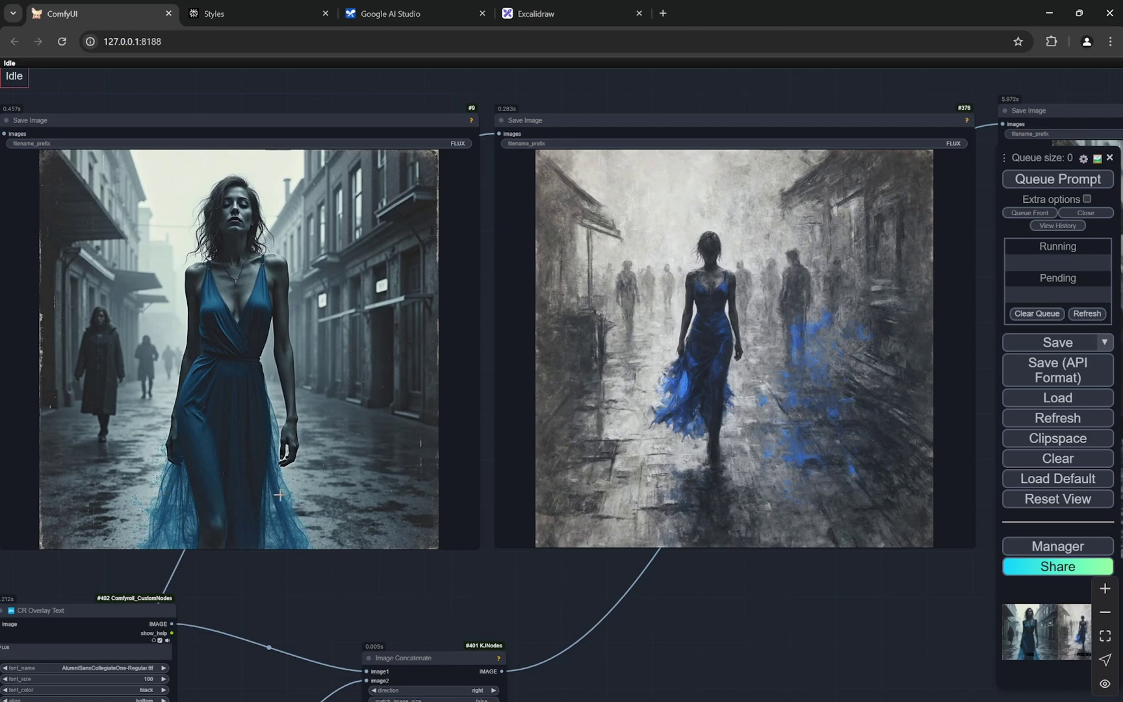
Step: Close Google AI Studio to reveal the Excalidraw board and zoom out over the pairs
click(394, 13)
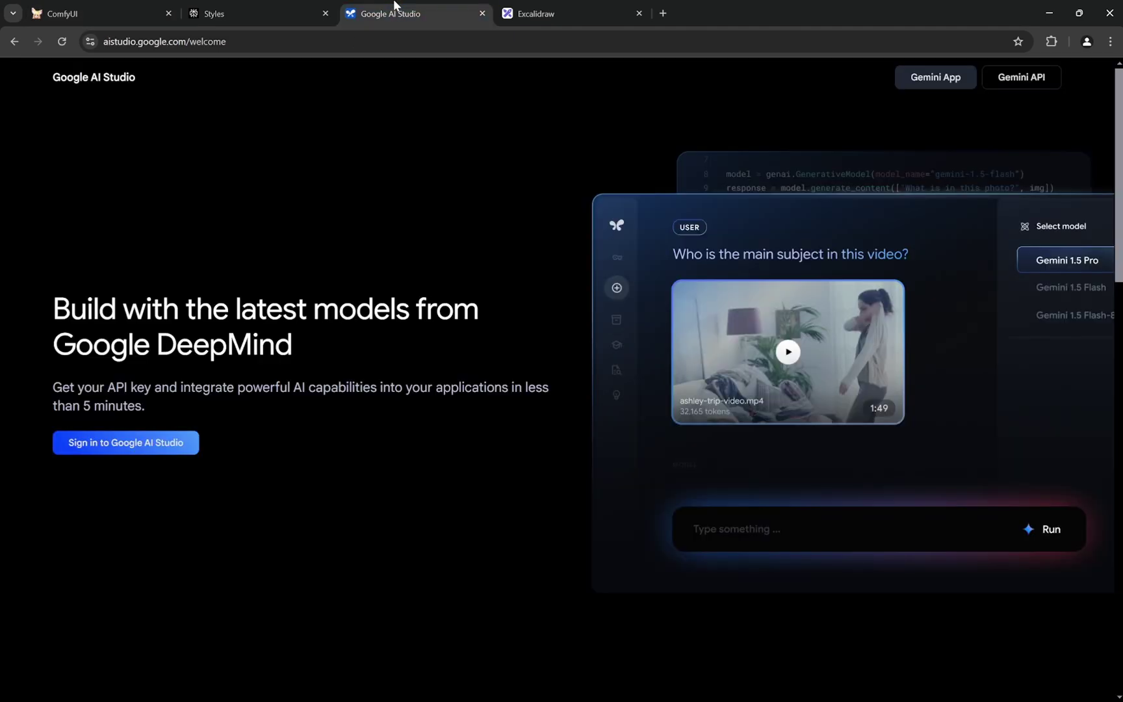
click(483, 13)
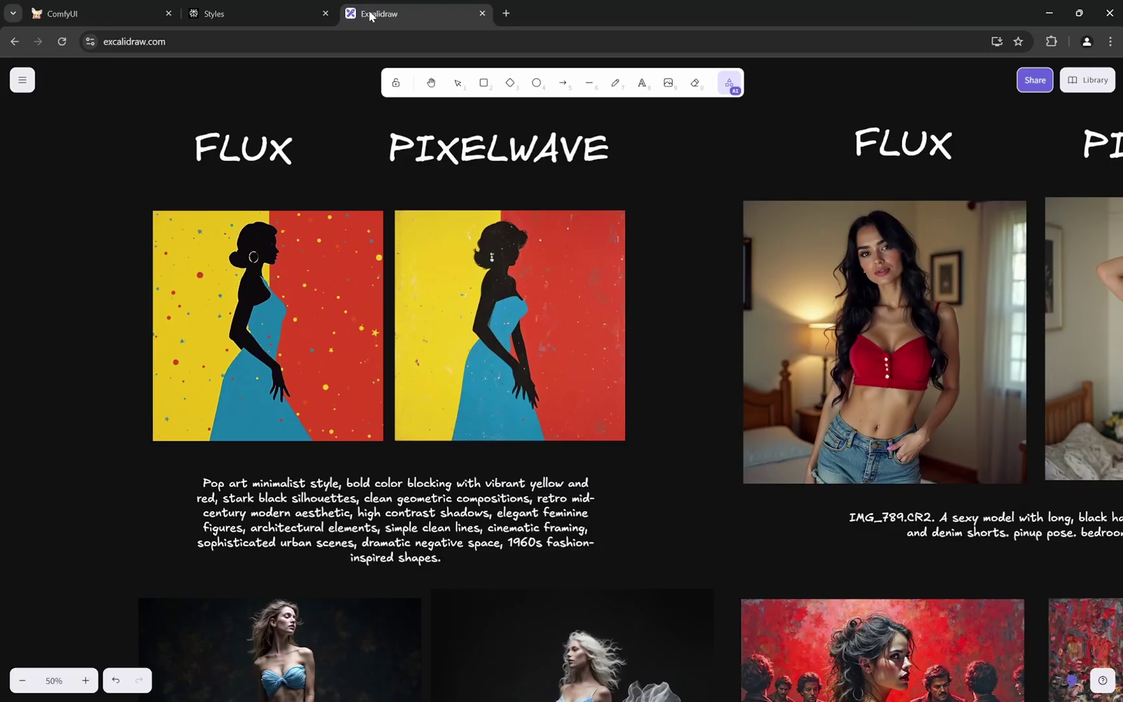
scroll(206, 253, down, 5)
scroll(210, 195, up, 4)
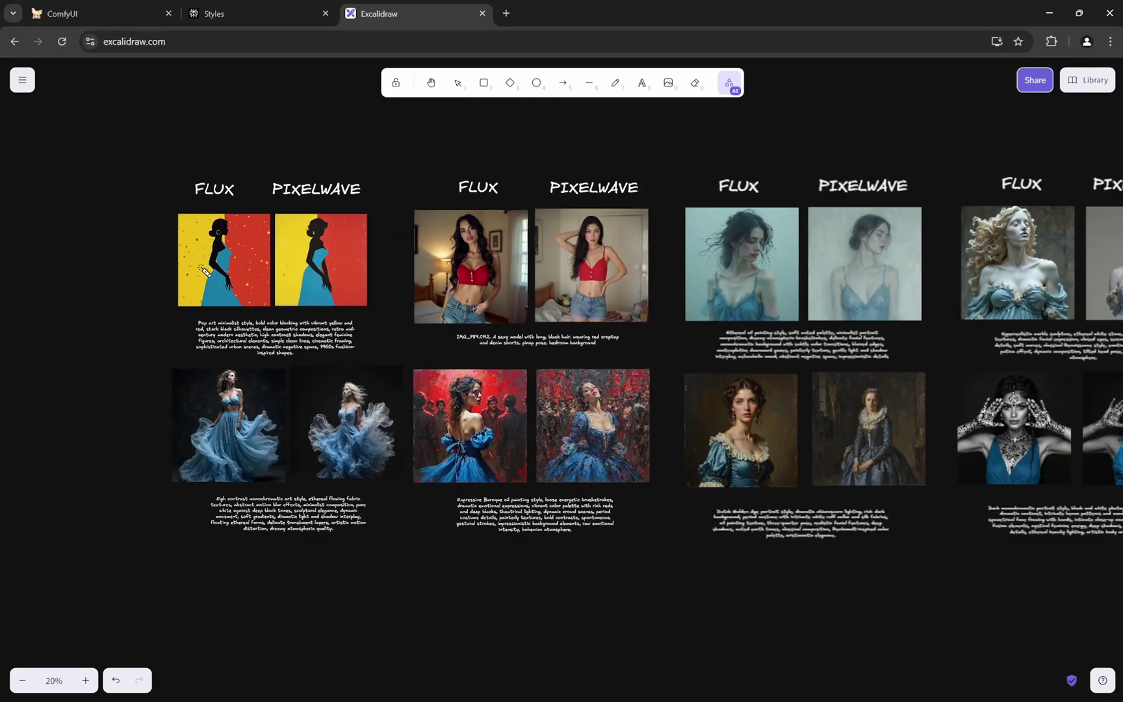
scroll(204, 268, down, 3)
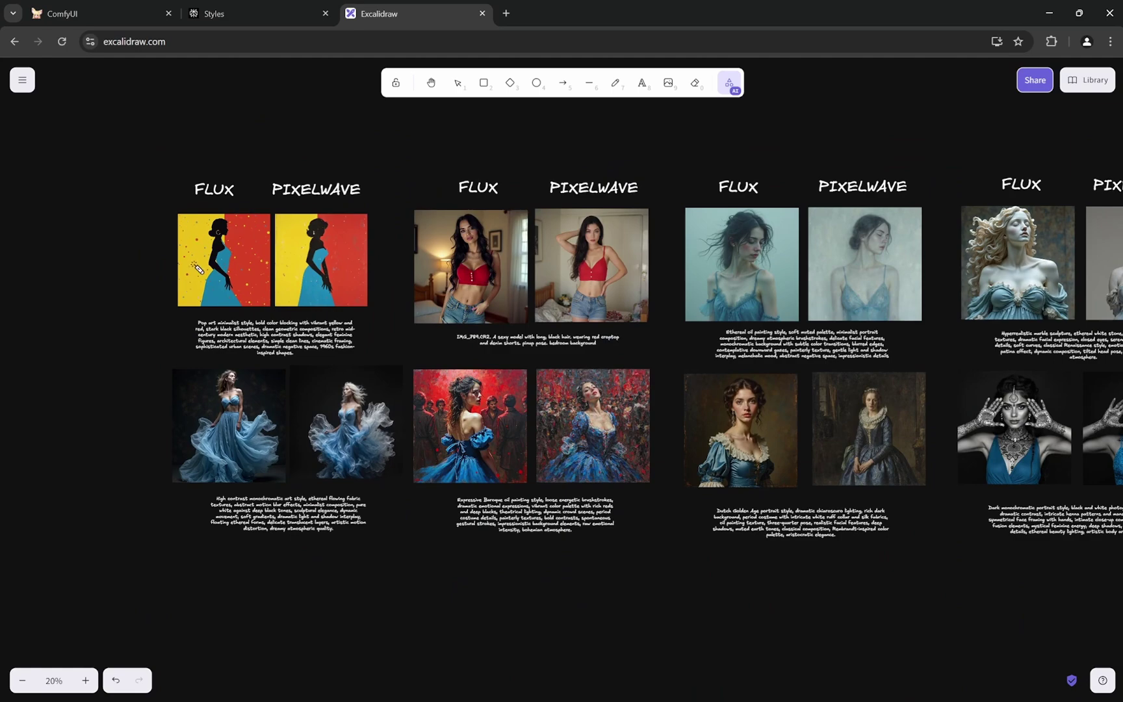
scroll(199, 269, up, 1)
scroll(201, 269, down, 1)
scroll(201, 269, up, 3)
scroll(291, 247, up, 1)
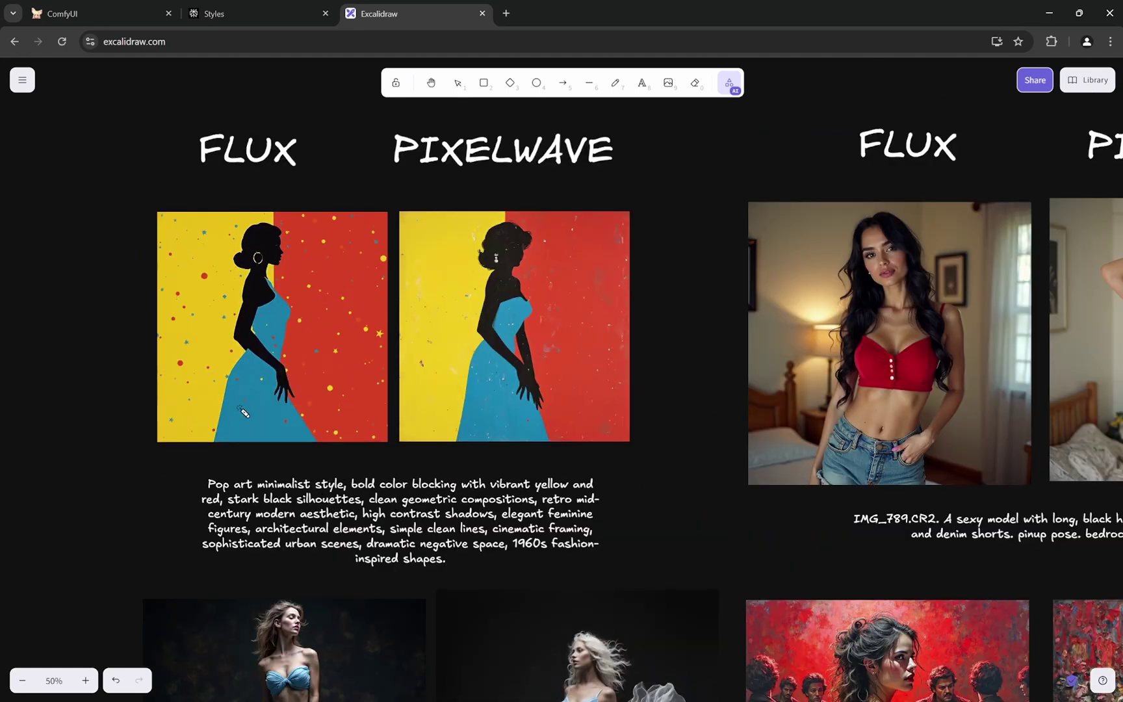
scroll(295, 348, down, 1)
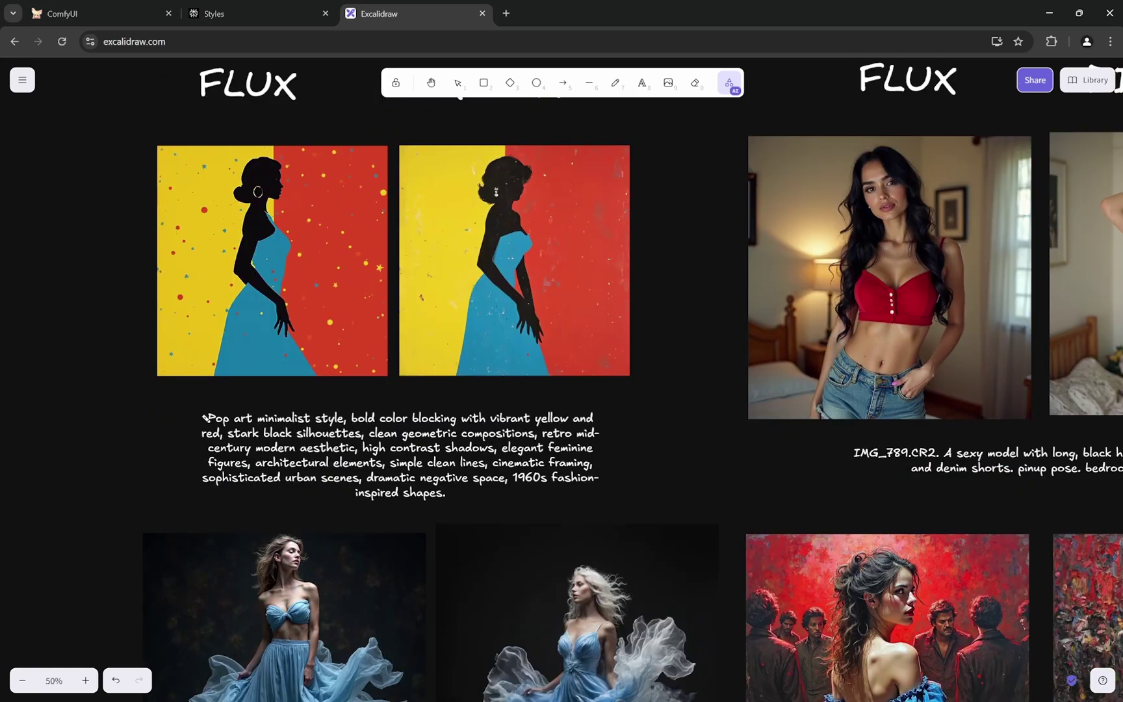
Step: Zoom into the pop-art silhouette pair and its prompt, framing both images together
drag(208, 400, 203, 431)
scroll(614, 442, up, 2)
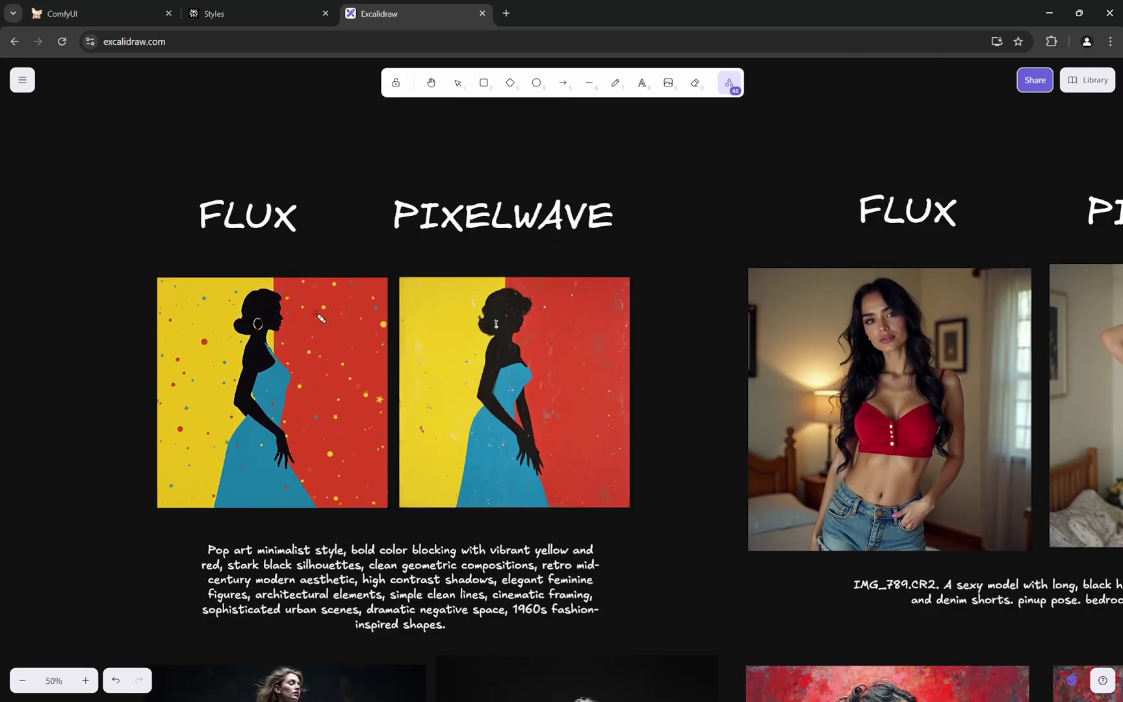
scroll(454, 379, up, 5)
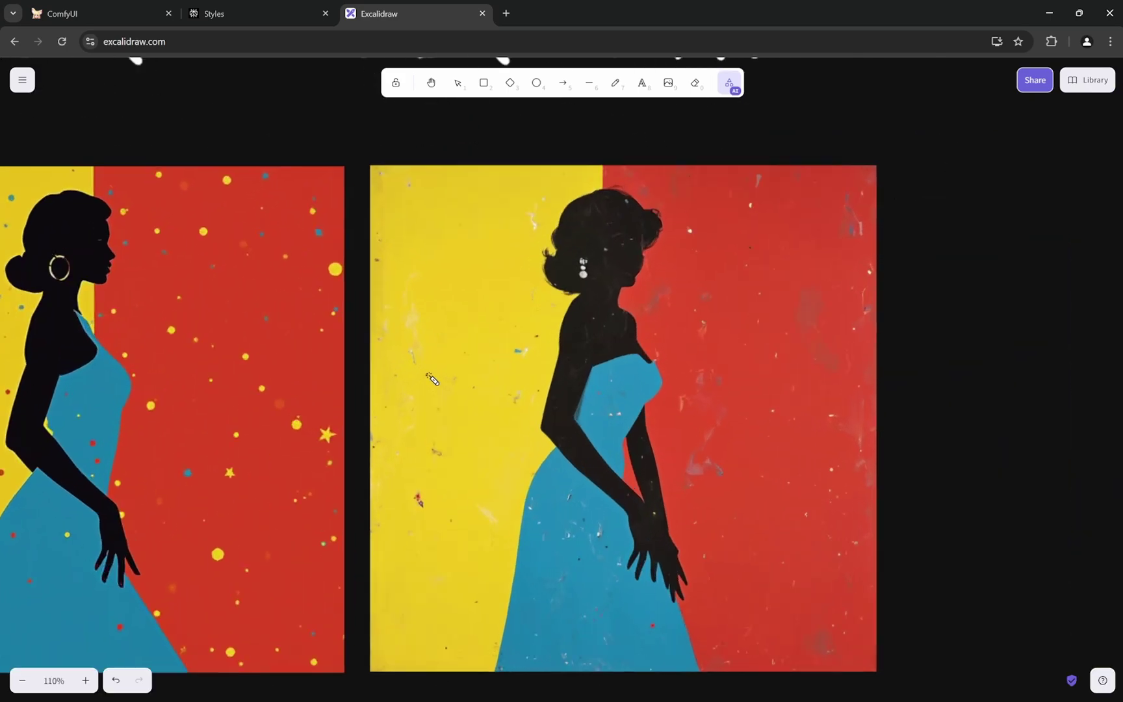
drag(241, 385, 365, 369)
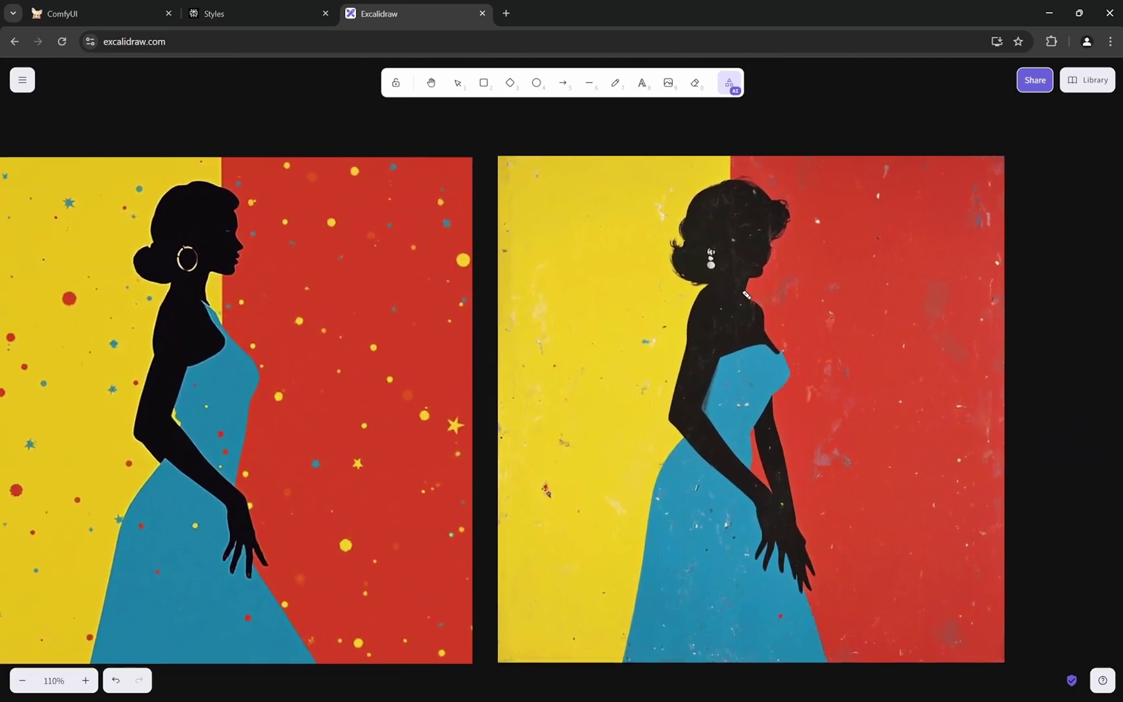
scroll(742, 286, up, 6)
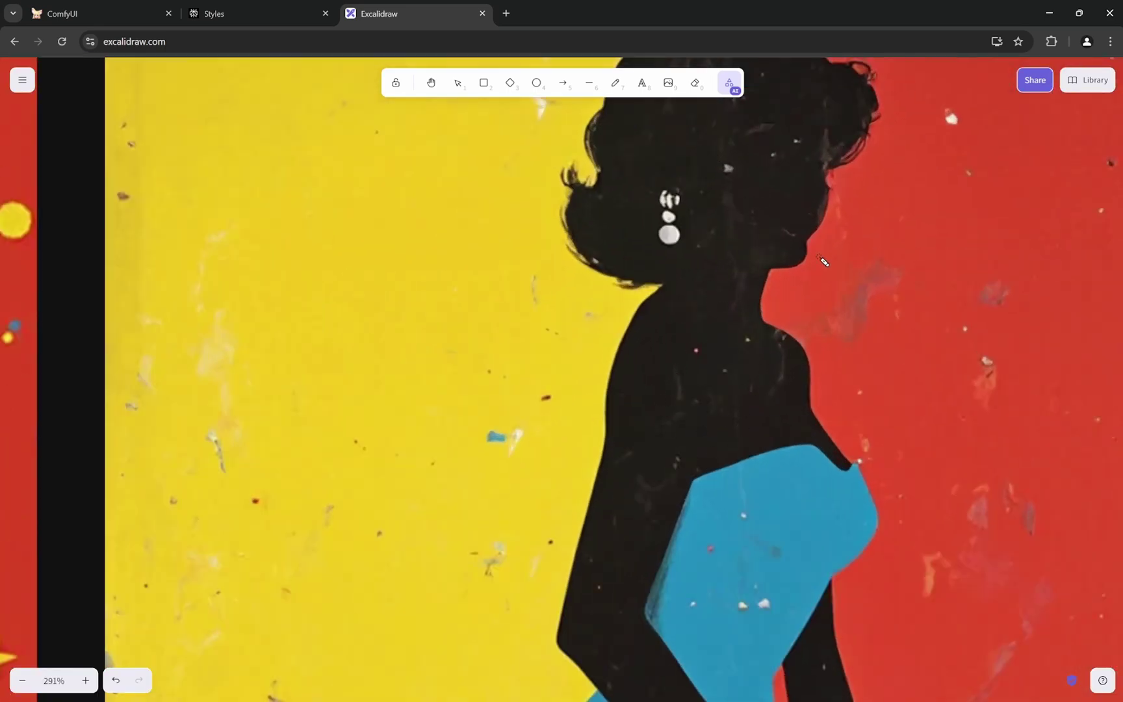
scroll(823, 261, down, 6)
scroll(247, 286, up, 3)
scroll(285, 305, down, 3)
scroll(293, 243, up, 5)
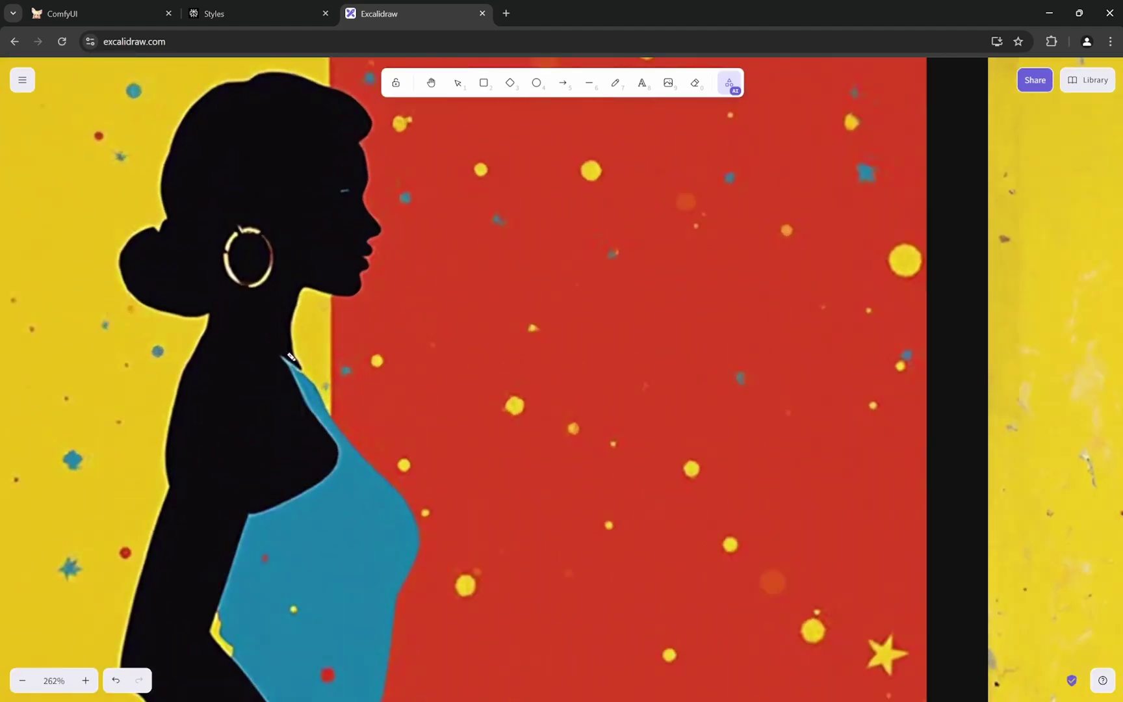
scroll(293, 241, down, 8)
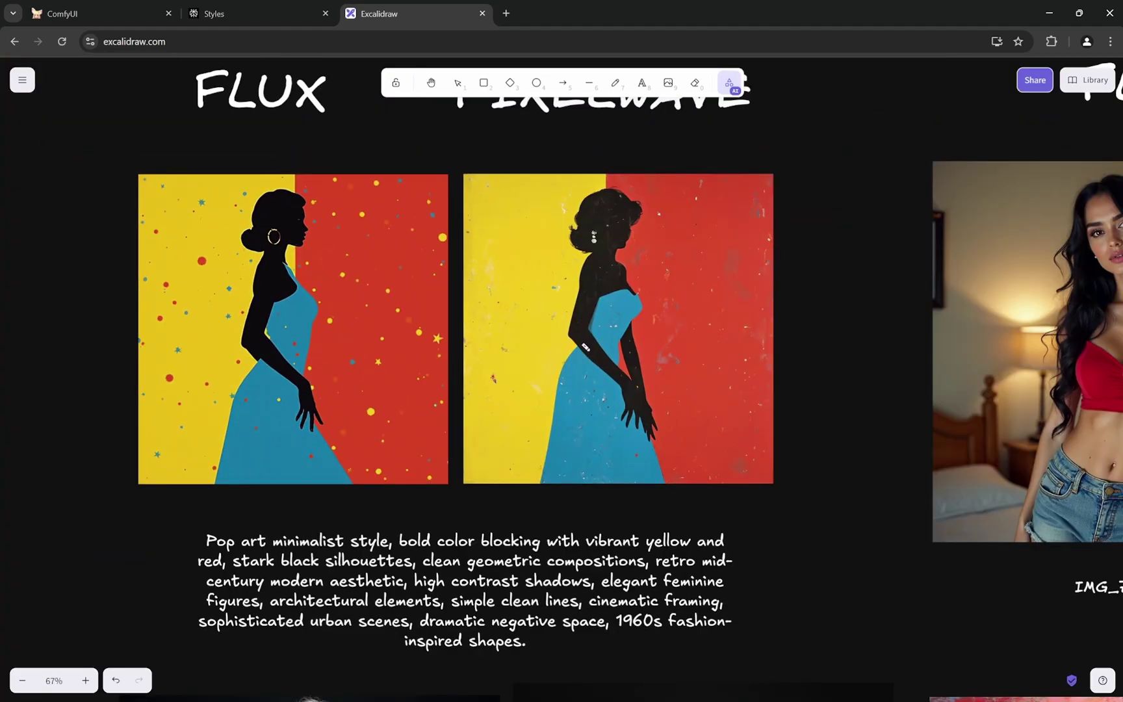
scroll(302, 290, down, 5)
scroll(424, 263, down, 2)
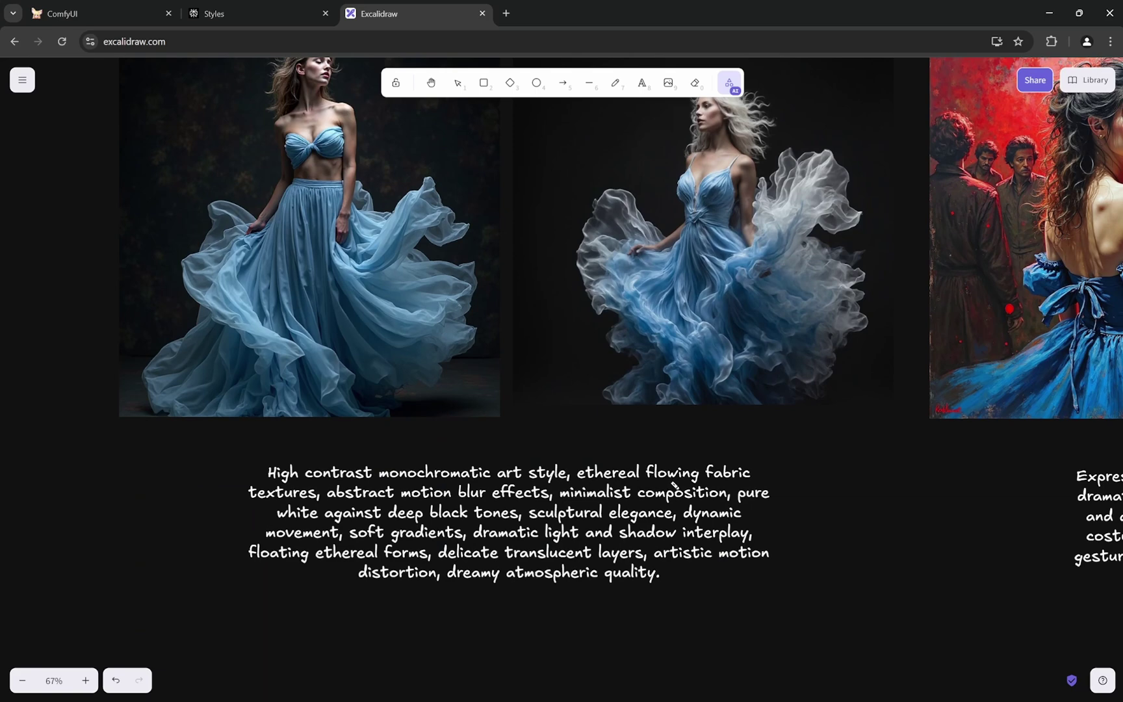
drag(647, 477, 748, 469)
scroll(474, 478, up, 3)
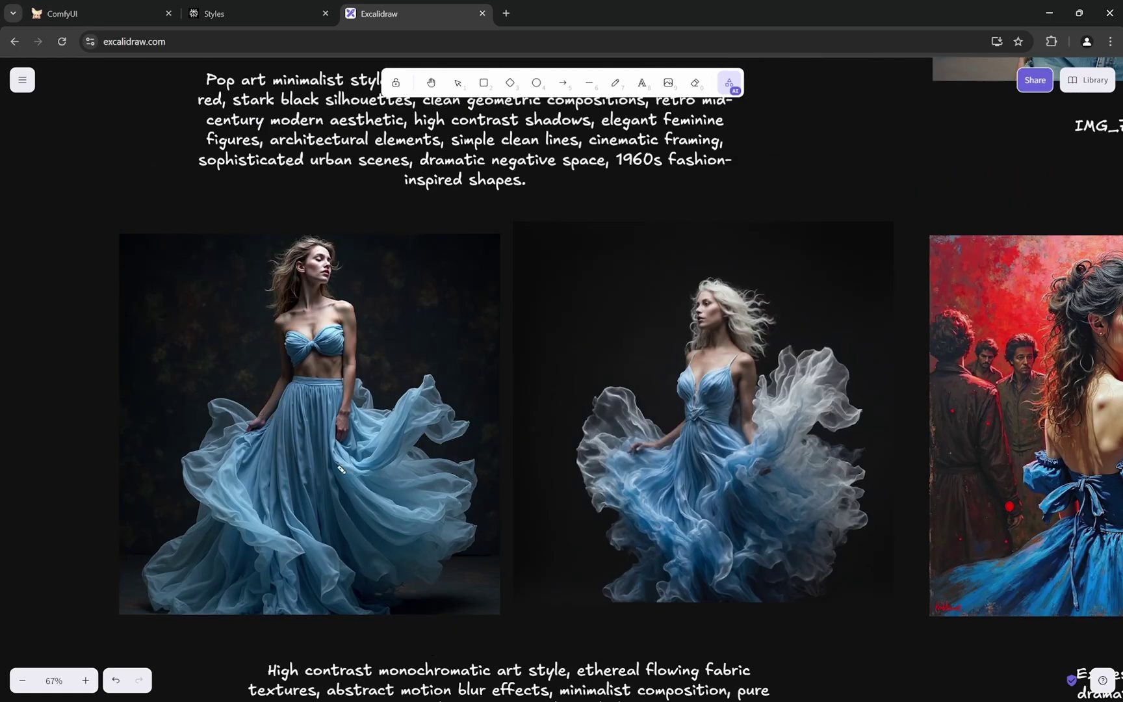
scroll(288, 448, up, 5)
scroll(341, 409, down, 2)
scroll(340, 410, up, 3)
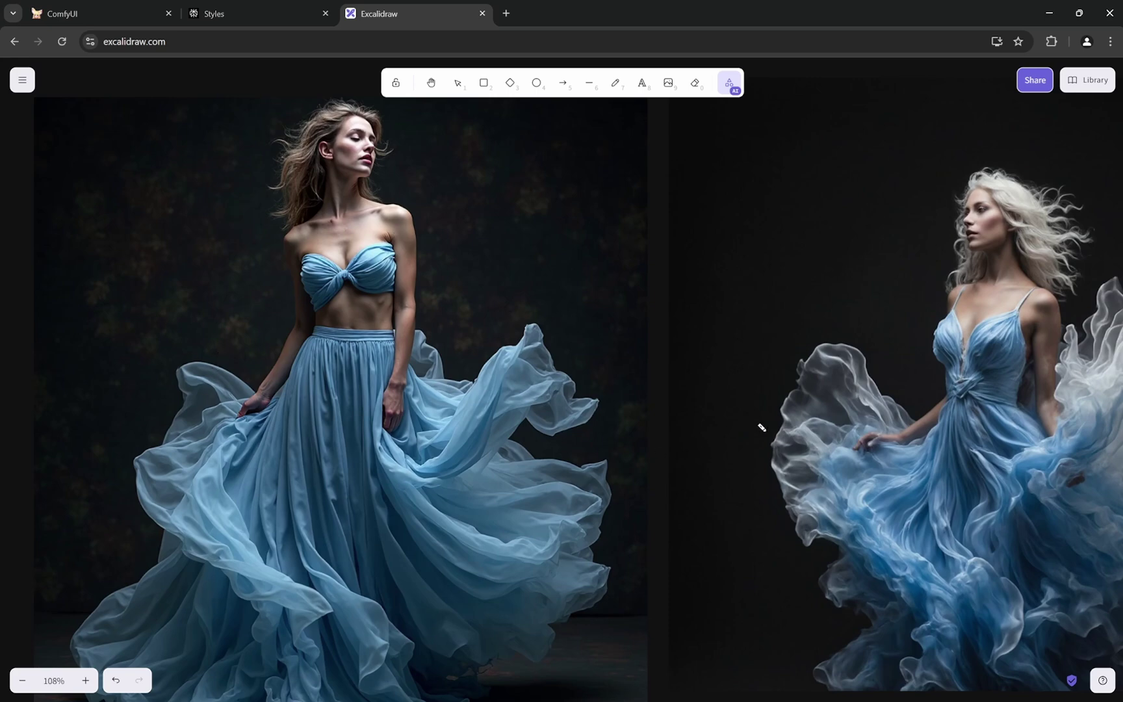
drag(844, 418, 579, 409)
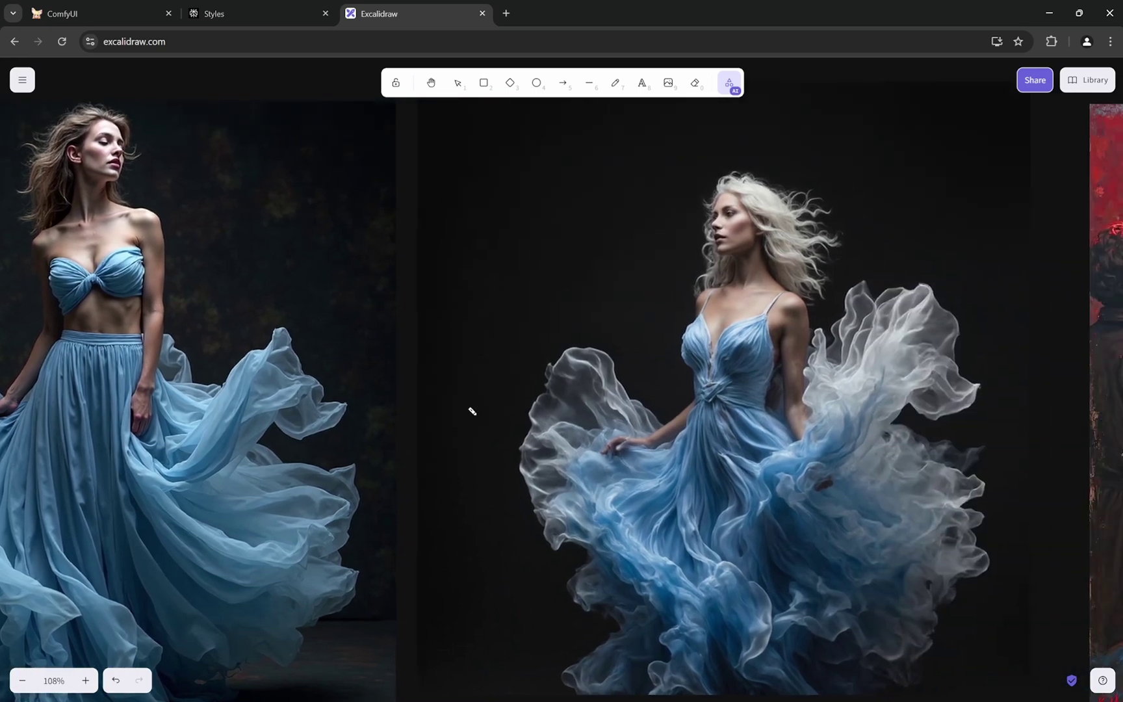
drag(899, 457, 747, 409)
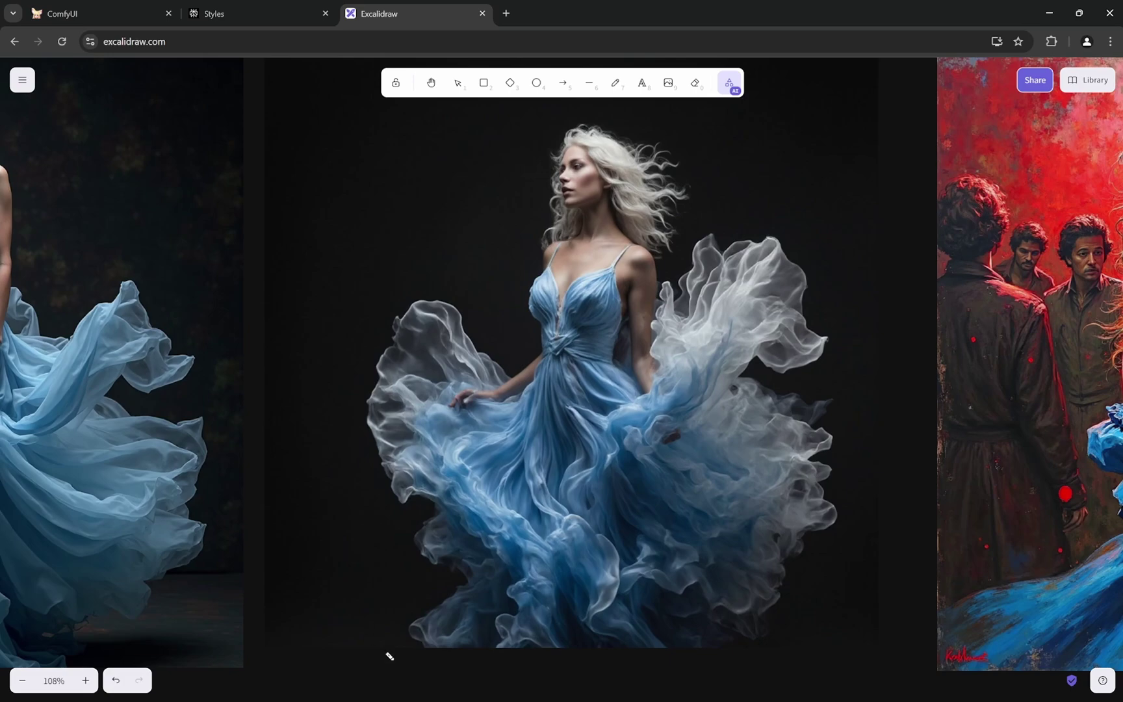
scroll(705, 274, down, 5)
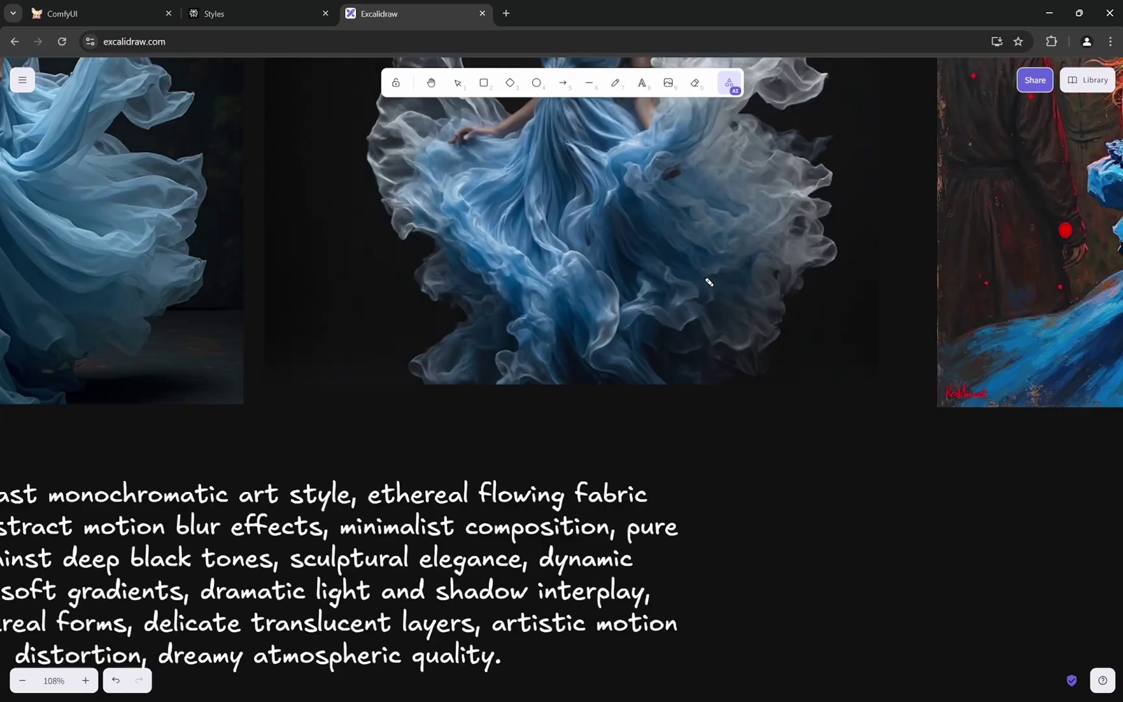
scroll(603, 462, down, 3)
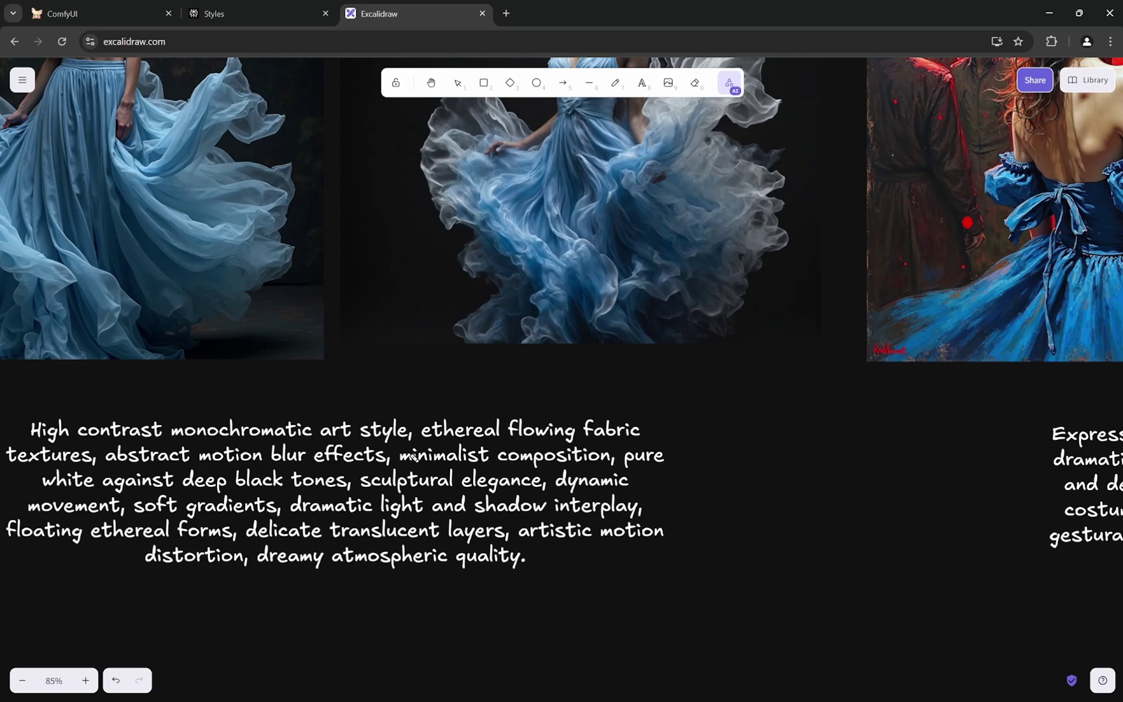
scroll(421, 458, up, 5)
scroll(600, 423, down, 2)
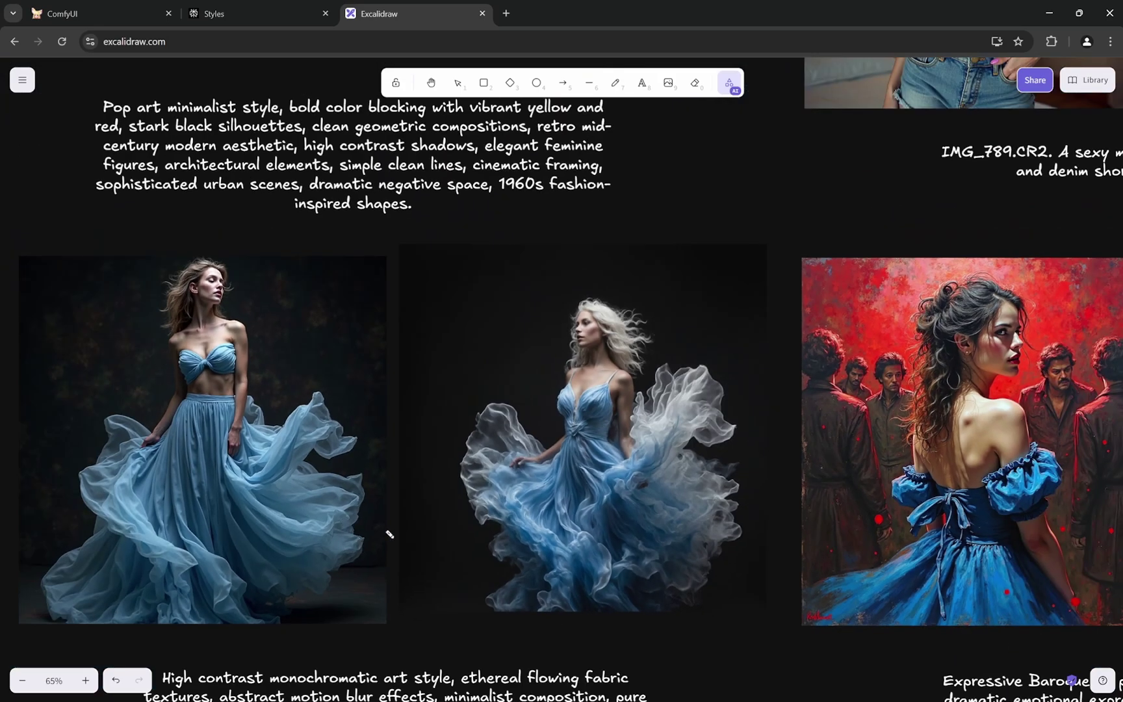
scroll(667, 431, up, 3)
scroll(670, 429, down, 4)
scroll(648, 412, up, 5)
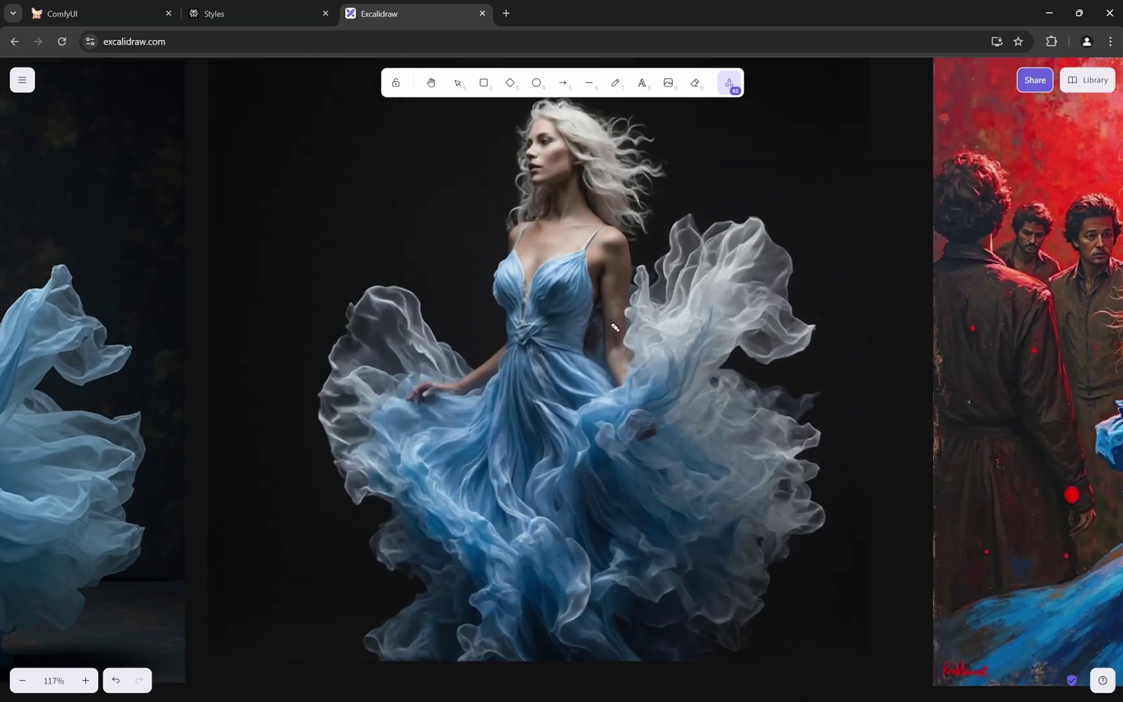
scroll(550, 279, down, 4)
scroll(550, 279, down, 1)
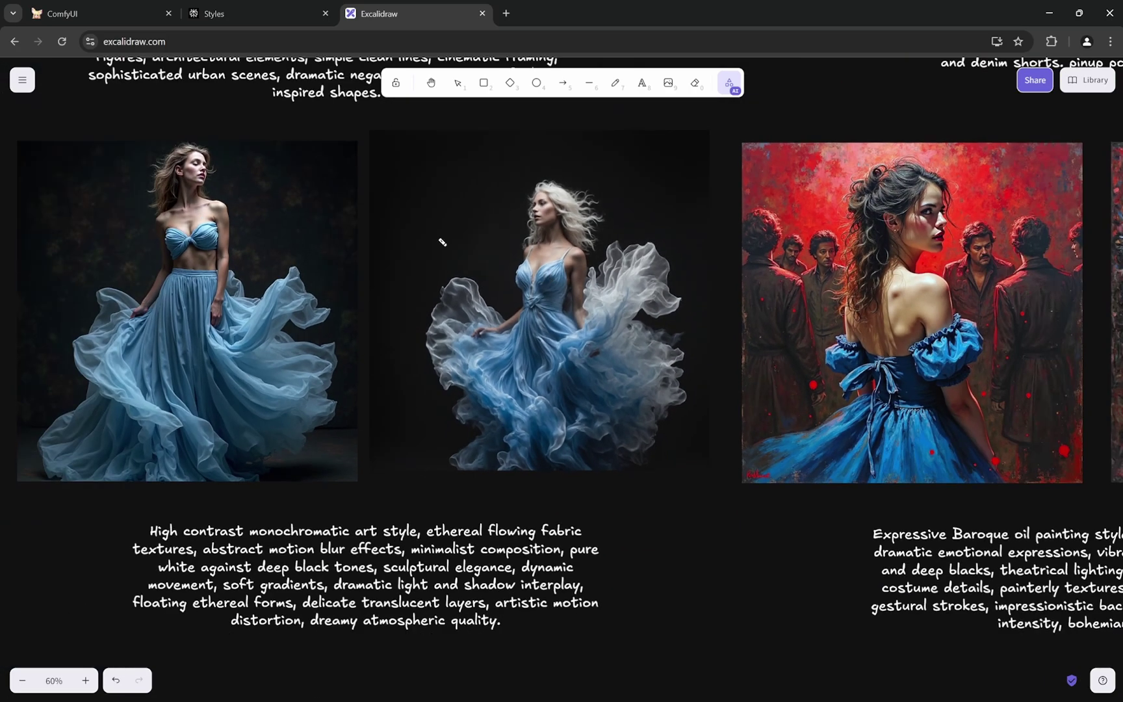
Step: Zoom out to 10% and back in on the red-croptop FLUX and PixelWave pair
scroll(289, 335, down, 3)
scroll(274, 345, up, 10)
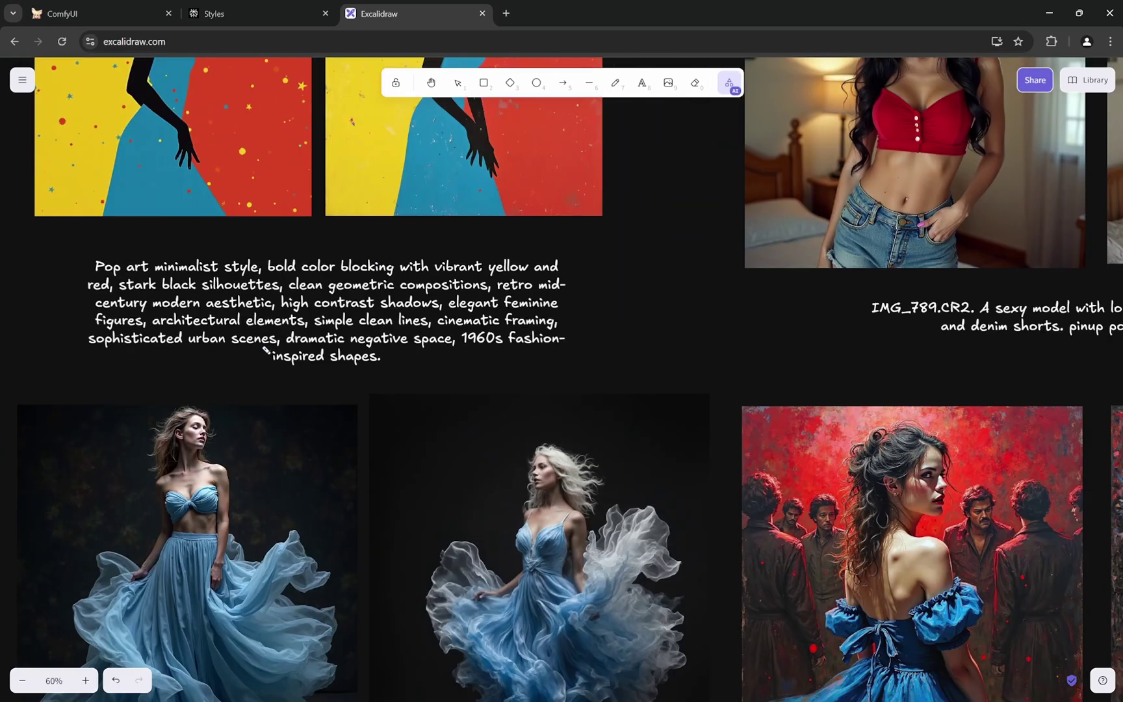
scroll(261, 351, down, 8)
scroll(361, 340, up, 8)
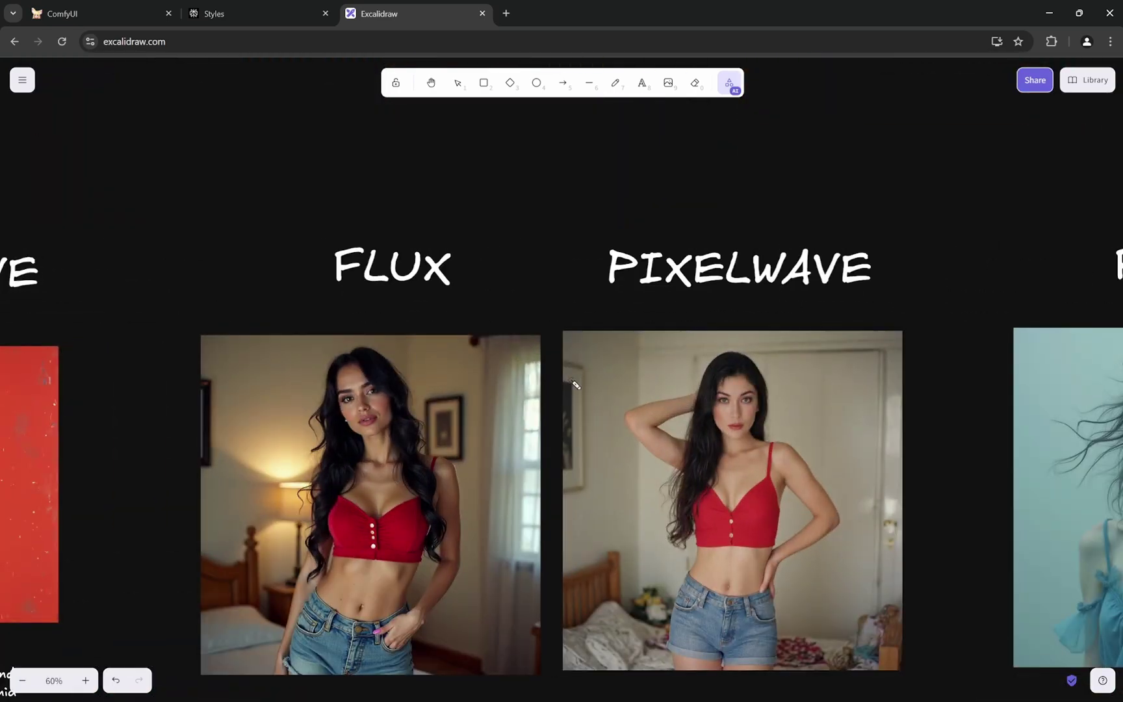
scroll(558, 288, down, 2)
scroll(557, 288, down, 1)
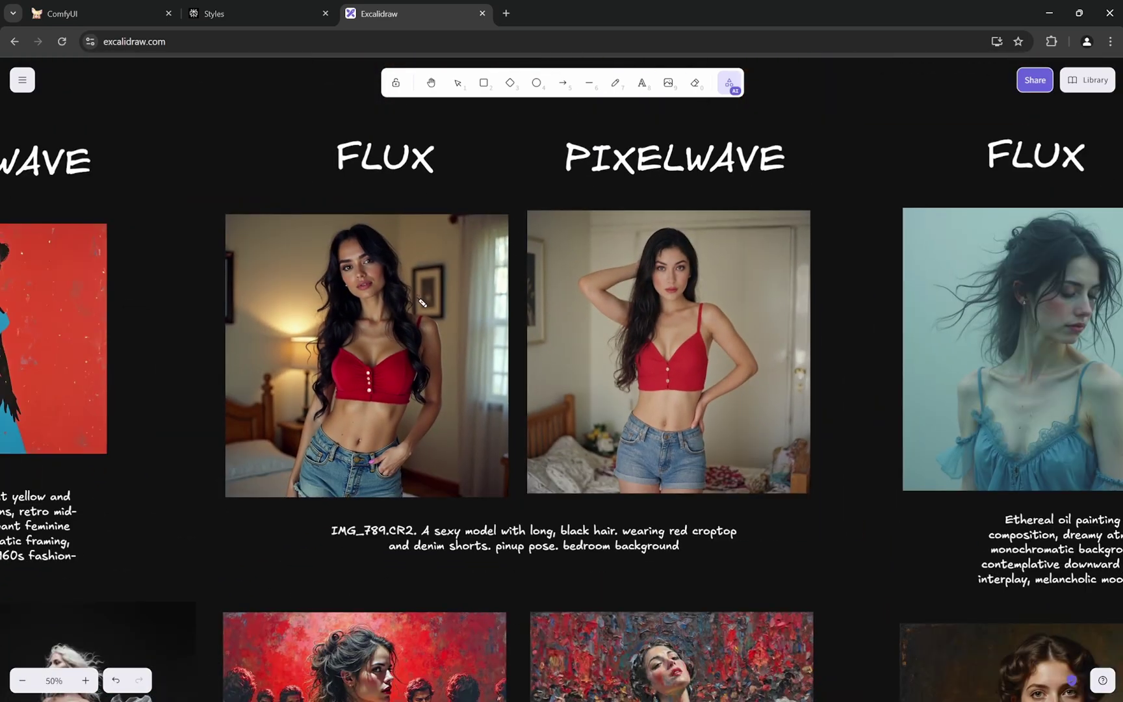
scroll(423, 300, up, 1)
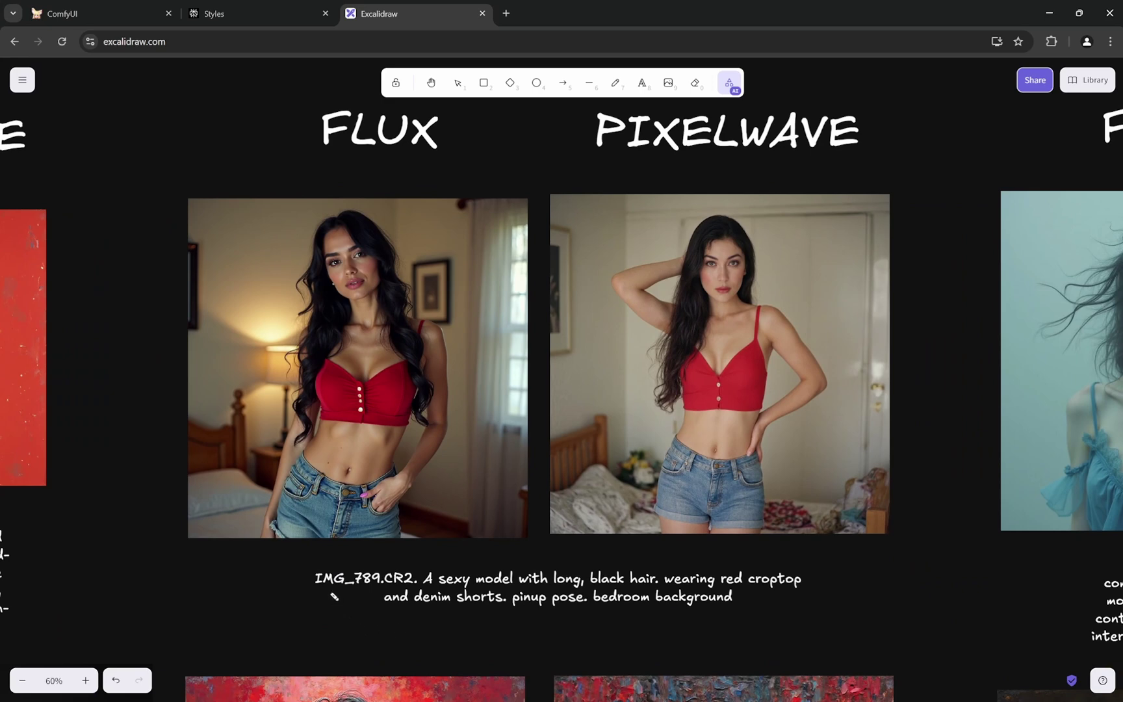
Step: Laser-point IMG_789.CR2, 'wearing red croptop', 'denim shorts' and 'bedroom background' in the caption
mouse_move(314, 597)
mouse_down()
mouse_move(397, 593)
mouse_move(349, 587)
mouse_move(356, 608)
mouse_up()
drag(683, 581, 819, 585)
drag(416, 605, 745, 604)
drag(630, 607, 734, 608)
Step: Zoom to 100% on the red-croptop images
ctrl+scroll(759, 273, up, 5)
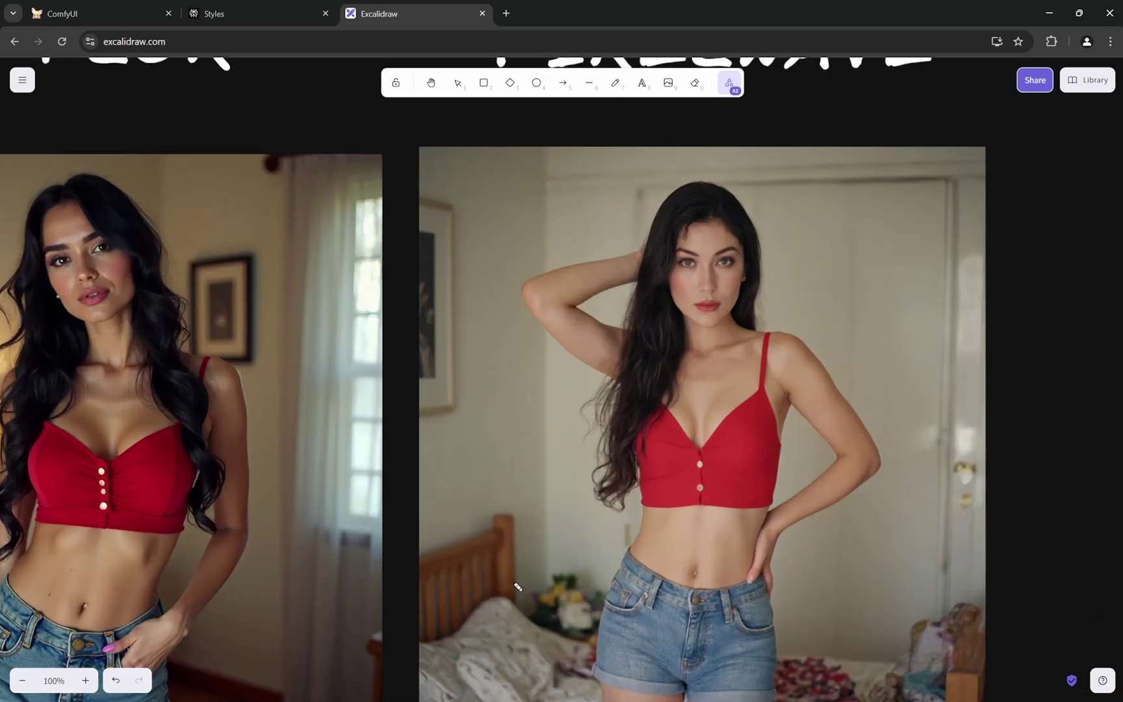
scroll(543, 574, down, 3)
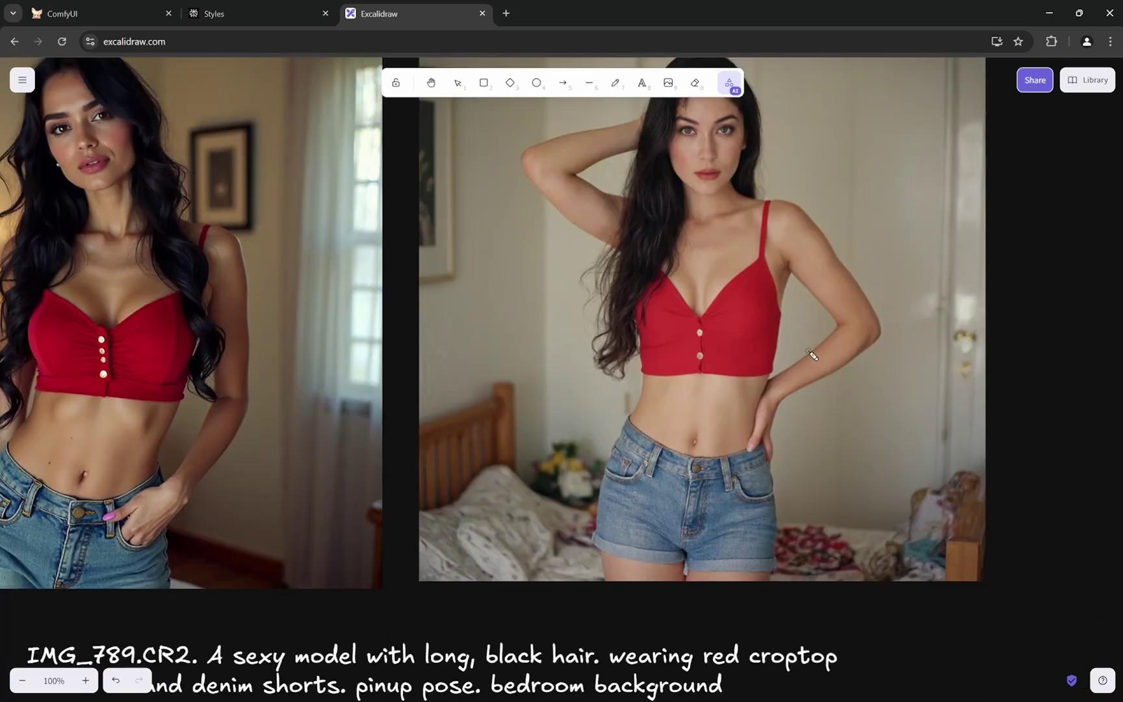
scroll(813, 356, up, 1)
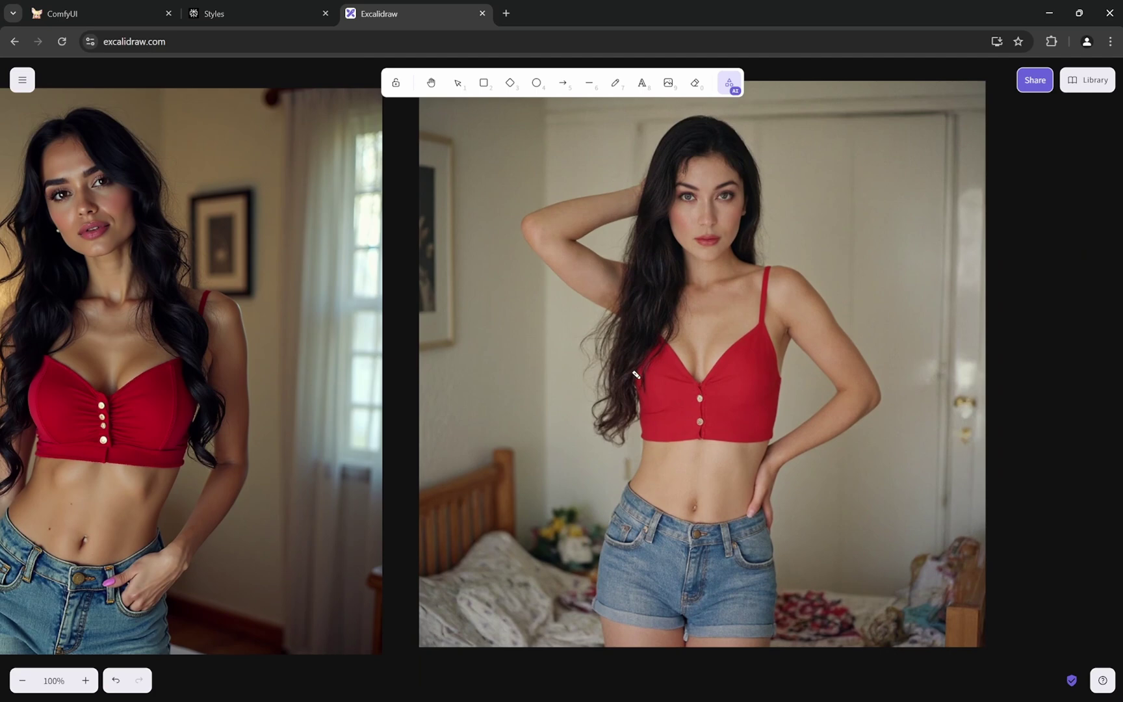
scroll(636, 375, down, 3)
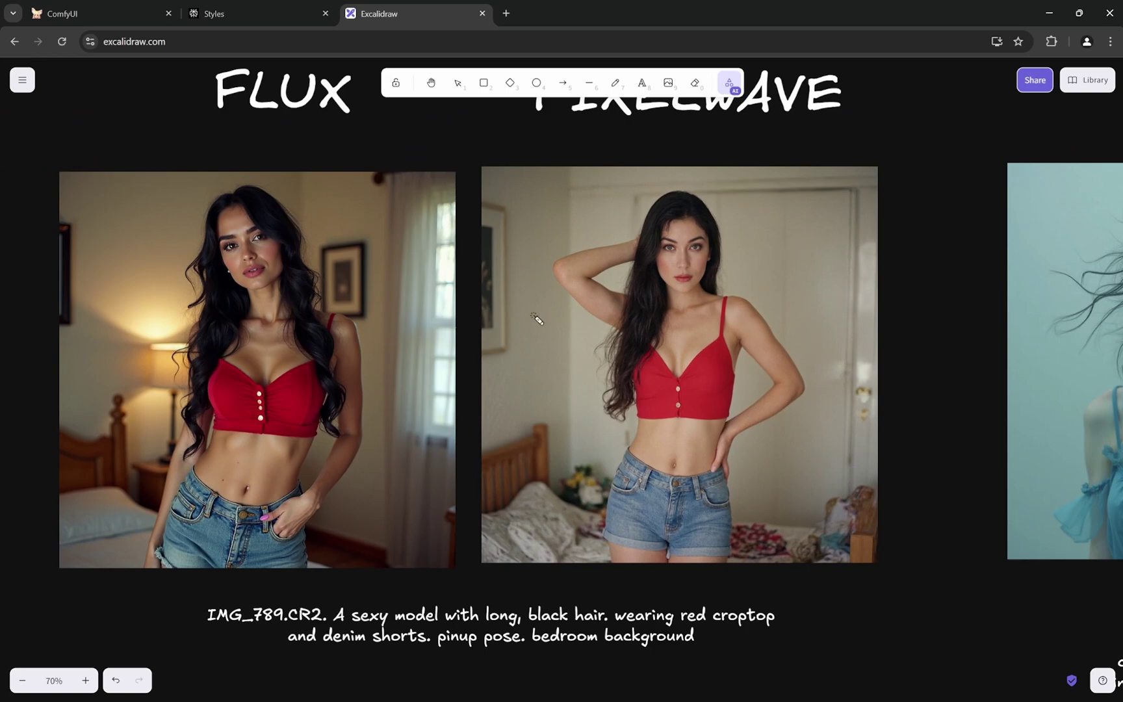
Step: Zoom into the Baroque oil painting pair and laser-point its prompt caption
scroll(543, 319, down, 2)
scroll(550, 321, down, 1)
scroll(551, 323, down, 2)
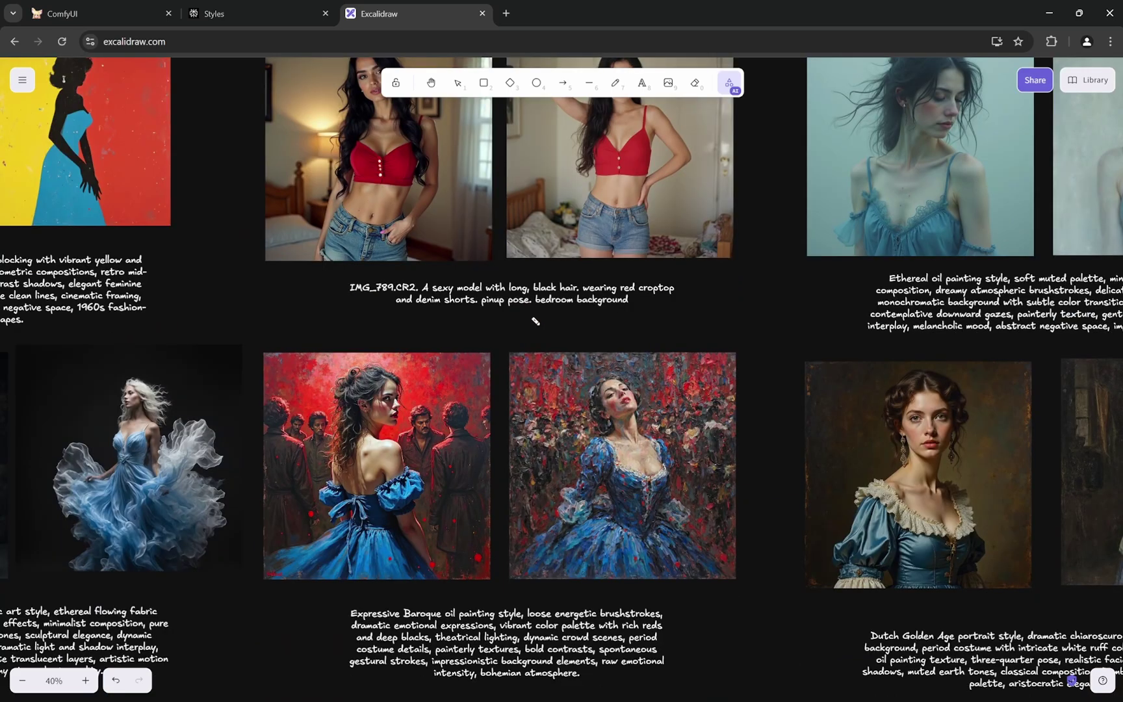
scroll(470, 503, down, 2)
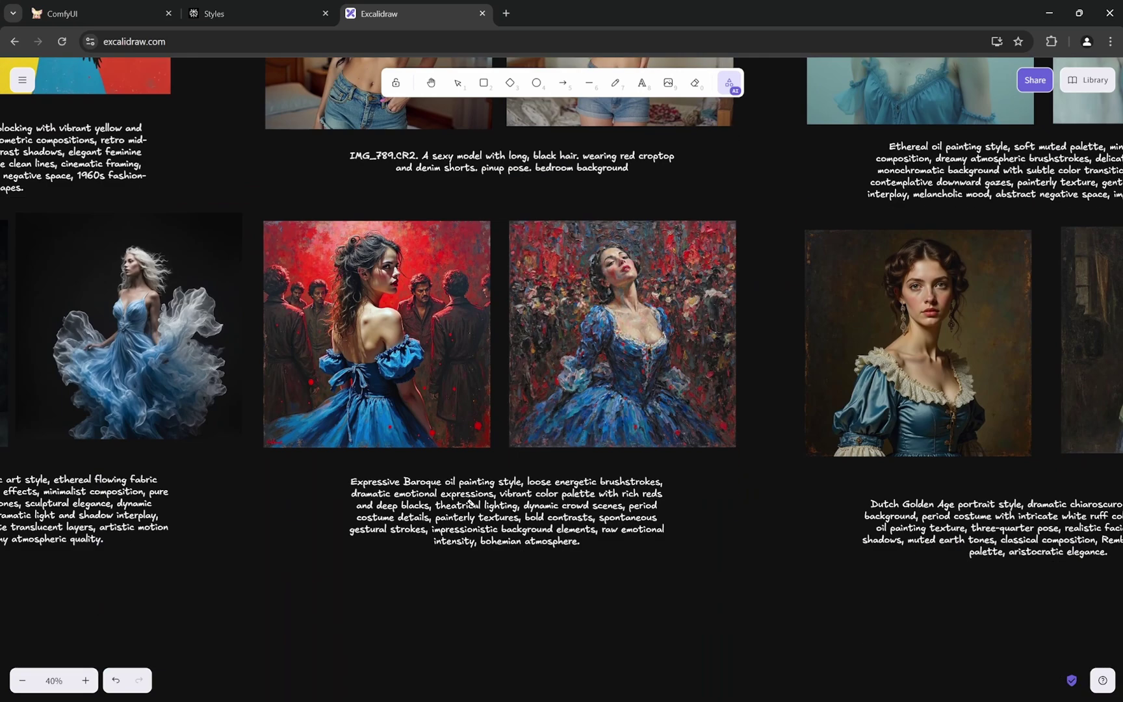
scroll(475, 482, up, 3)
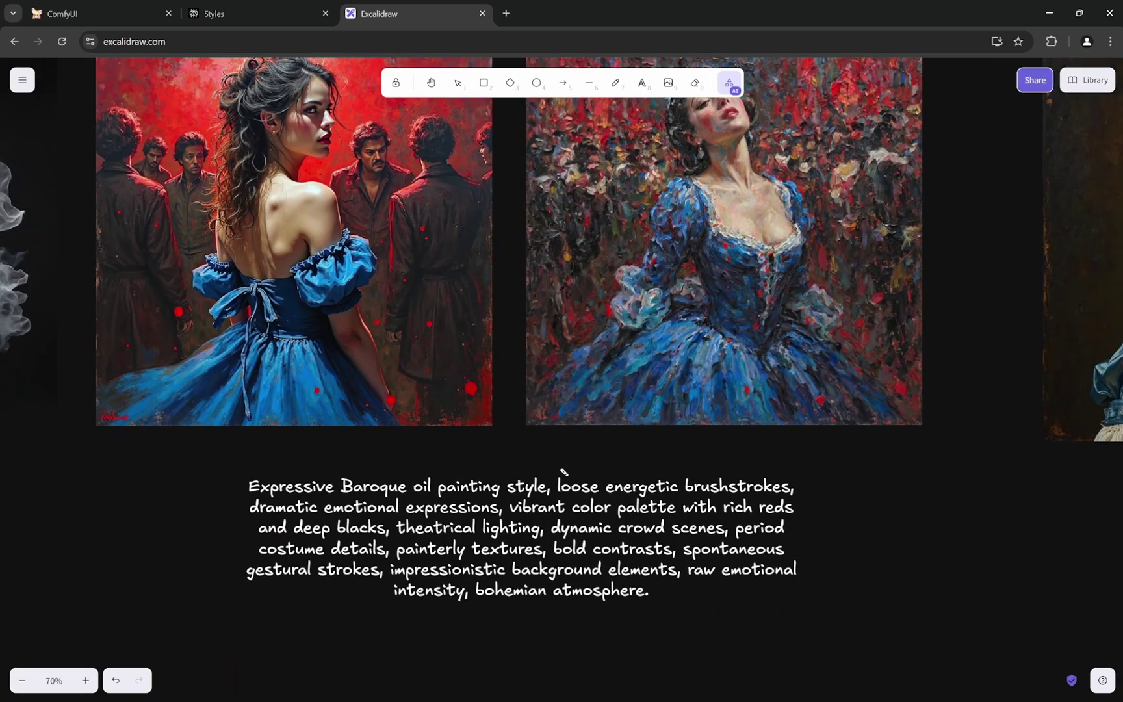
scroll(589, 466, up, 1)
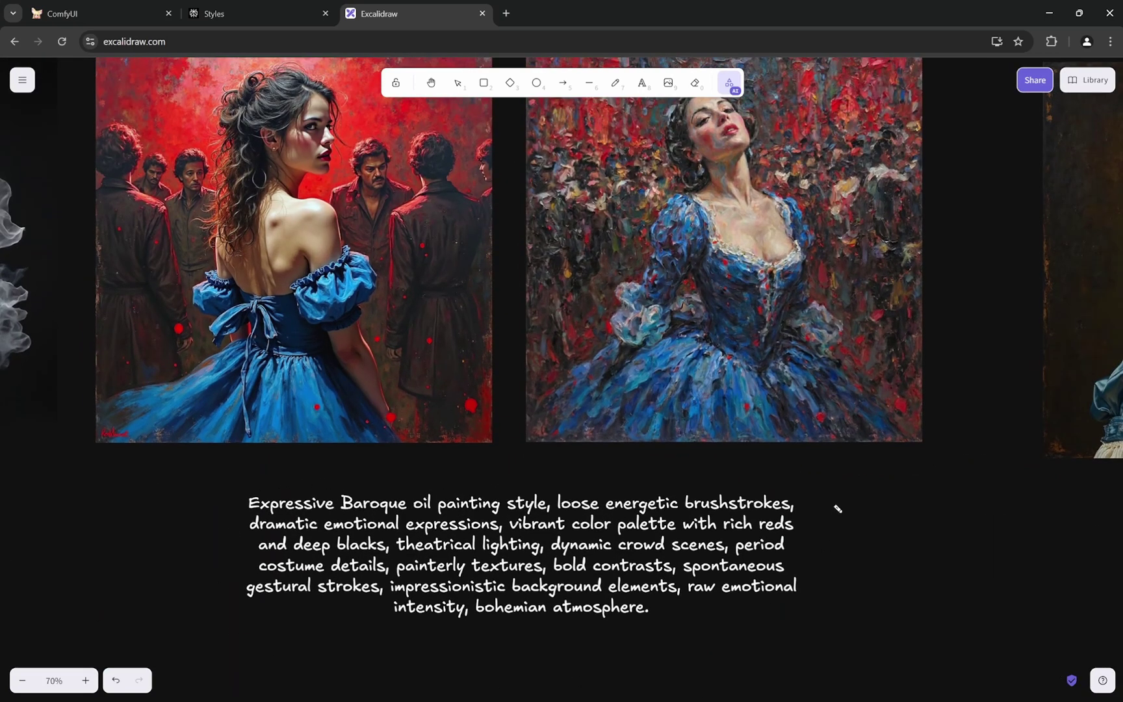
mouse_move(816, 481)
mouse_down()
mouse_move(848, 577)
mouse_move(788, 662)
mouse_up()
drag(238, 480, 287, 628)
Step: Zoom and pan across both Baroque paintings to inspect their details up close
scroll(548, 533, up, 2)
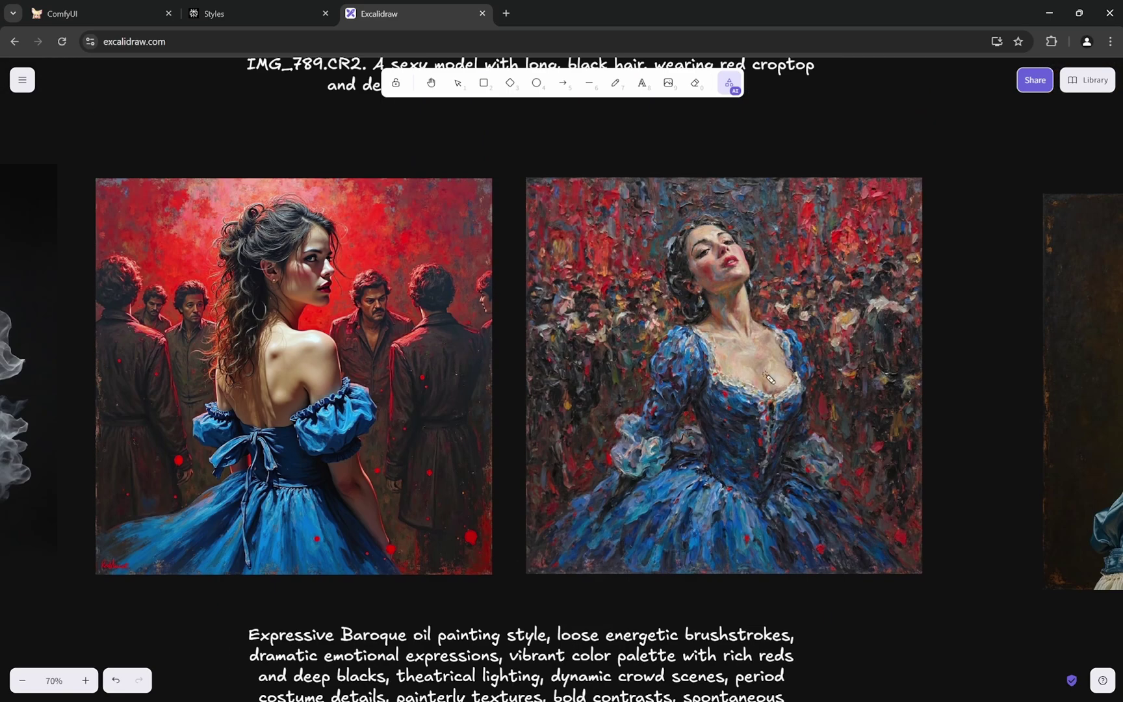
scroll(777, 354, up, 5)
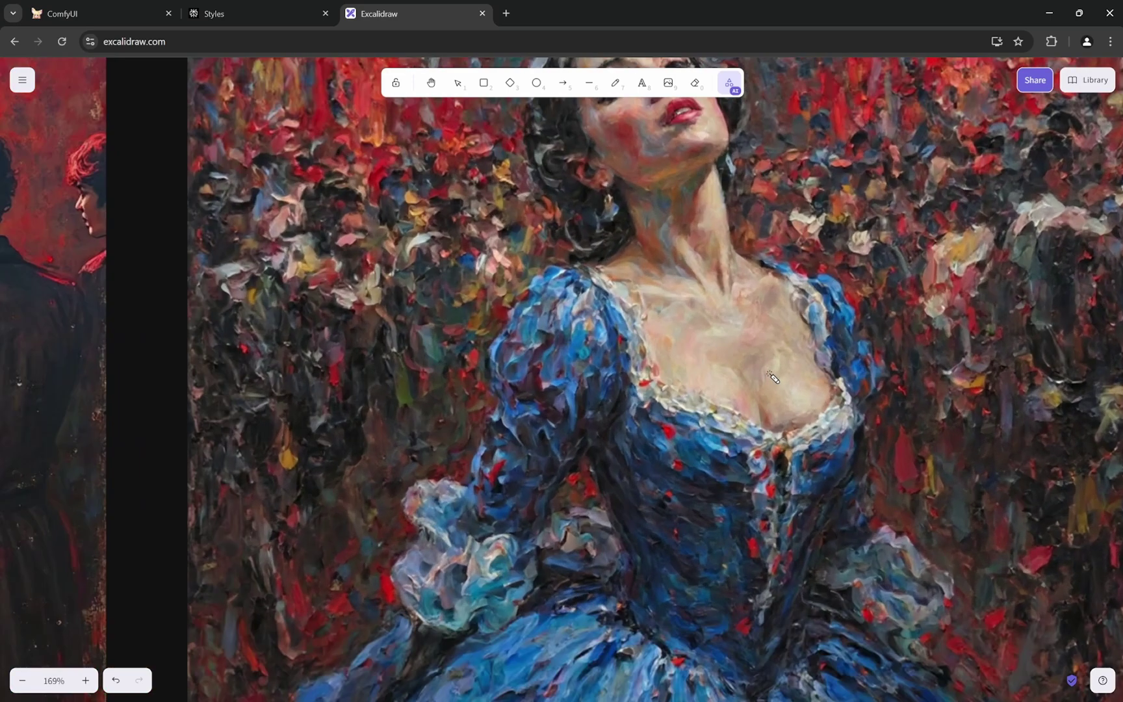
scroll(708, 378, down, 4)
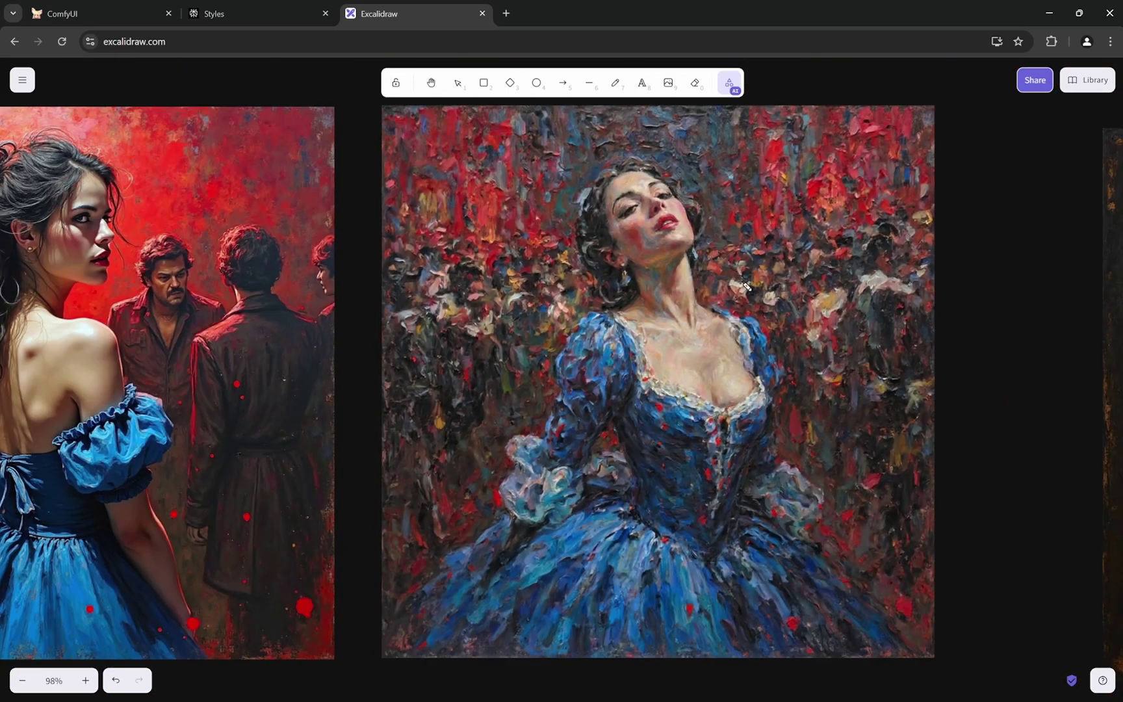
scroll(260, 340, left, 3)
scroll(451, 321, up, 5)
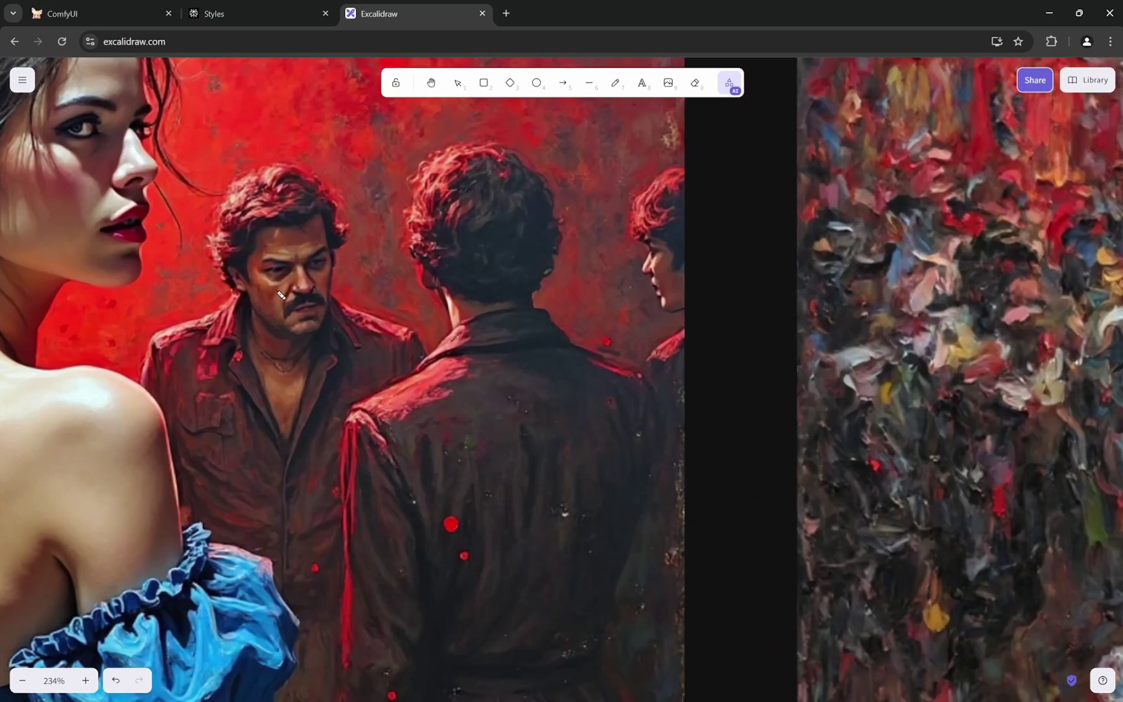
scroll(635, 210, down, 2)
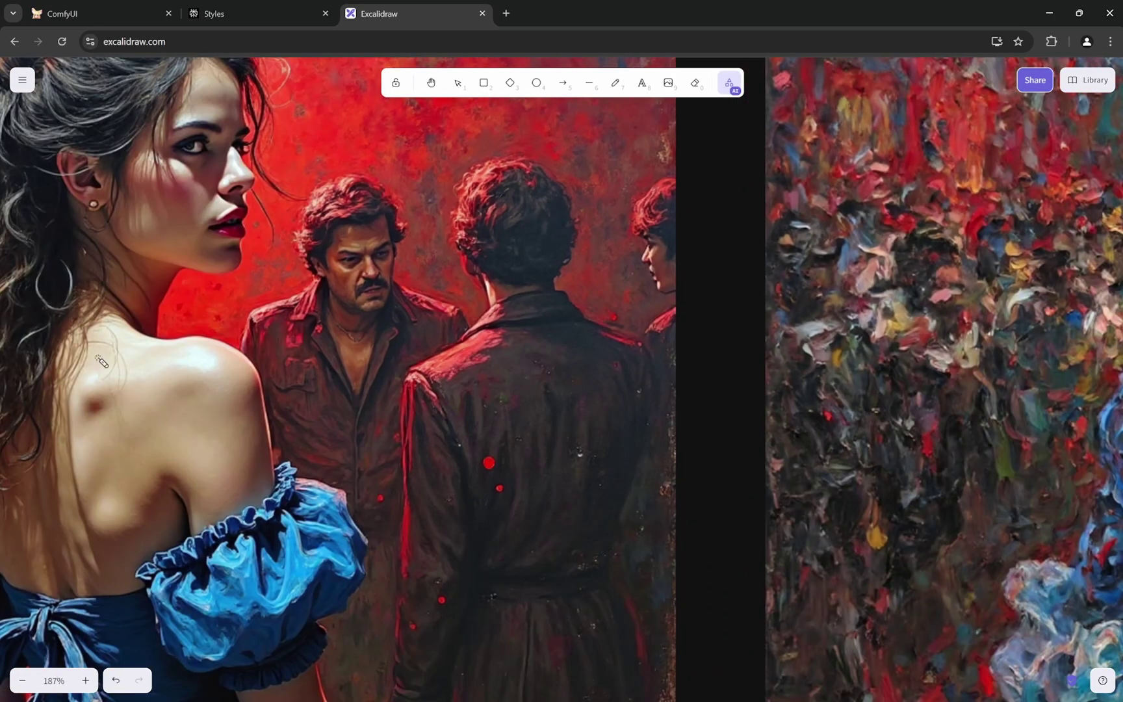
scroll(279, 376, left, 3)
scroll(259, 402, up, 3)
scroll(454, 417, up, 3)
scroll(370, 335, down, 4)
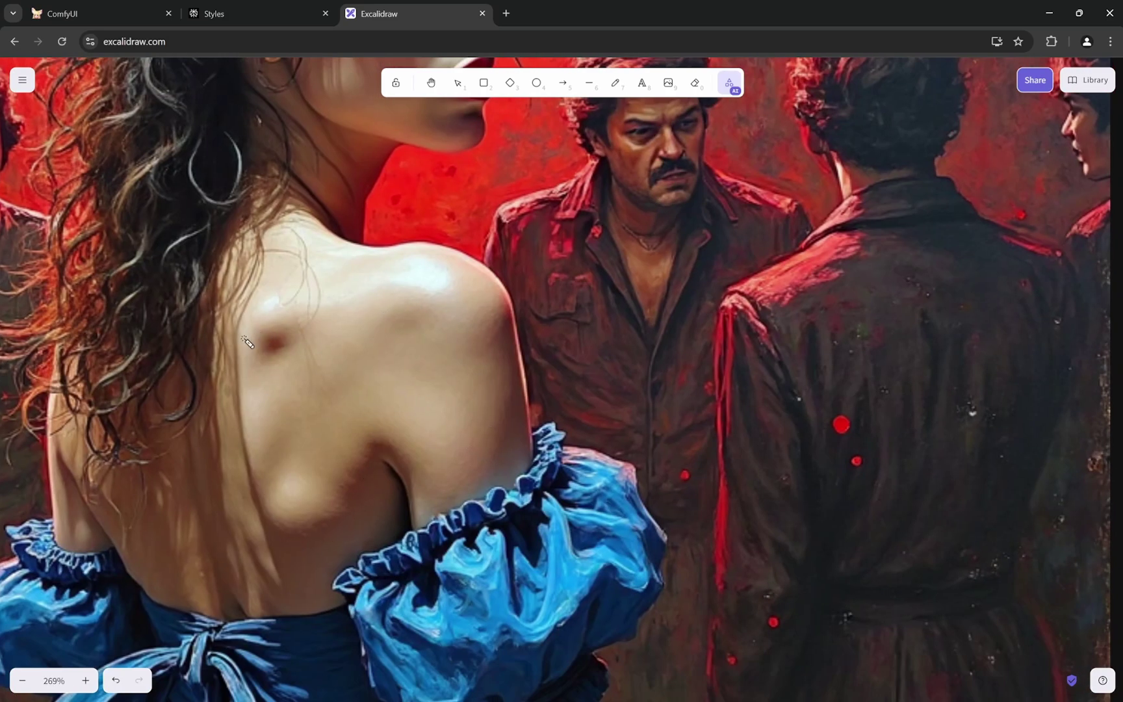
scroll(264, 337, down, 5)
scroll(306, 468, up, 5)
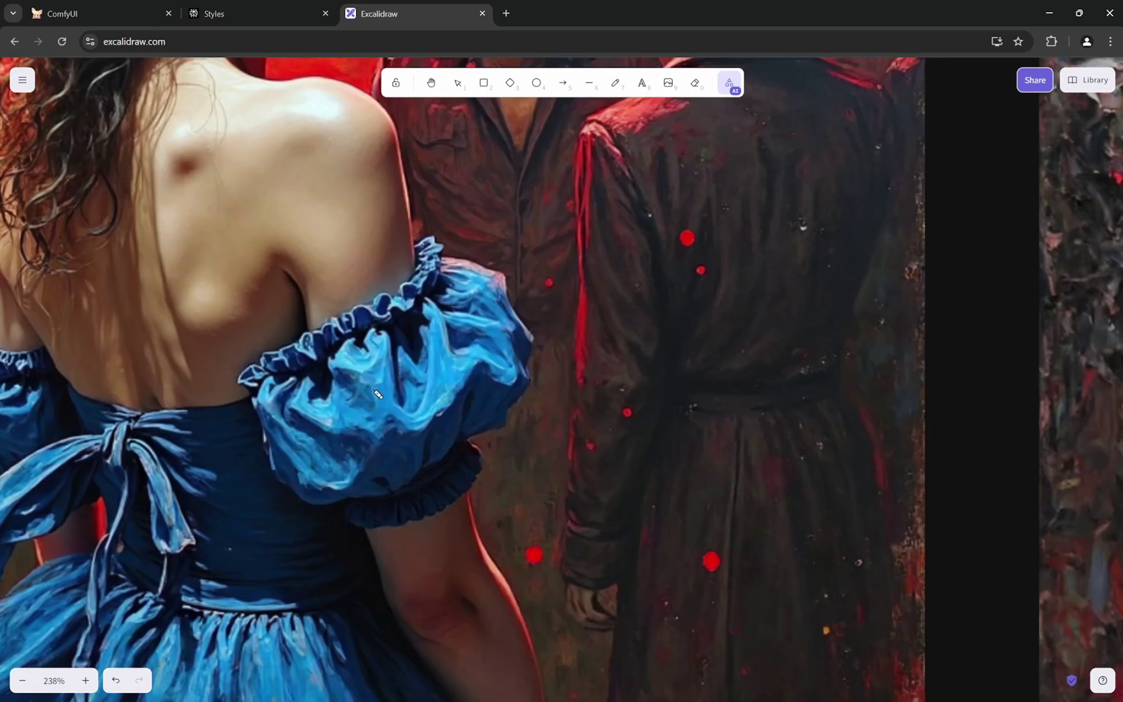
scroll(377, 393, up, 5)
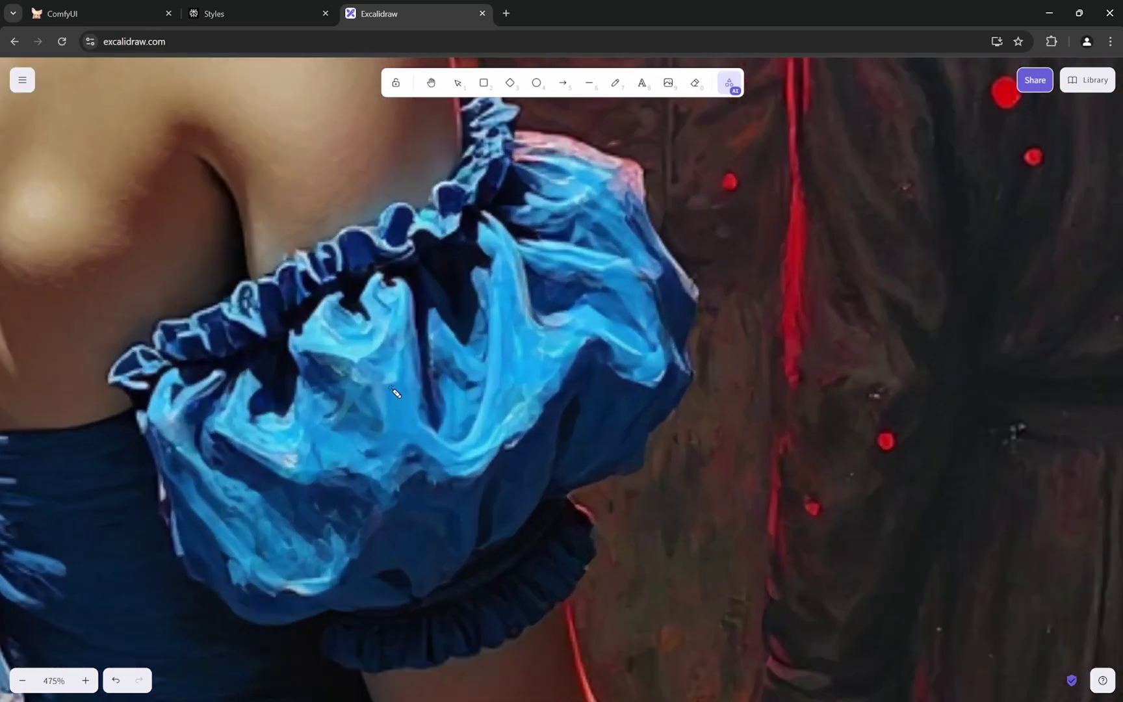
scroll(431, 426, left, 5)
scroll(423, 282, up, 7)
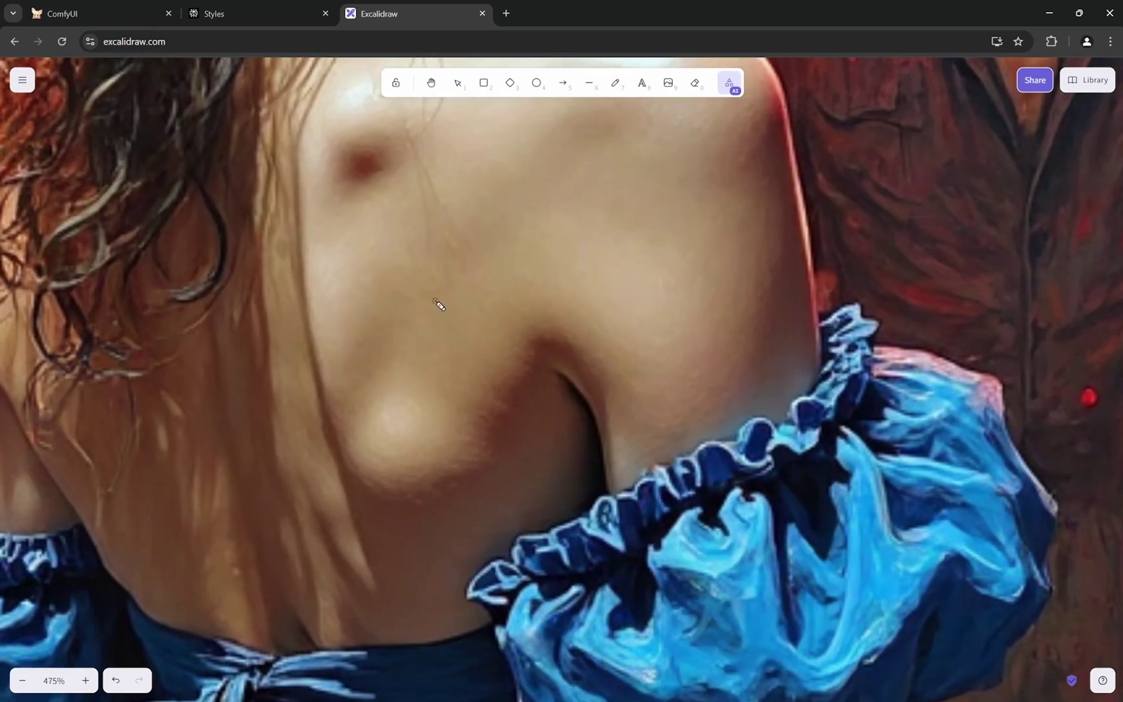
scroll(389, 338, down, 8)
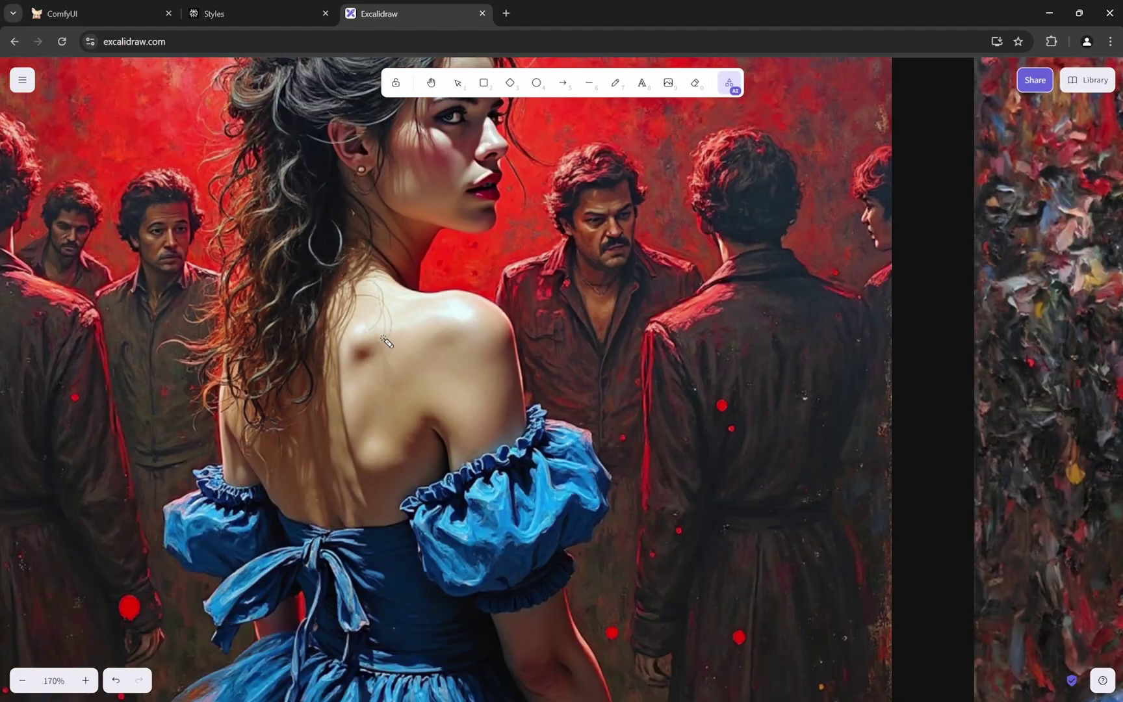
scroll(340, 343, down, 5)
scroll(412, 179, up, 6)
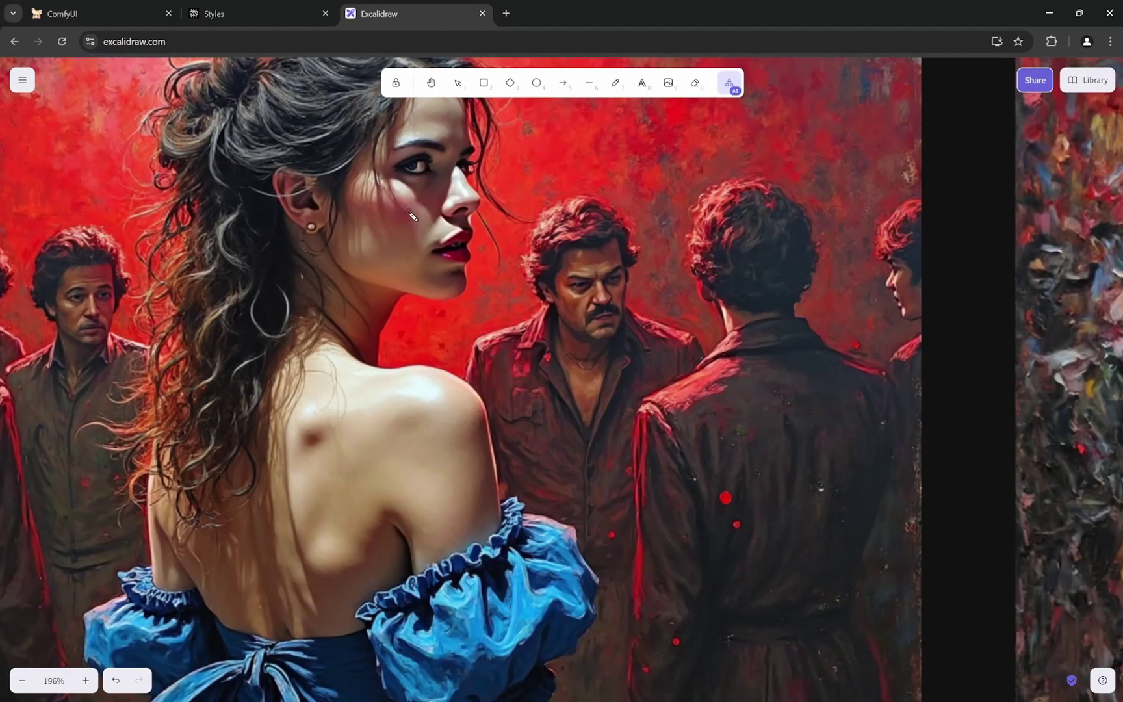
scroll(319, 437, down, 5)
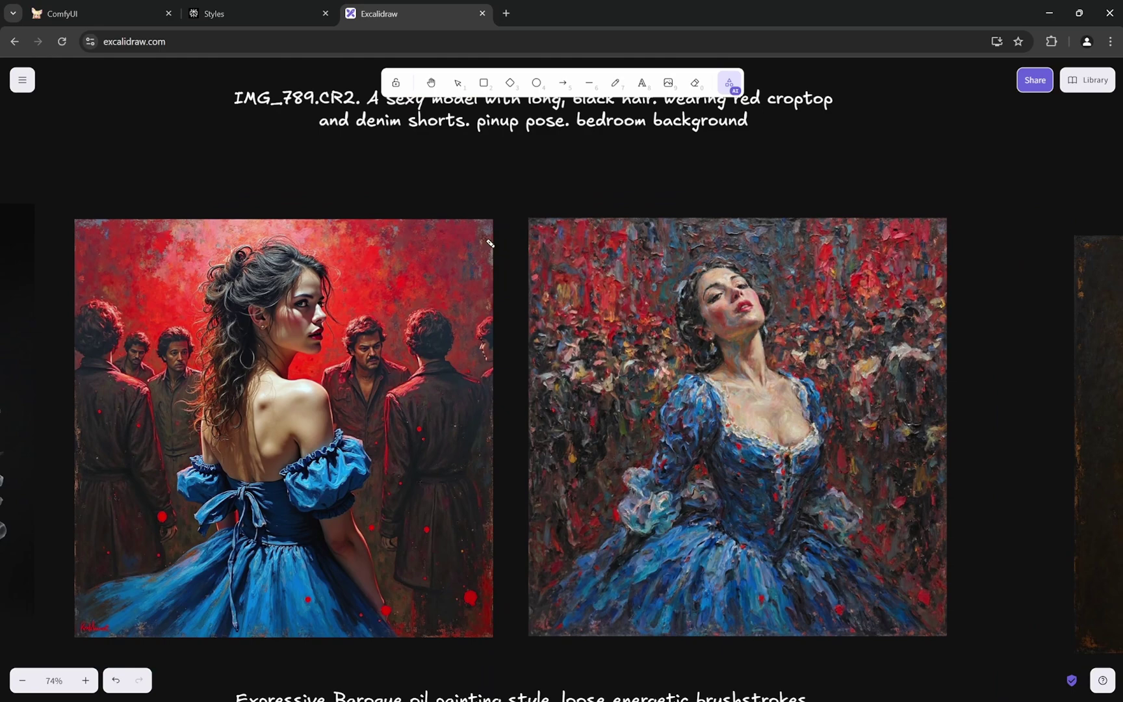
scroll(490, 241, up, 7)
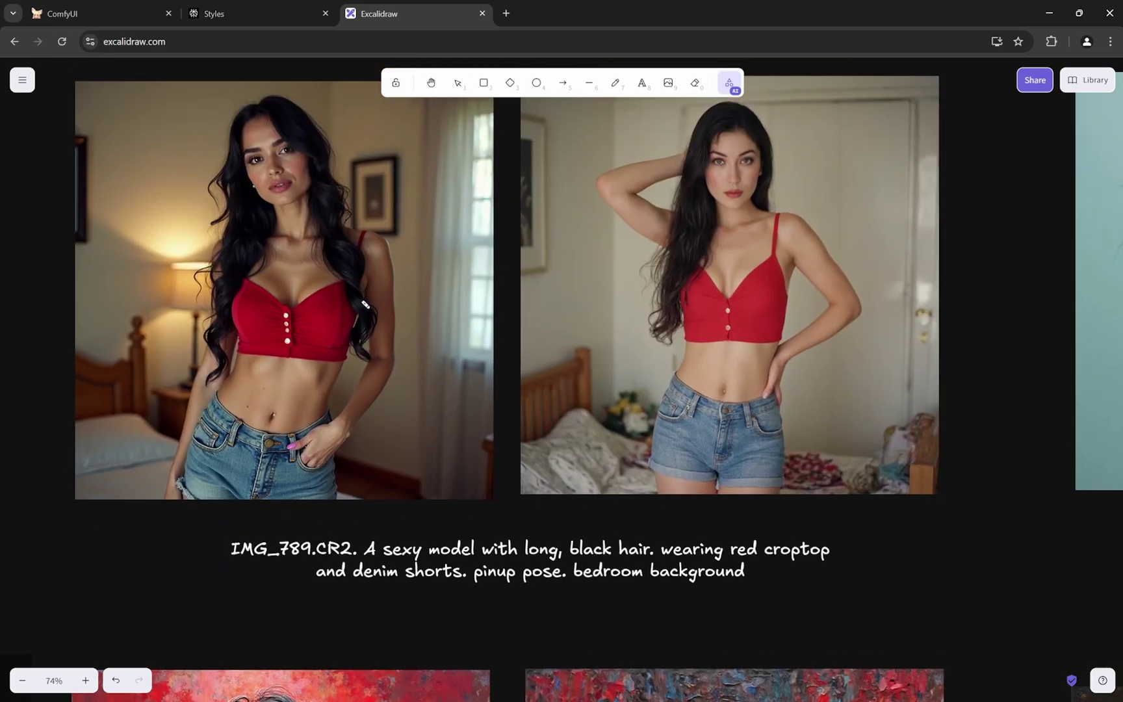
scroll(366, 307, down, 8)
ctrl+scroll(852, 293, up, 5)
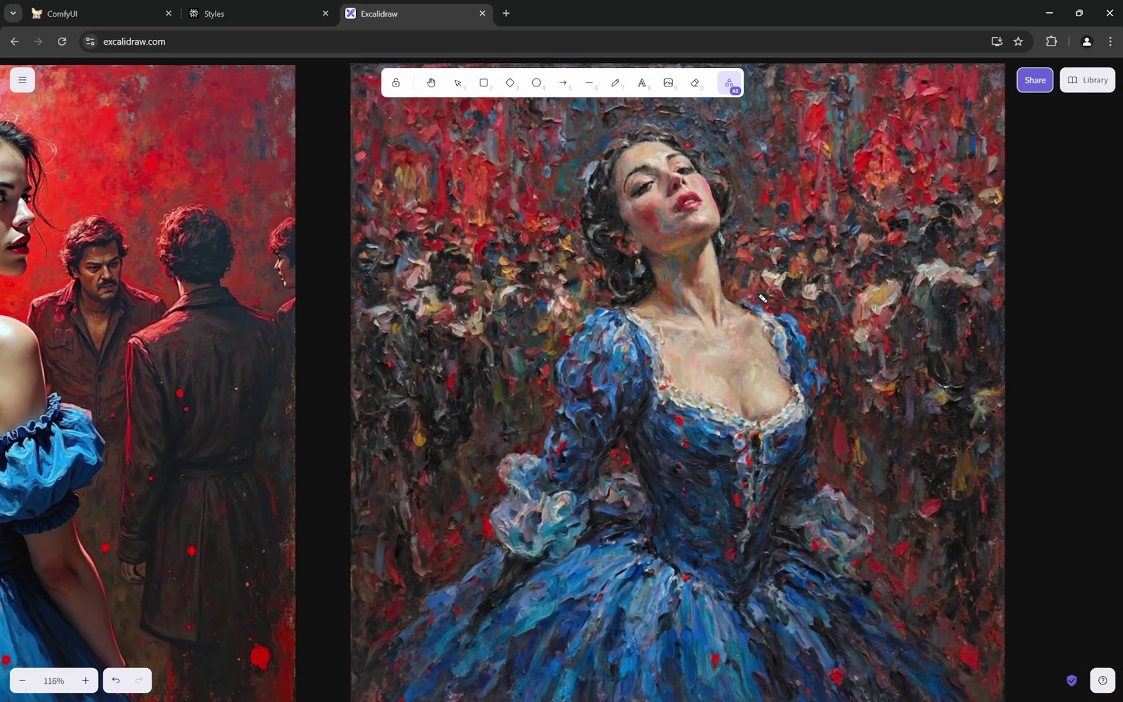
Step: Pan across the PixelWave Baroque painting, then zoom out to about 24% showing all pairs
drag(899, 343, 754, 345)
ctrl+scroll(351, 208, up, 8)
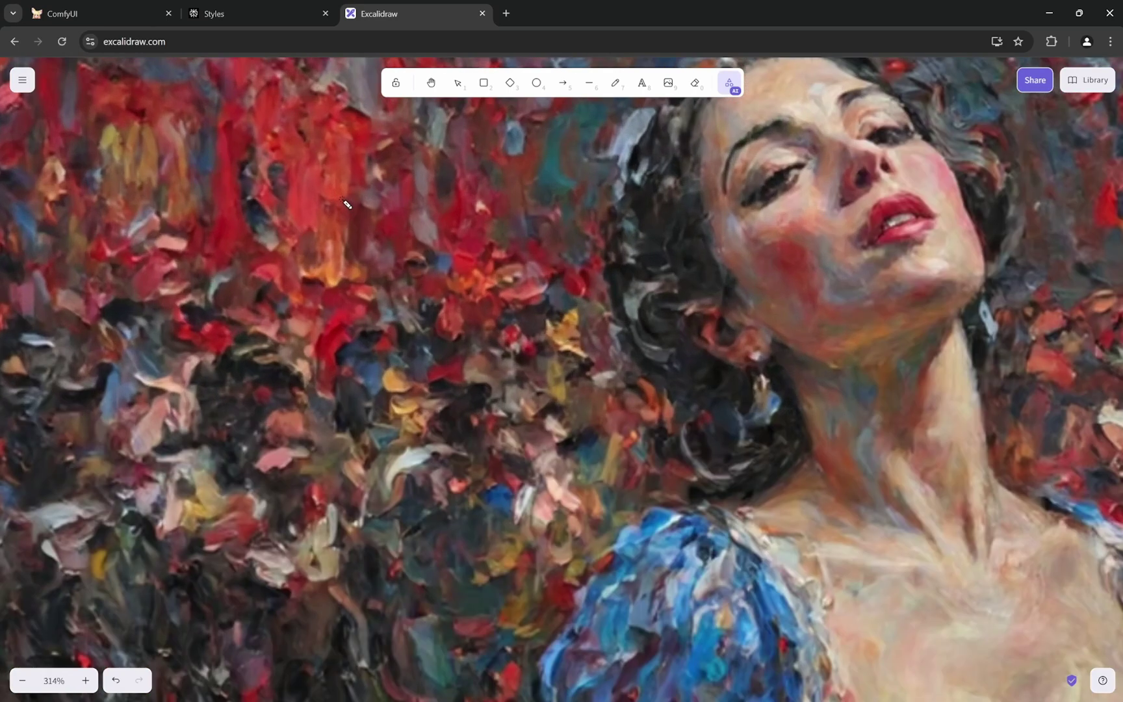
ctrl+scroll(351, 208, down, 3)
ctrl+scroll(367, 221, up, 2)
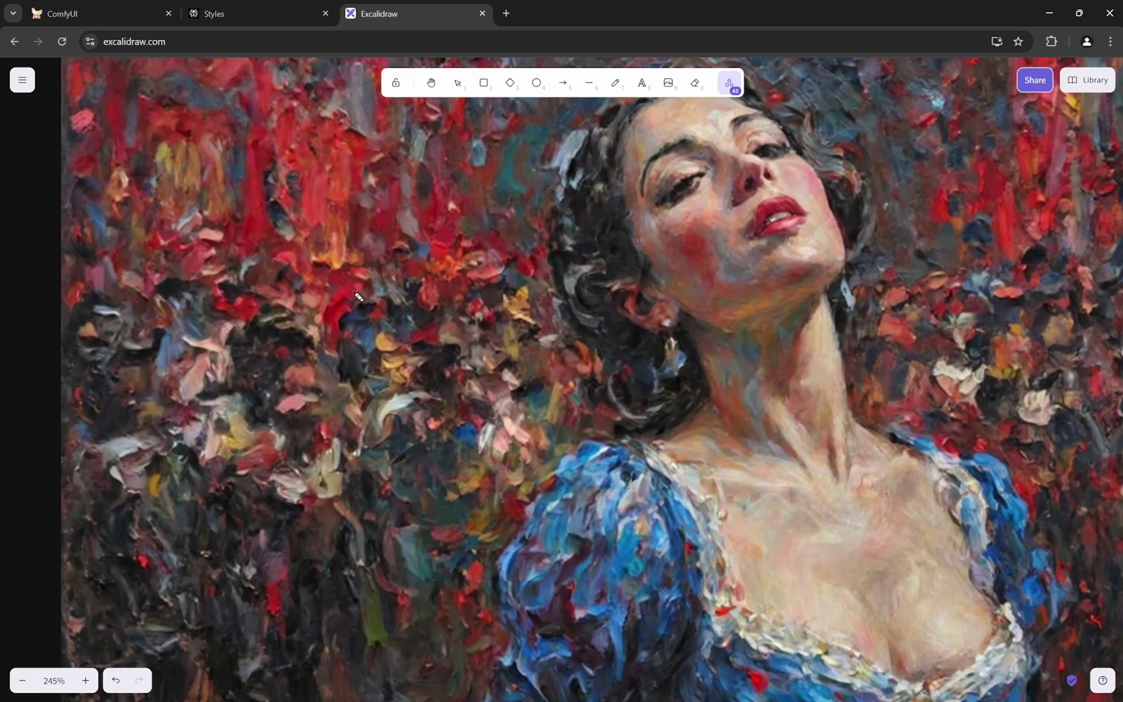
ctrl+scroll(376, 306, down, 15)
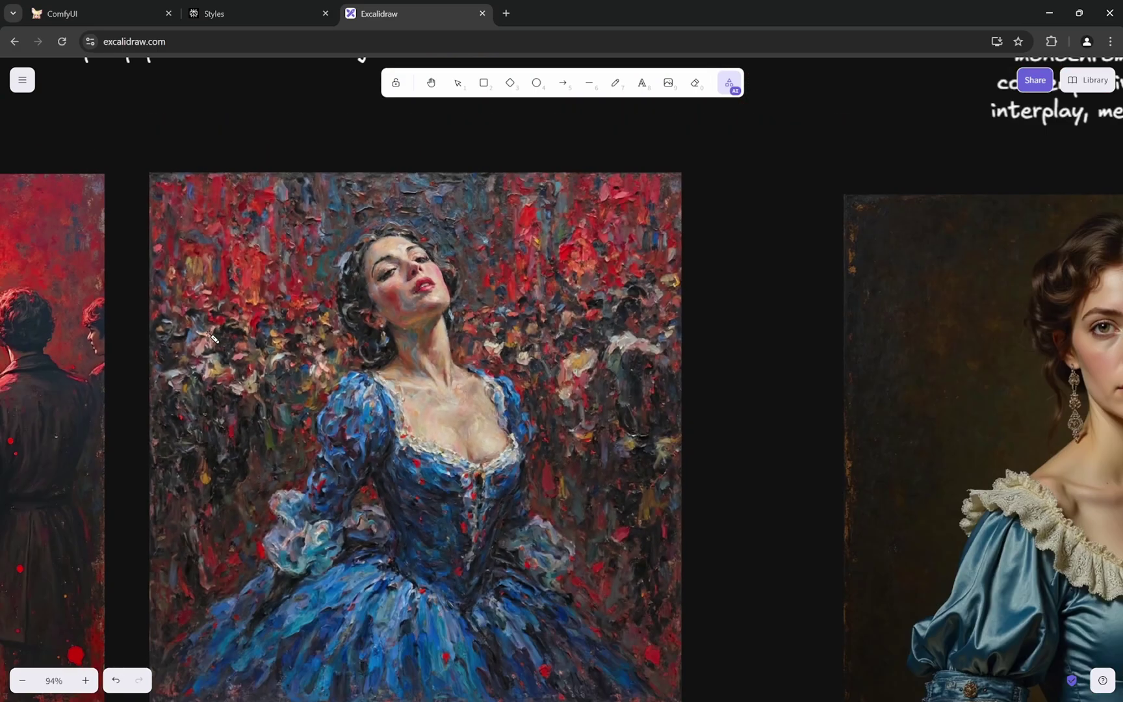
Step: Zoom into the Ethereal pair and underline 'oil painting style' in its caption
scroll(560, 221, up, 2)
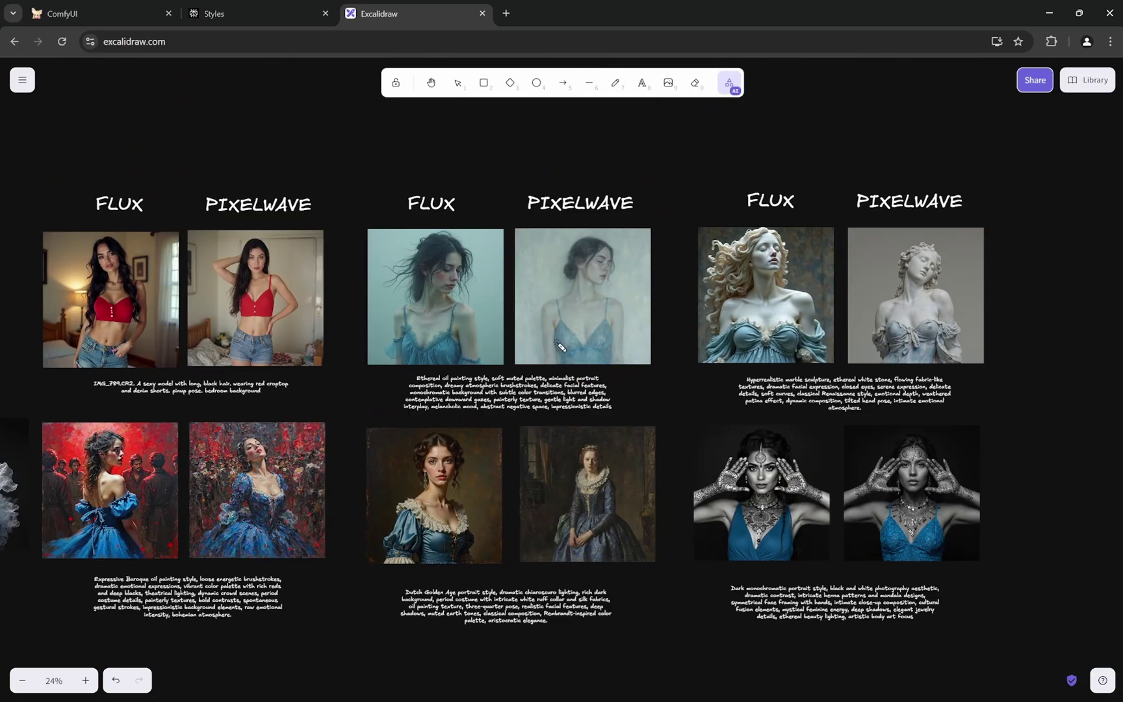
ctrl+scroll(540, 273, up, 6)
scroll(580, 450, down, 1)
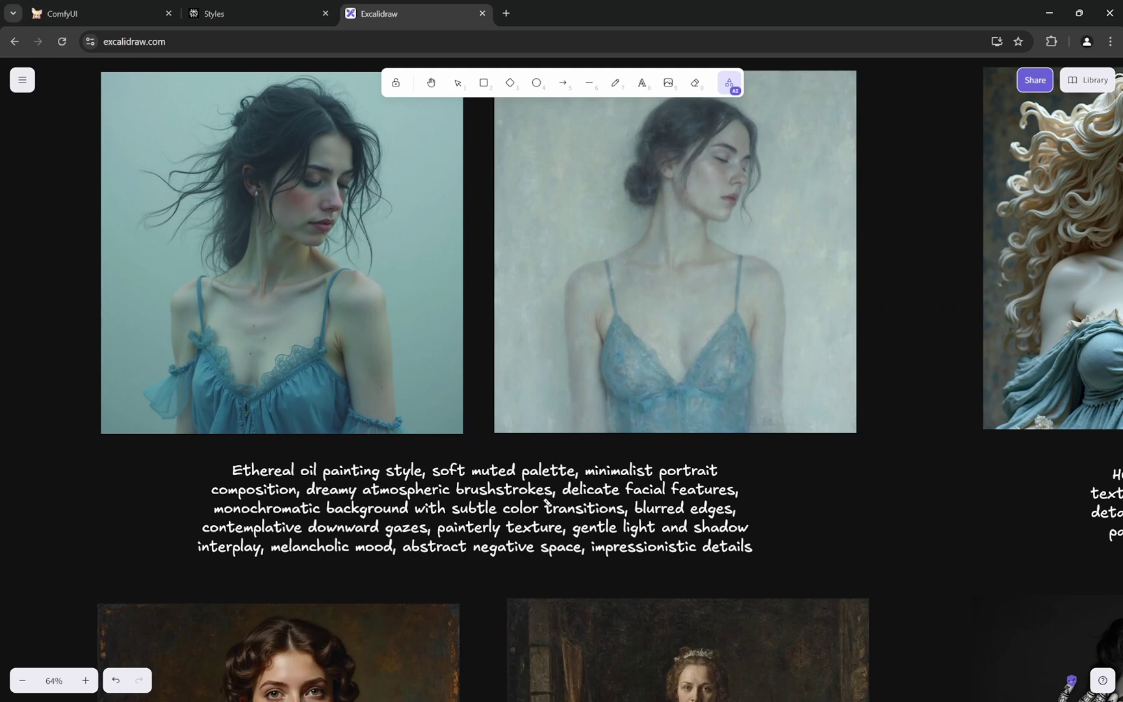
drag(305, 486, 614, 494)
Step: Zoom into the FLUX portrait and mark its collarbone, neck and shoulder with the laser
scroll(775, 514, up, 2)
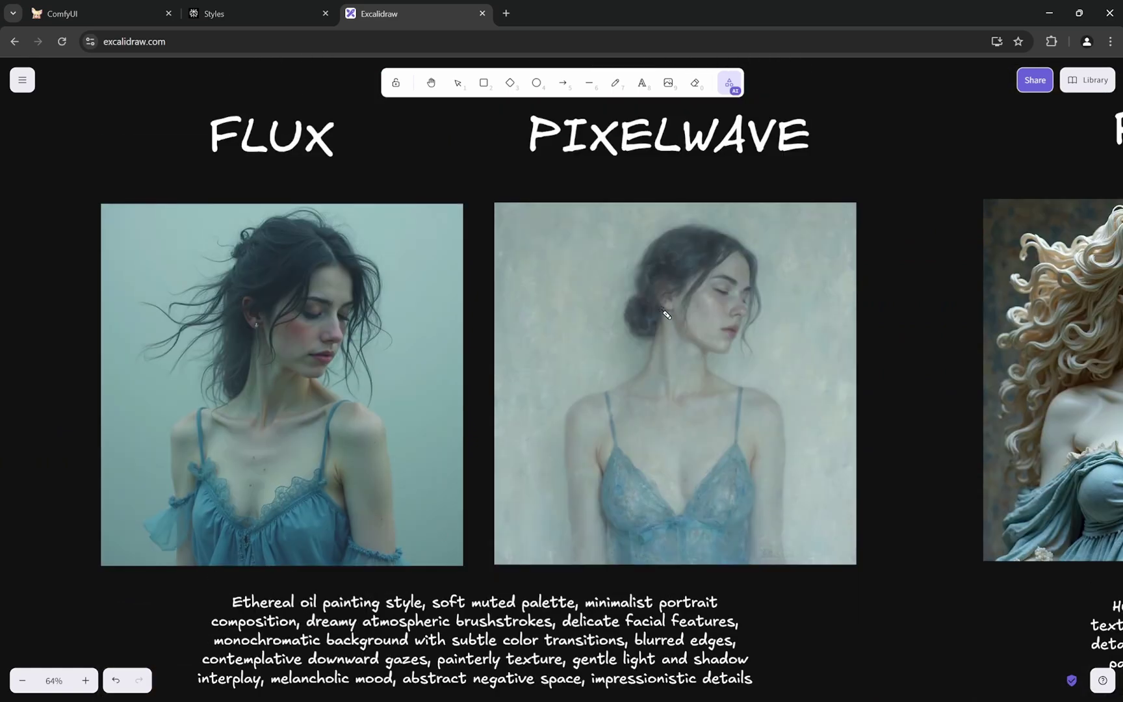
scroll(247, 346, up, 5)
scroll(261, 346, up, 7)
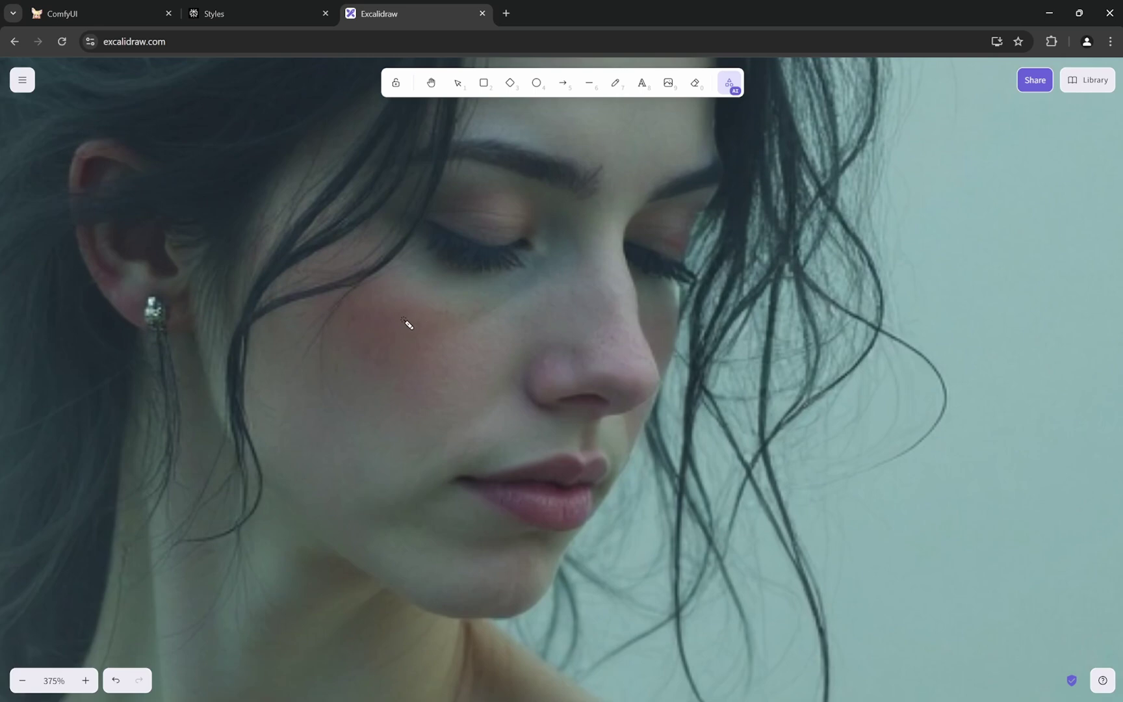
scroll(192, 354, up, 5)
scroll(164, 231, down, 10)
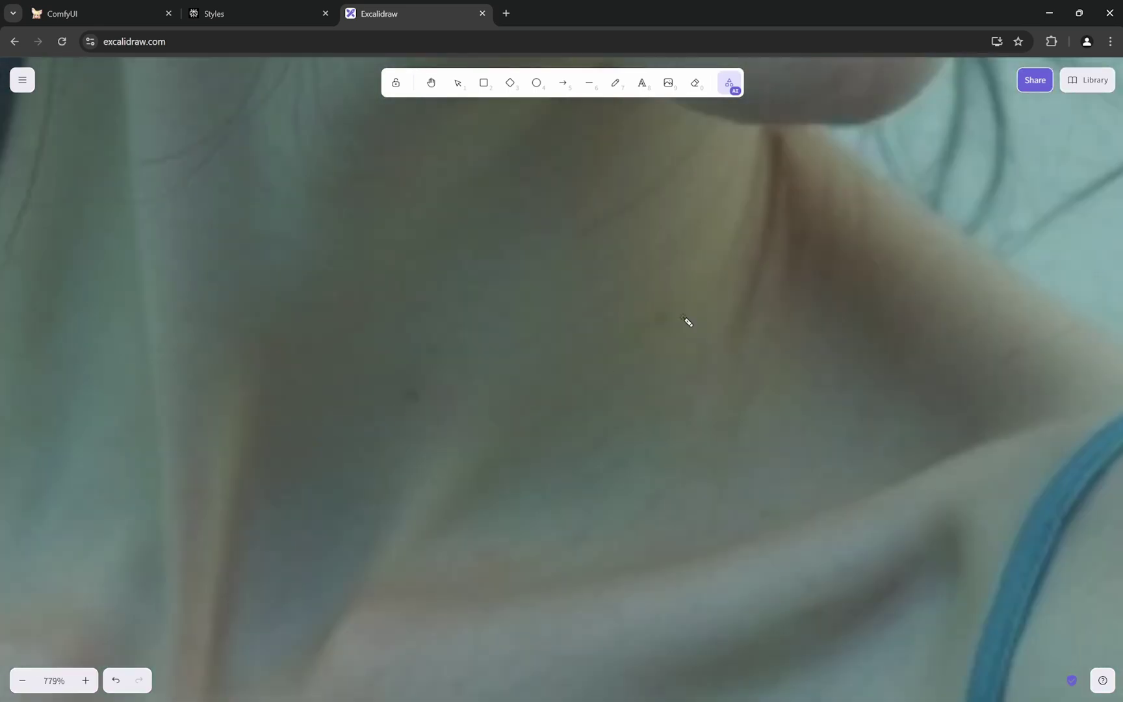
scroll(687, 322, down, 5)
mouse_move(689, 222)
mouse_down()
mouse_move(288, 233)
mouse_move(870, 447)
mouse_move(915, 399)
mouse_up()
mouse_move(834, 342)
mouse_down()
mouse_move(800, 359)
mouse_move(837, 371)
mouse_up()
mouse_move(865, 523)
mouse_down()
mouse_move(883, 457)
mouse_move(835, 462)
mouse_up()
Step: Zoom into the PixelWave portrait, then scroll down below the Ethereal caption
scroll(281, 346, down, 15)
scroll(693, 354, up, 5)
scroll(669, 198, up, 4)
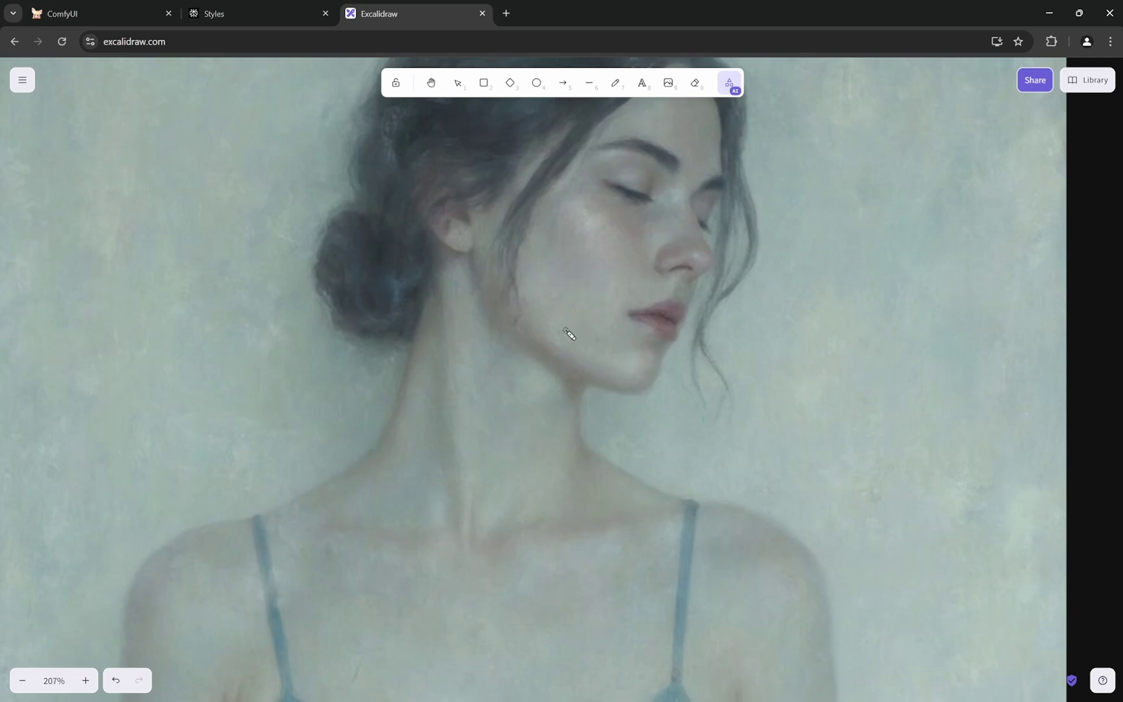
scroll(566, 332, down, 10)
scroll(608, 404, up, 5)
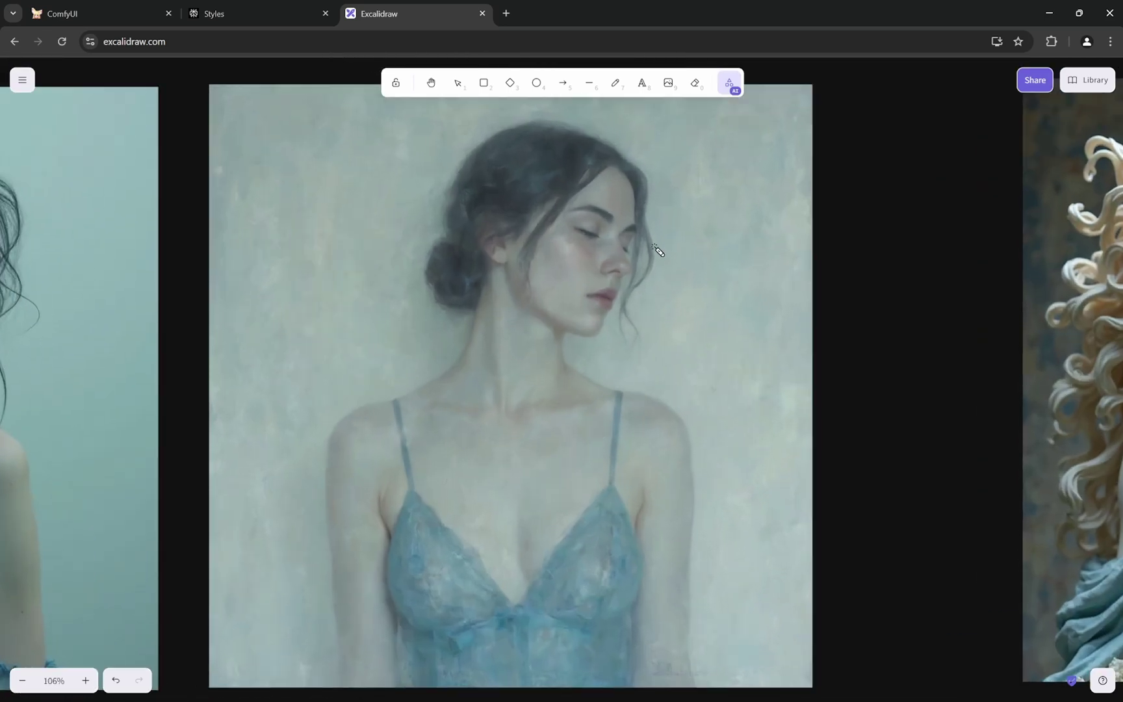
scroll(672, 288, down, 10)
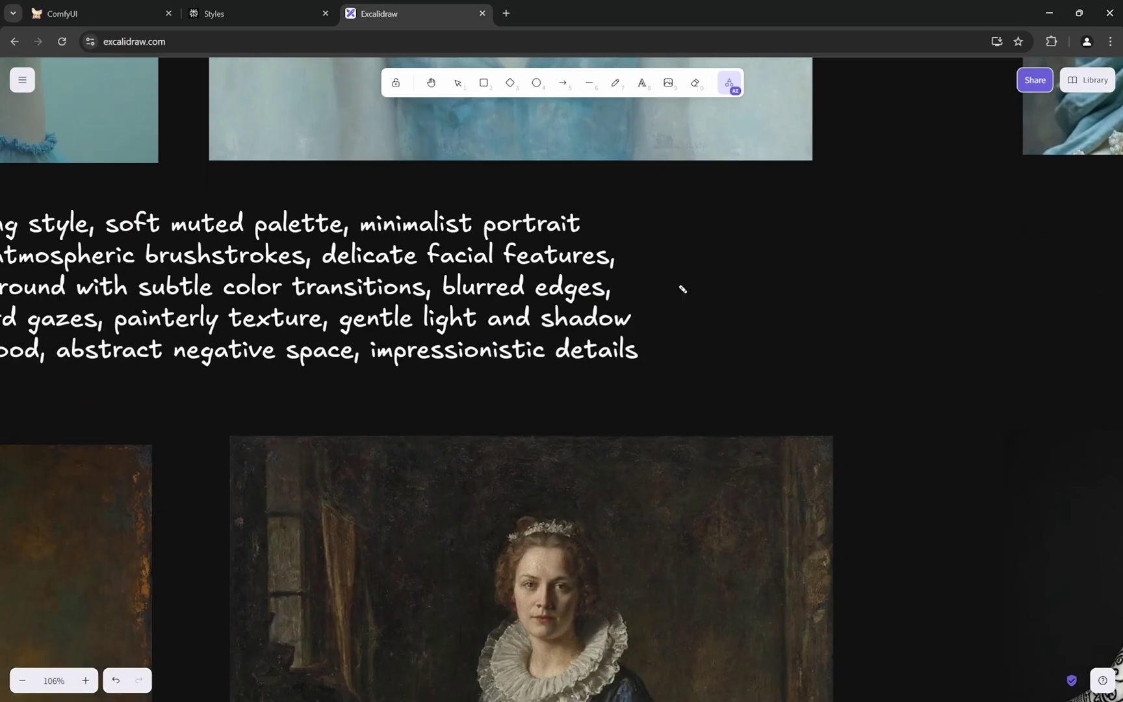
scroll(750, 270, down, 5)
scroll(404, 588, up, 3)
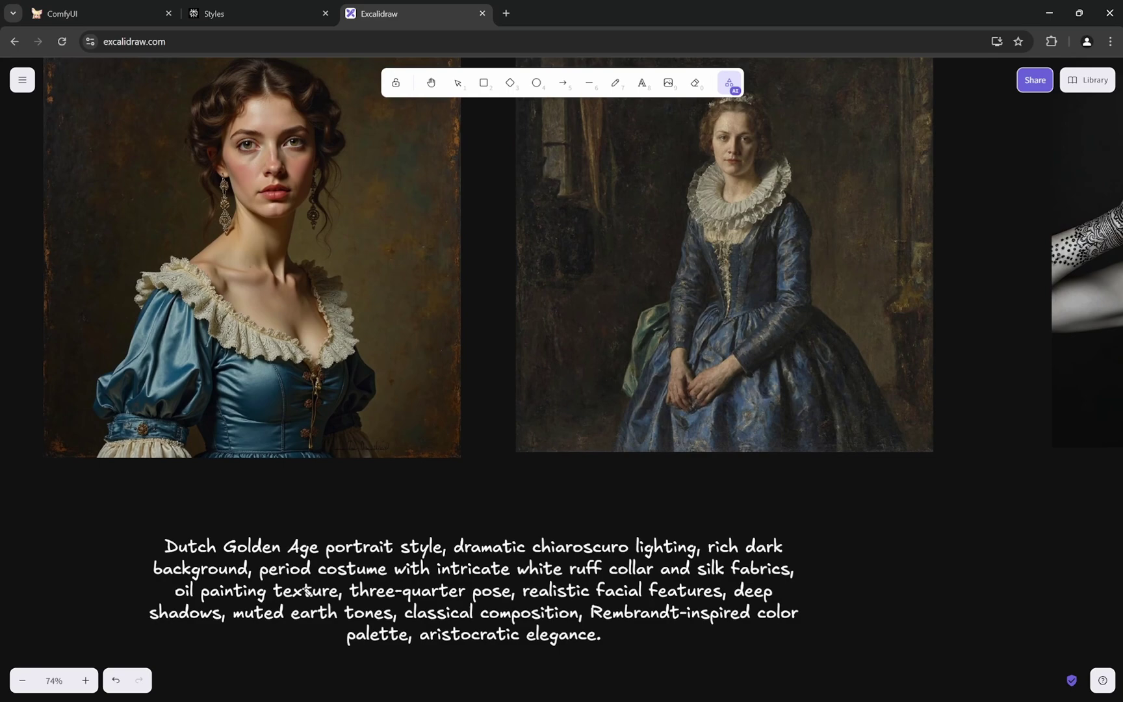
scroll(305, 387, up, 3)
scroll(203, 266, up, 6)
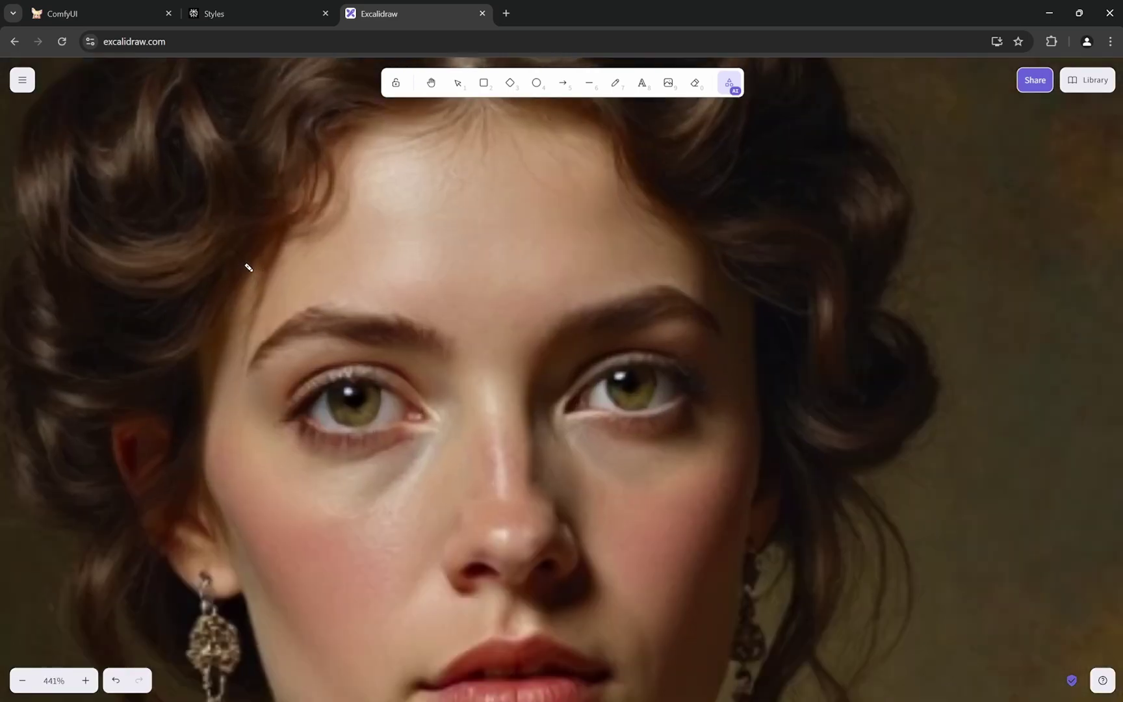
scroll(245, 264, down, 3)
mouse_move(432, 193)
mouse_down()
mouse_move(234, 487)
mouse_move(358, 539)
mouse_move(520, 409)
mouse_move(502, 228)
mouse_up()
scroll(567, 313, down, 5)
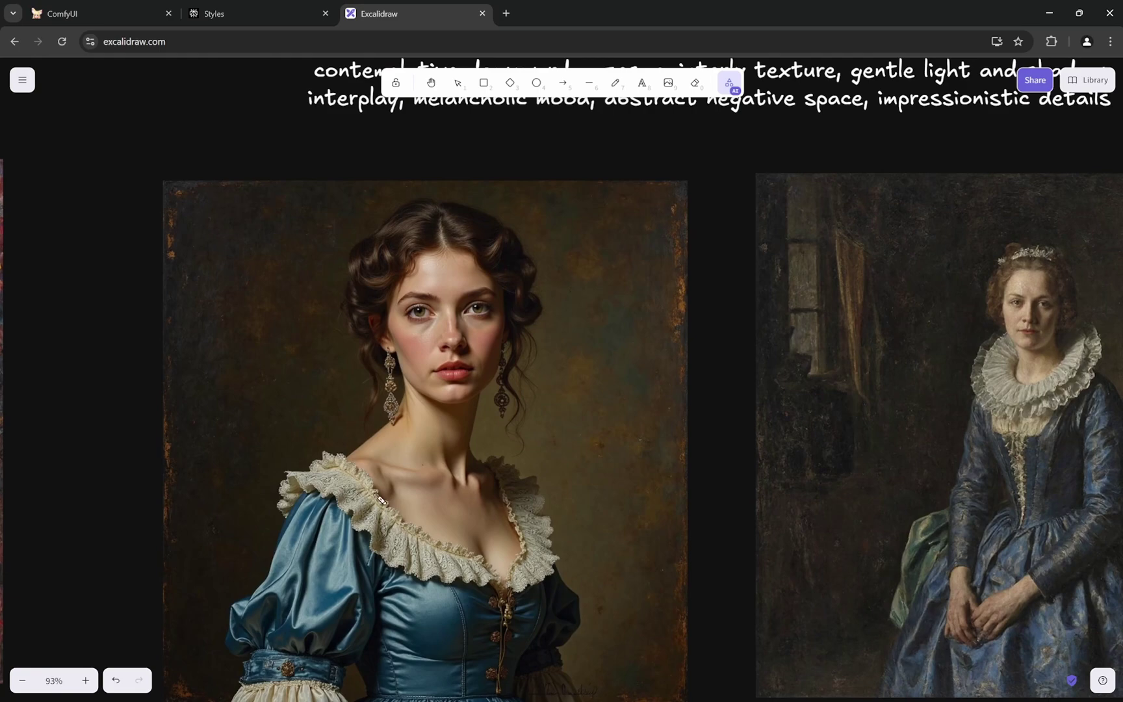
scroll(552, 529, down, 2)
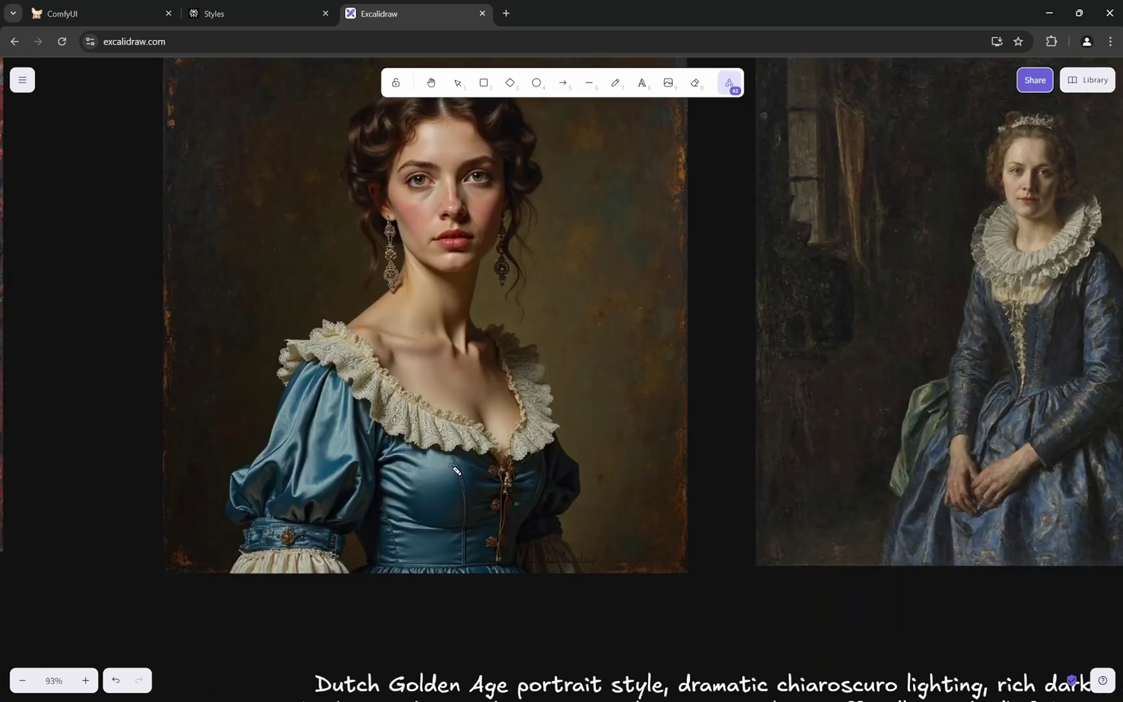
scroll(319, 468, up, 10)
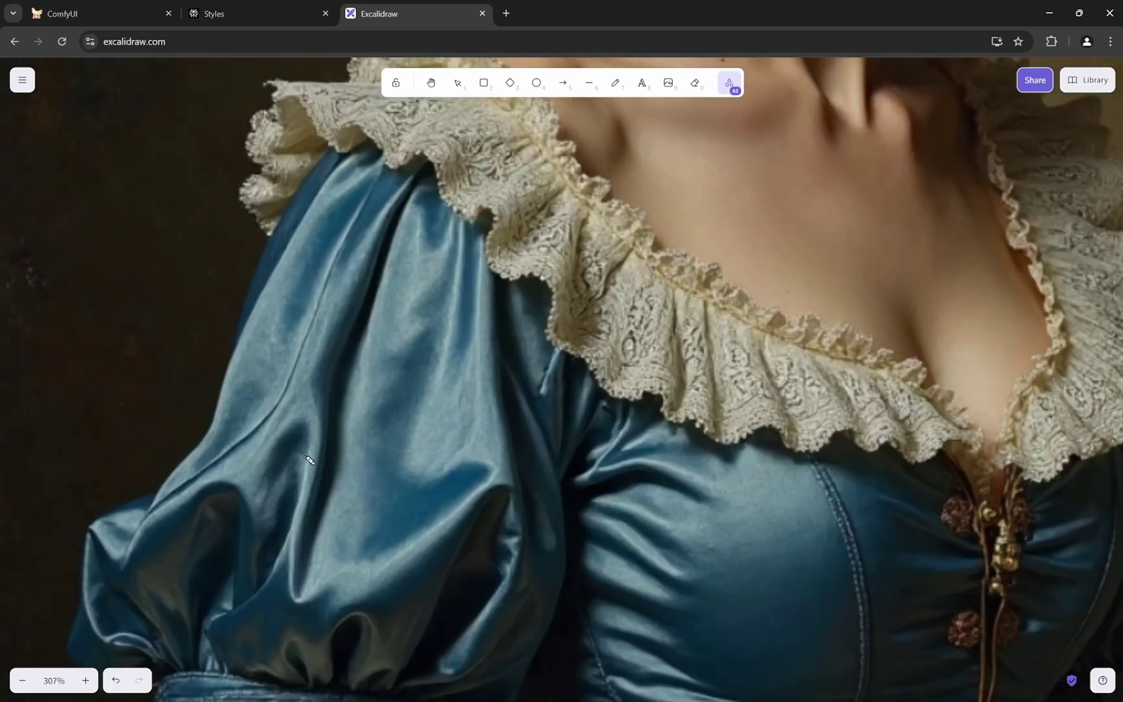
mouse_move(492, 333)
mouse_down()
mouse_move(321, 477)
mouse_move(484, 539)
mouse_move(476, 396)
mouse_move(383, 499)
mouse_move(472, 426)
mouse_up()
scroll(312, 433, down, 10)
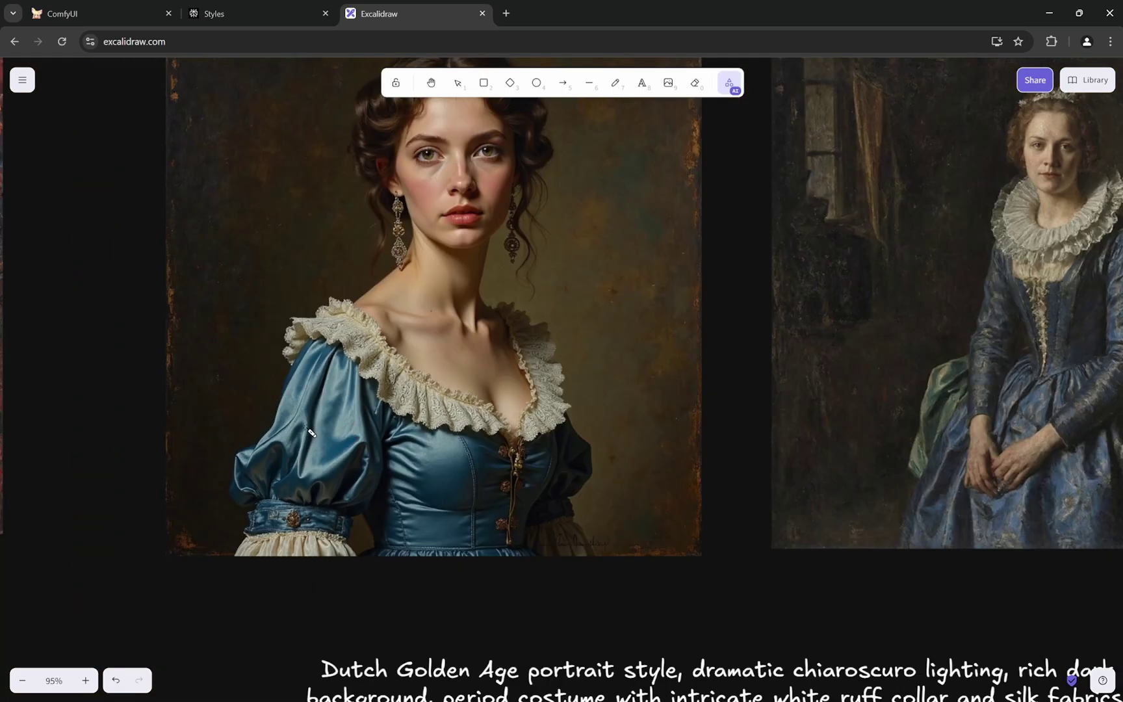
scroll(311, 433, down, 3)
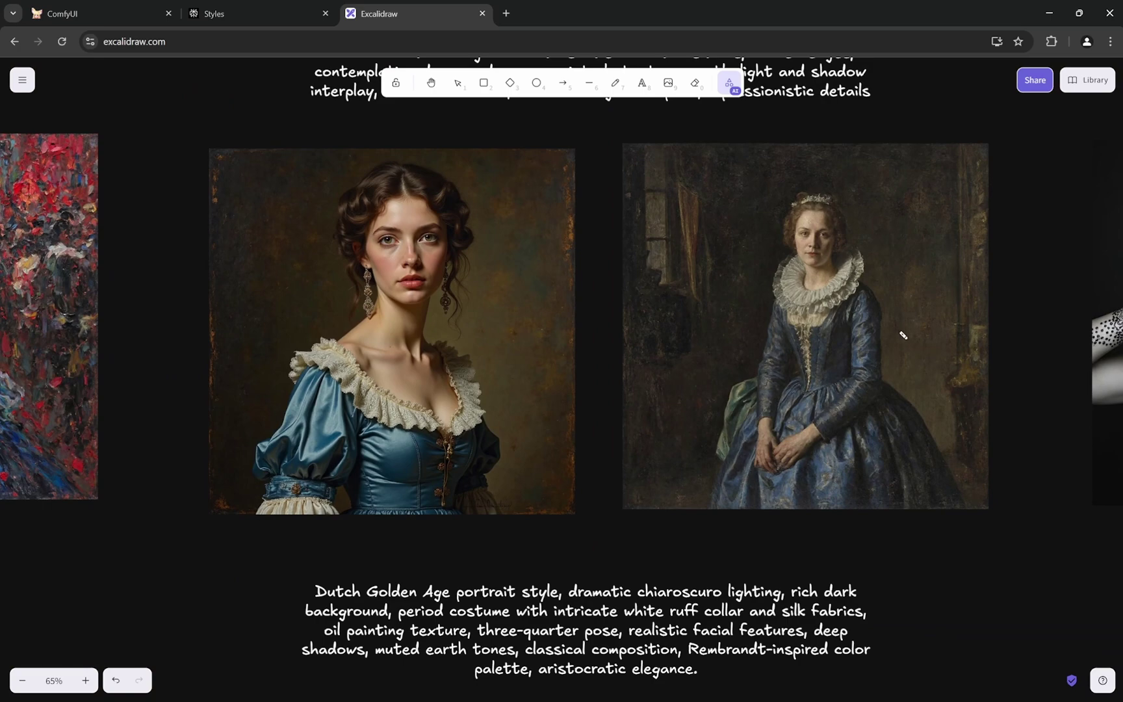
drag(909, 333, 649, 371)
scroll(501, 321, up, 10)
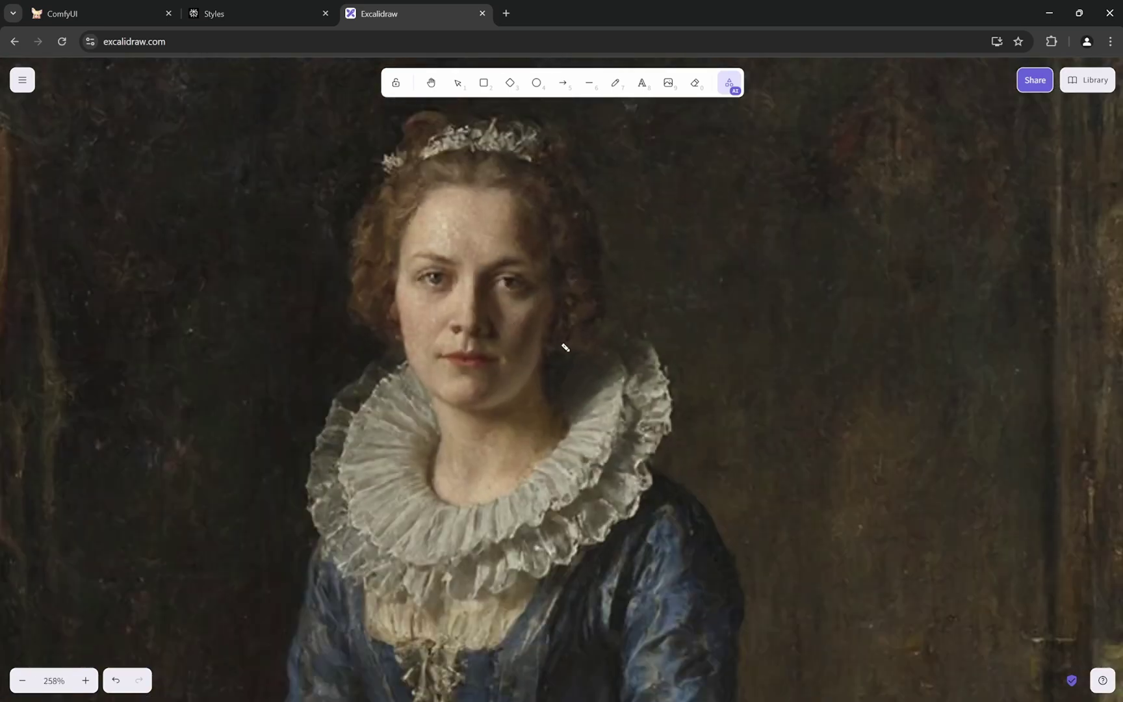
scroll(710, 339, down, 7)
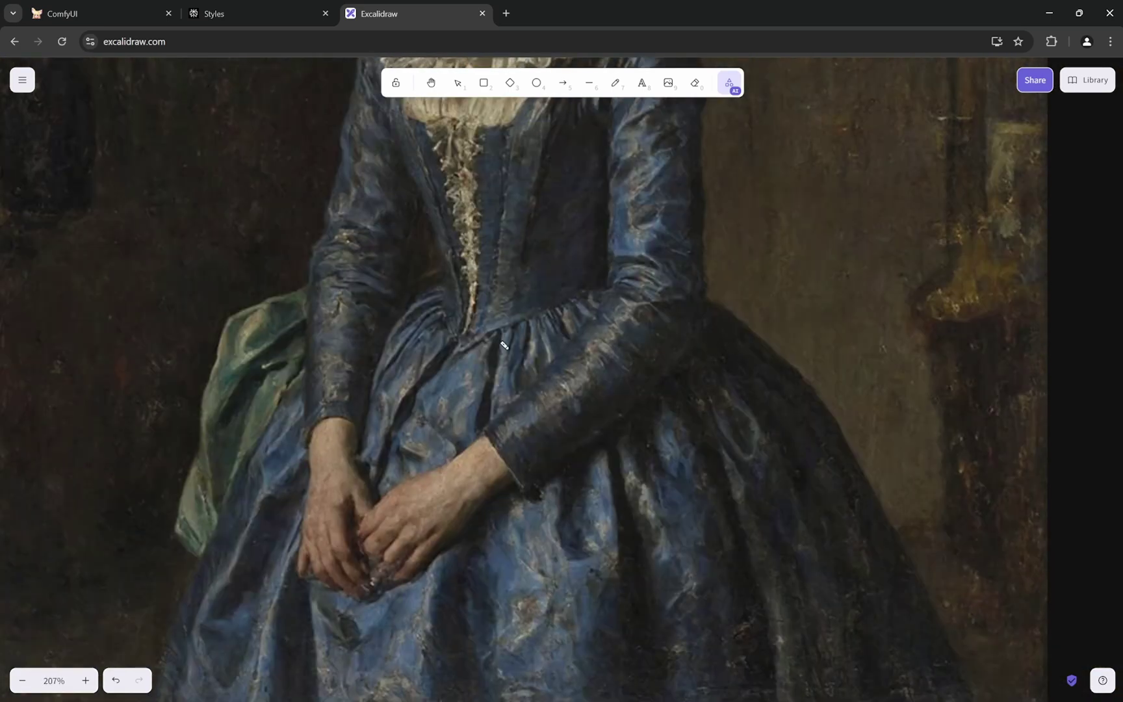
scroll(505, 345, up, 8)
mouse_move(540, 278)
mouse_down()
mouse_move(392, 305)
mouse_move(383, 575)
mouse_up()
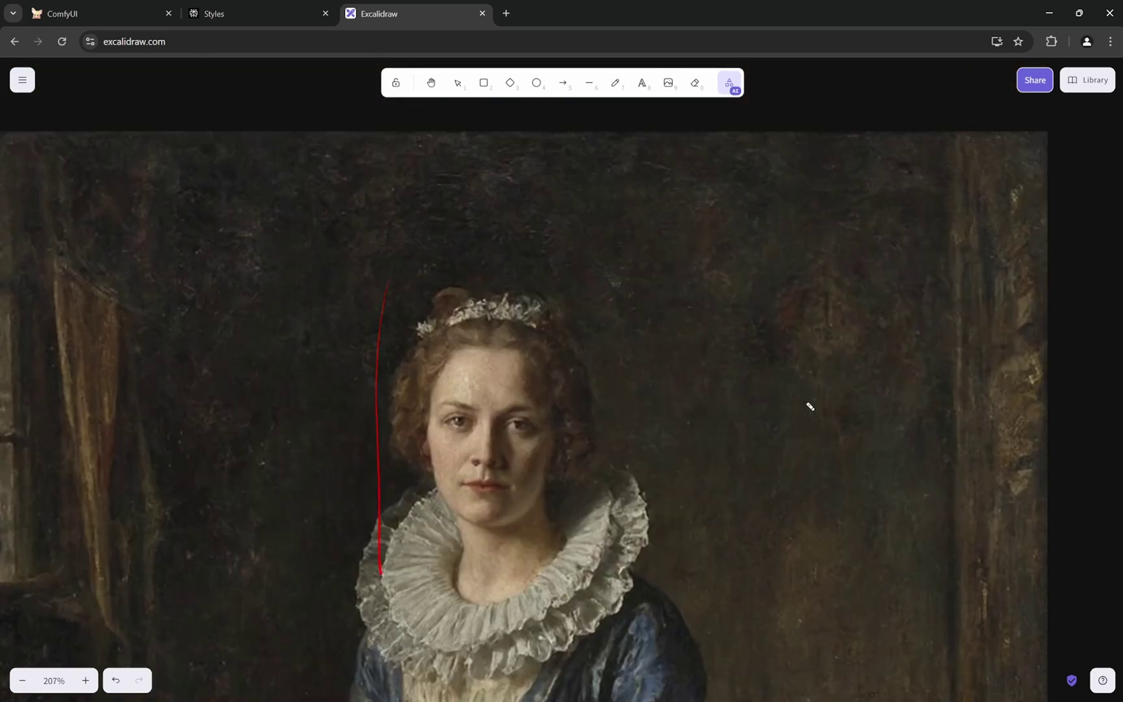
mouse_move(766, 257)
mouse_down()
mouse_move(774, 493)
mouse_move(920, 456)
mouse_move(929, 332)
mouse_move(807, 275)
mouse_up()
scroll(910, 303, down, 5)
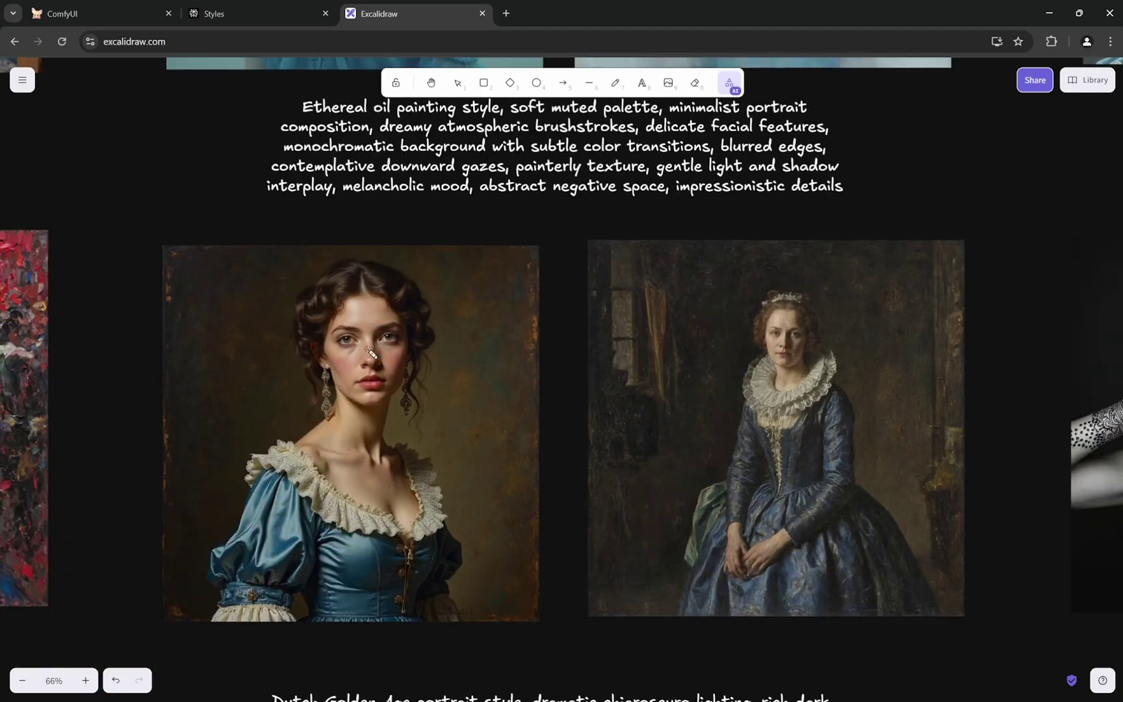
scroll(390, 338, left, 5)
scroll(446, 312, up, 5)
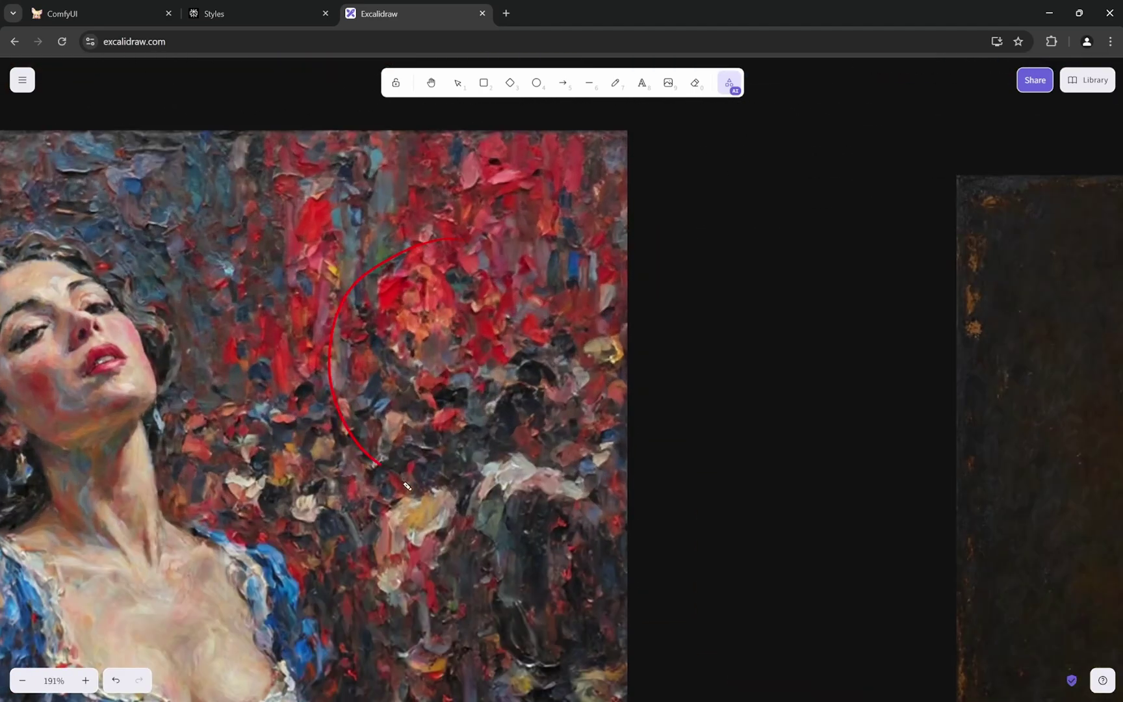
drag(384, 282, 559, 358)
scroll(163, 391, down, 6)
scroll(610, 411, up, 5)
scroll(673, 341, up, 8)
scroll(650, 306, up, 5)
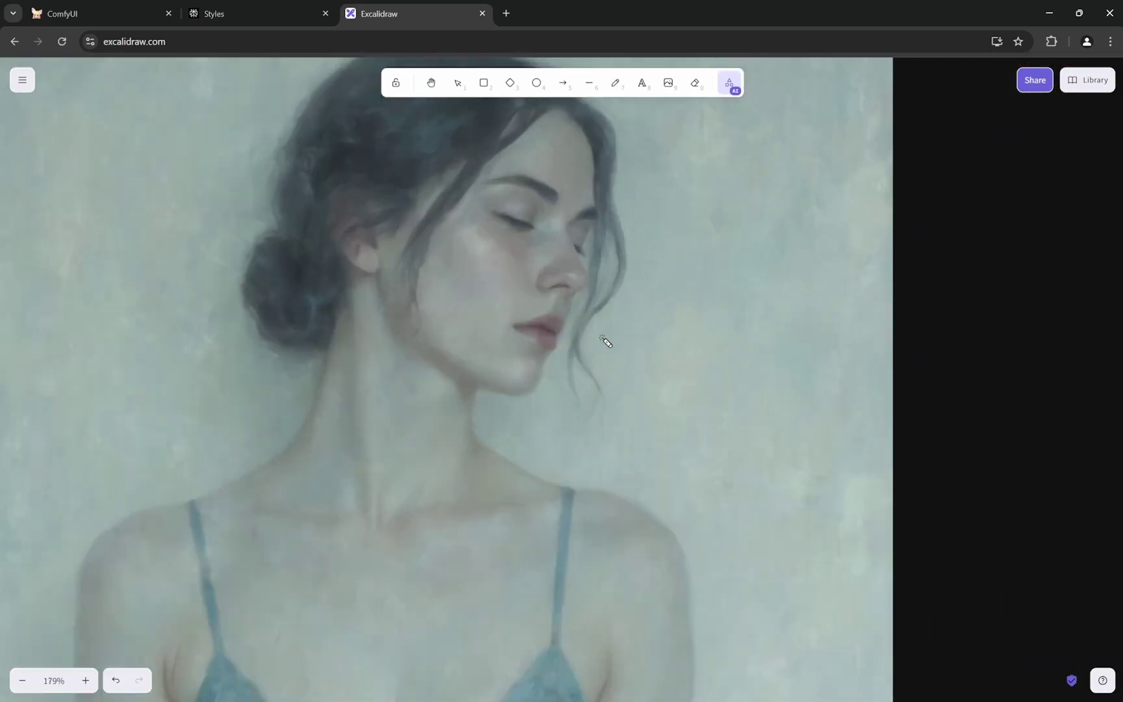
scroll(553, 357, down, 6)
scroll(539, 299, down, 3)
scroll(552, 234, down, 7)
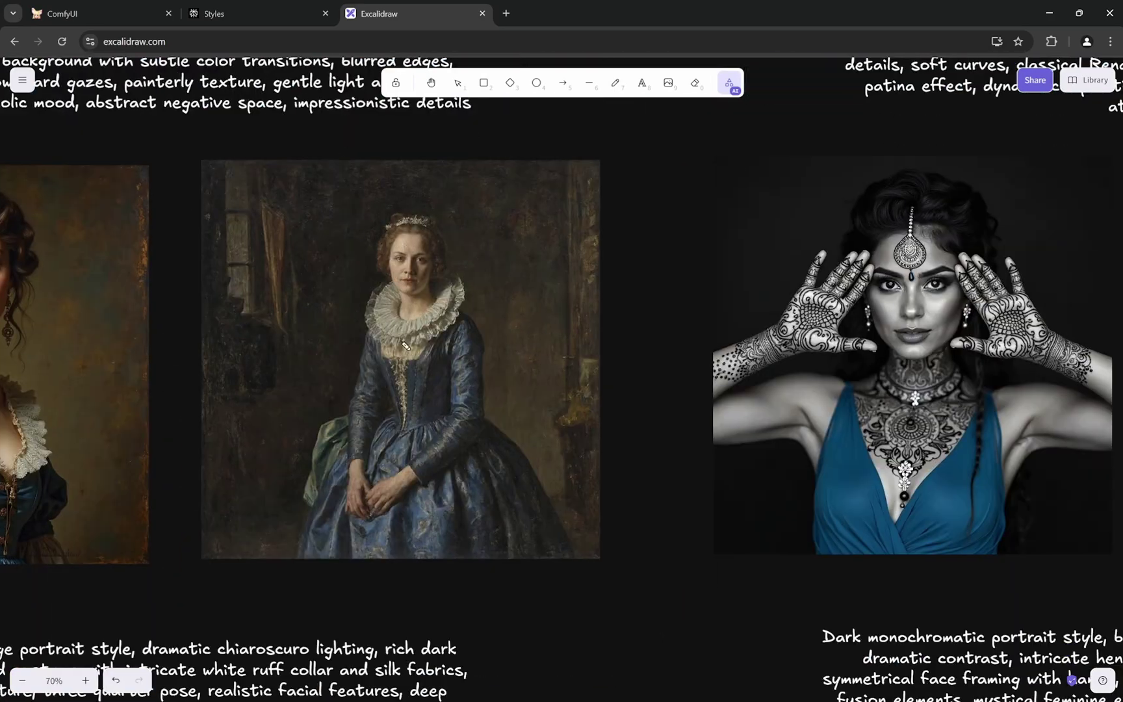
scroll(403, 390, up, 4)
scroll(536, 388, down, 5)
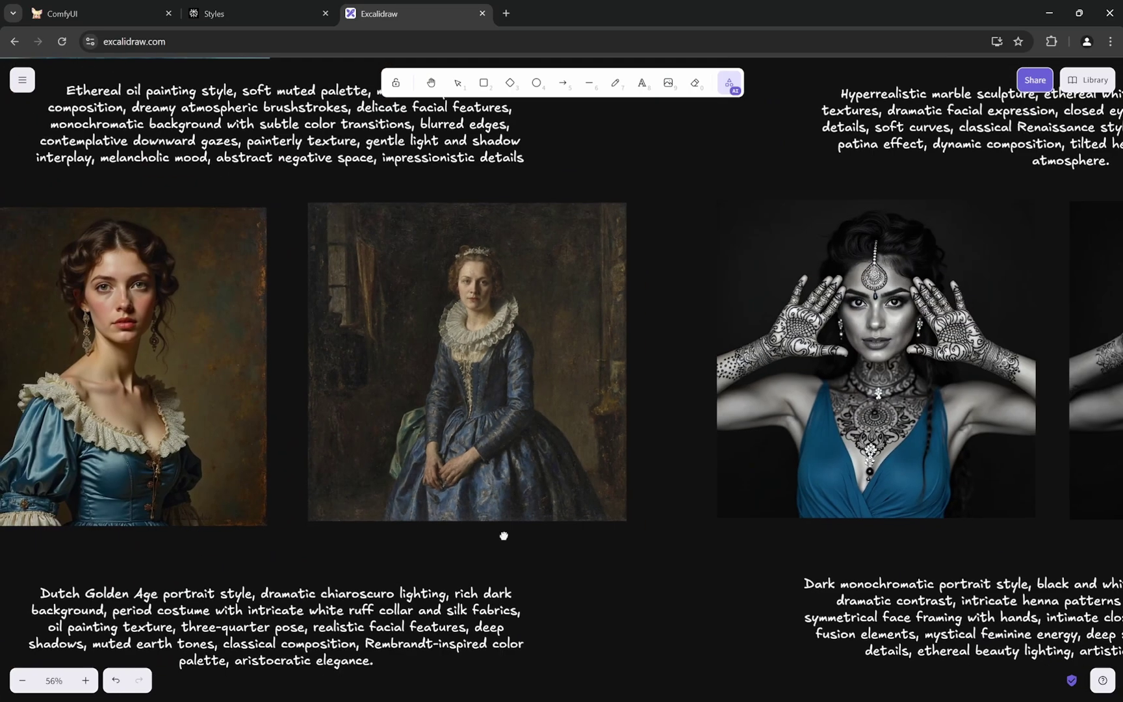
scroll(521, 546, down, 1)
scroll(520, 546, left, 1)
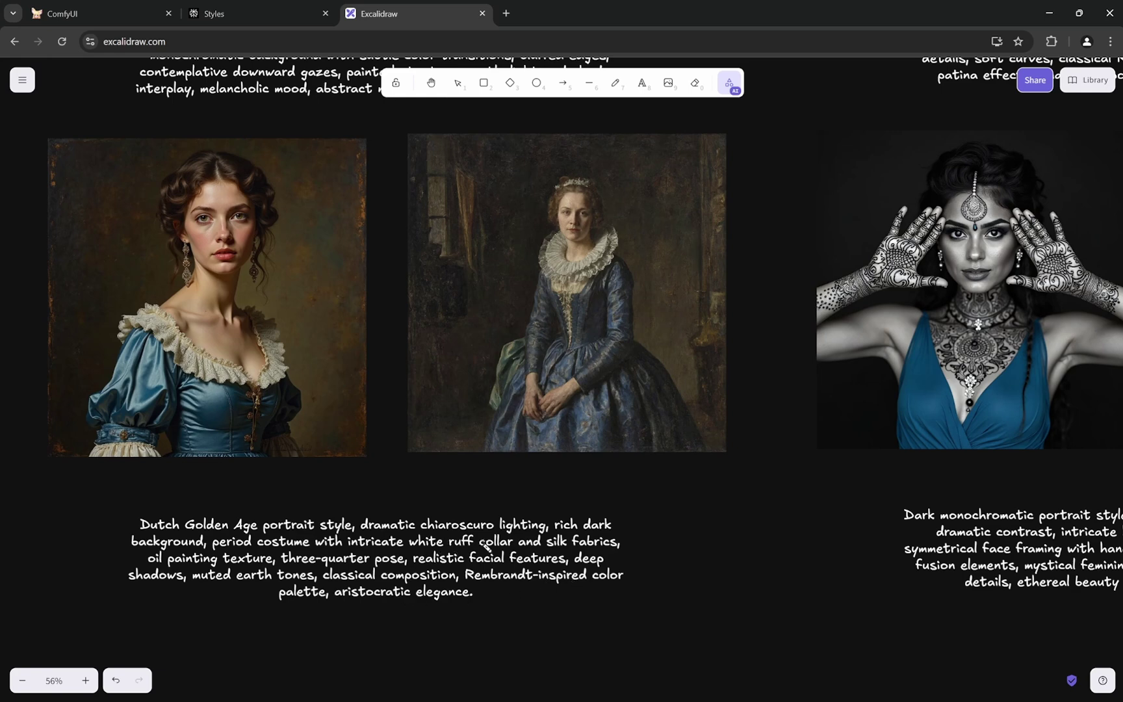
drag(272, 560, 403, 561)
drag(276, 560, 412, 573)
scroll(628, 273, up, 5)
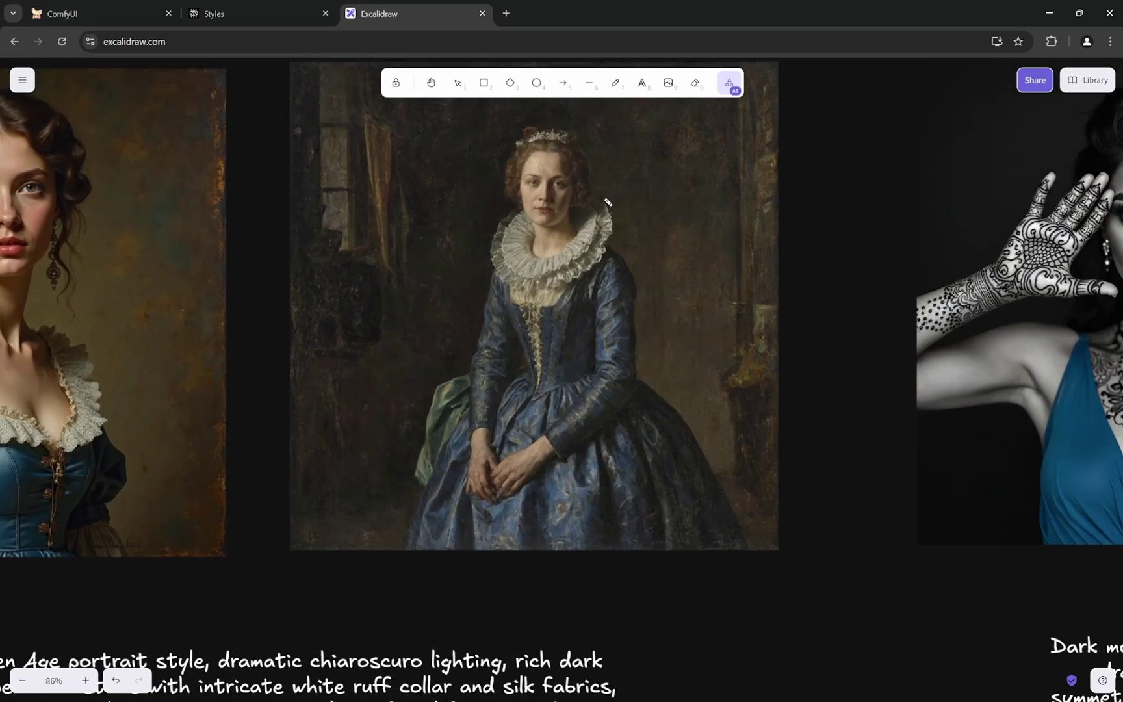
scroll(564, 309, down, 5)
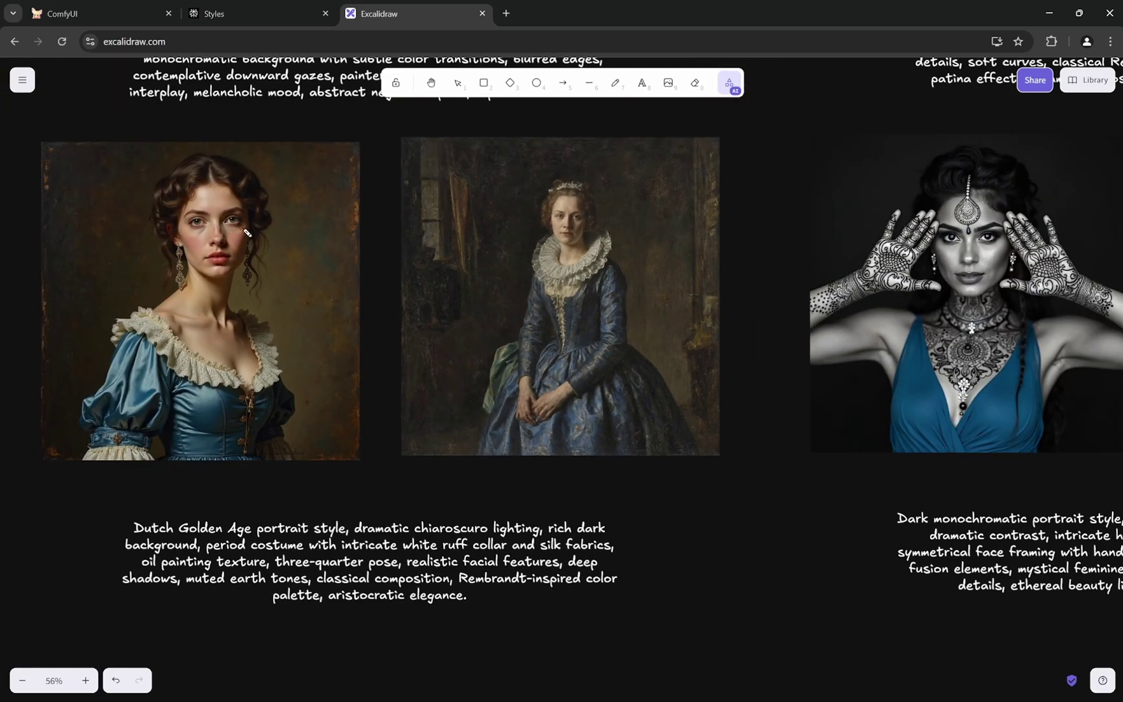
Step: Zoom in on the henna portraits and laser-point the necklace on the right portrait
scroll(548, 203, down, 10)
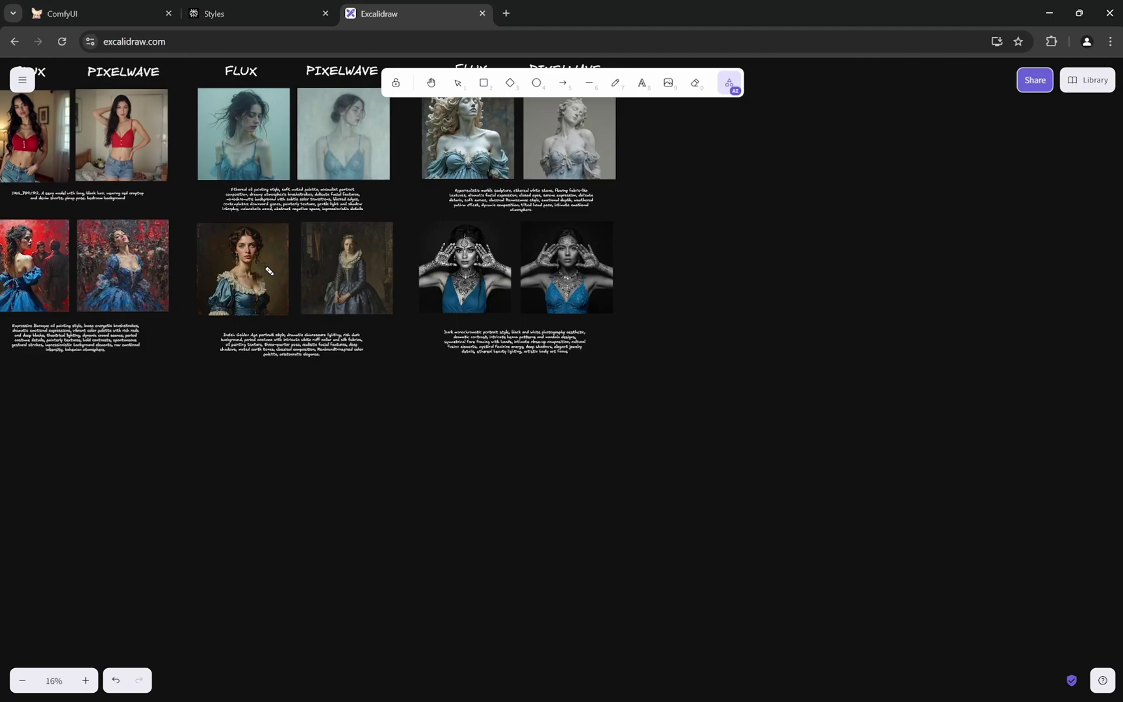
scroll(403, 234, up, 10)
scroll(659, 452, down, 3)
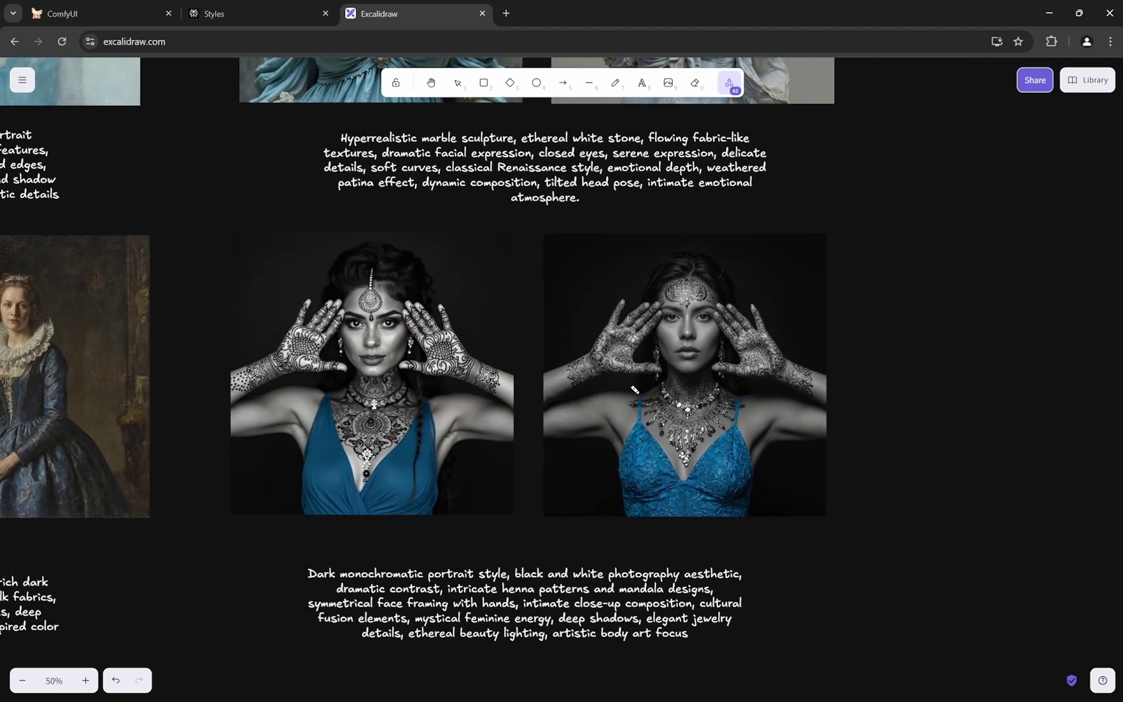
scroll(626, 394, up, 5)
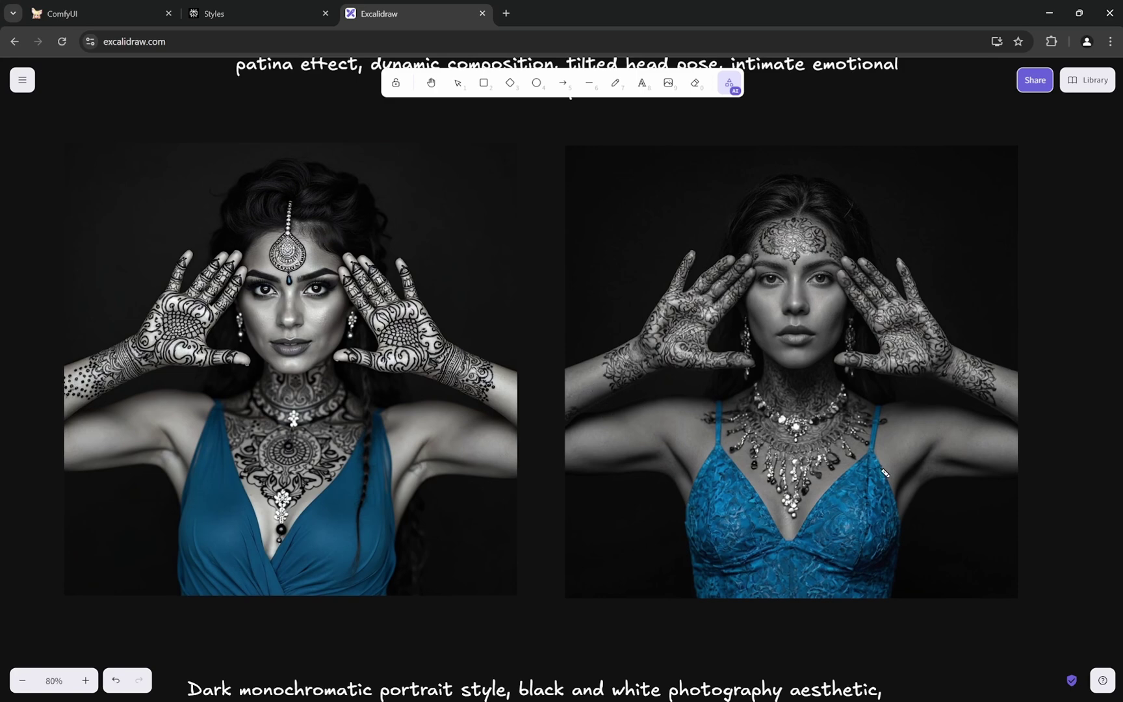
scroll(864, 455, up, 10)
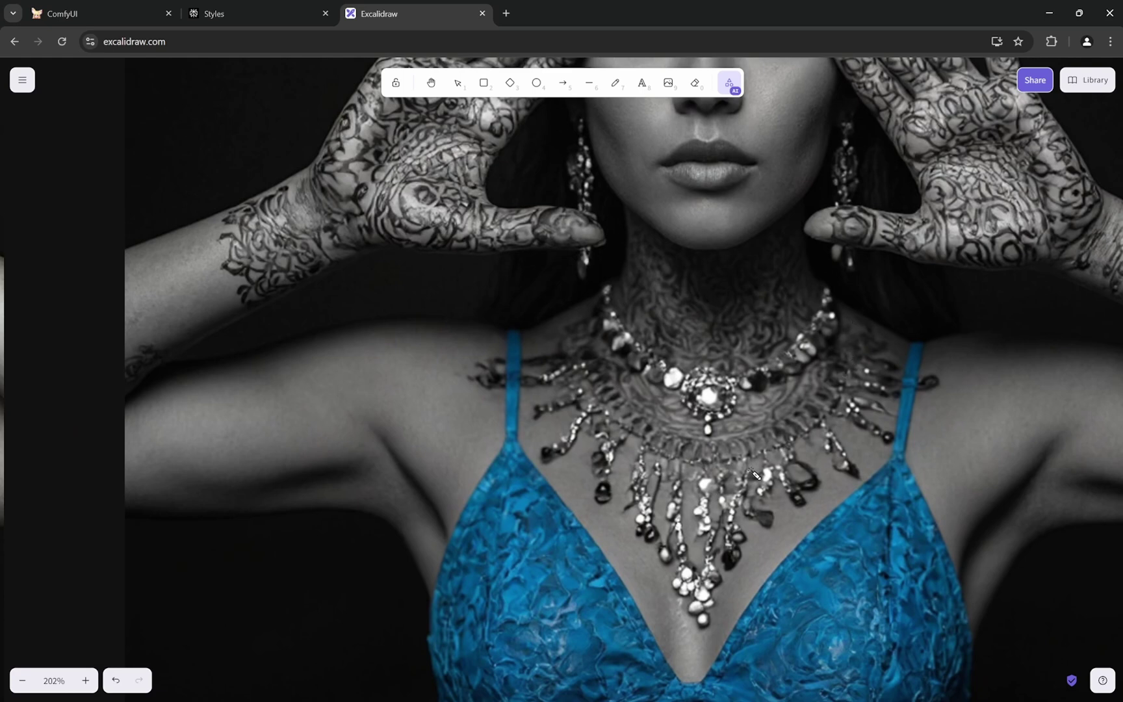
mouse_move(760, 503)
mouse_down()
mouse_move(783, 438)
mouse_move(829, 382)
mouse_move(853, 360)
mouse_move(869, 383)
mouse_up()
drag(837, 303, 875, 318)
Step: Trace the henna along the wrist, forearm and hand with the laser pointer
scroll(694, 391, down, 5)
scroll(694, 390, up, 3)
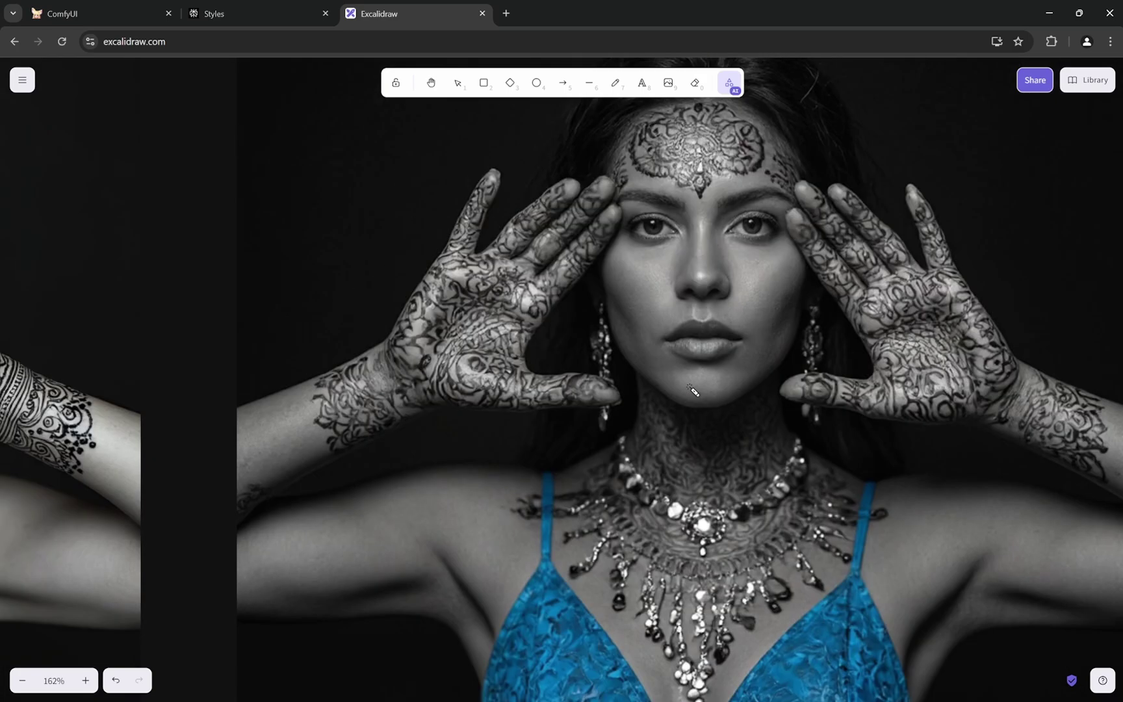
scroll(425, 381, up, 8)
scroll(426, 381, down, 2)
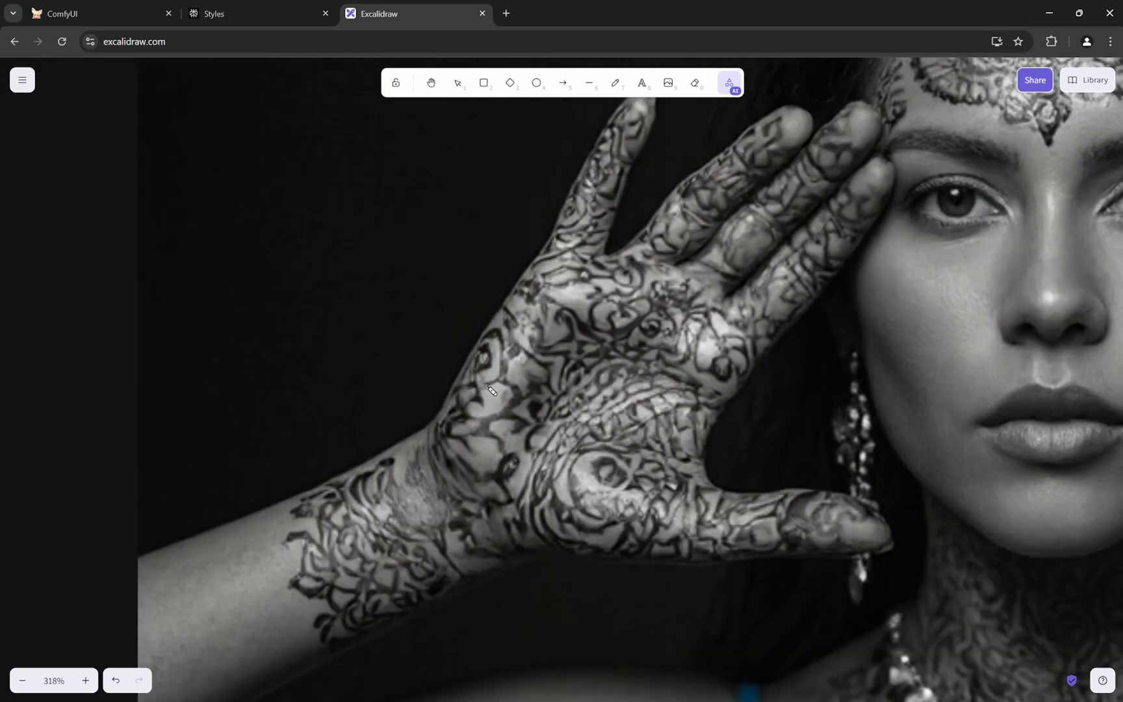
mouse_move(426, 434)
mouse_down()
mouse_move(323, 490)
mouse_move(300, 539)
mouse_move(314, 644)
mouse_move(396, 644)
mouse_move(502, 594)
mouse_move(545, 543)
mouse_move(744, 561)
mouse_move(850, 524)
mouse_move(804, 470)
mouse_move(715, 423)
mouse_move(811, 324)
mouse_move(818, 294)
mouse_up()
scroll(491, 343, down, 4)
scroll(491, 342, down, 6)
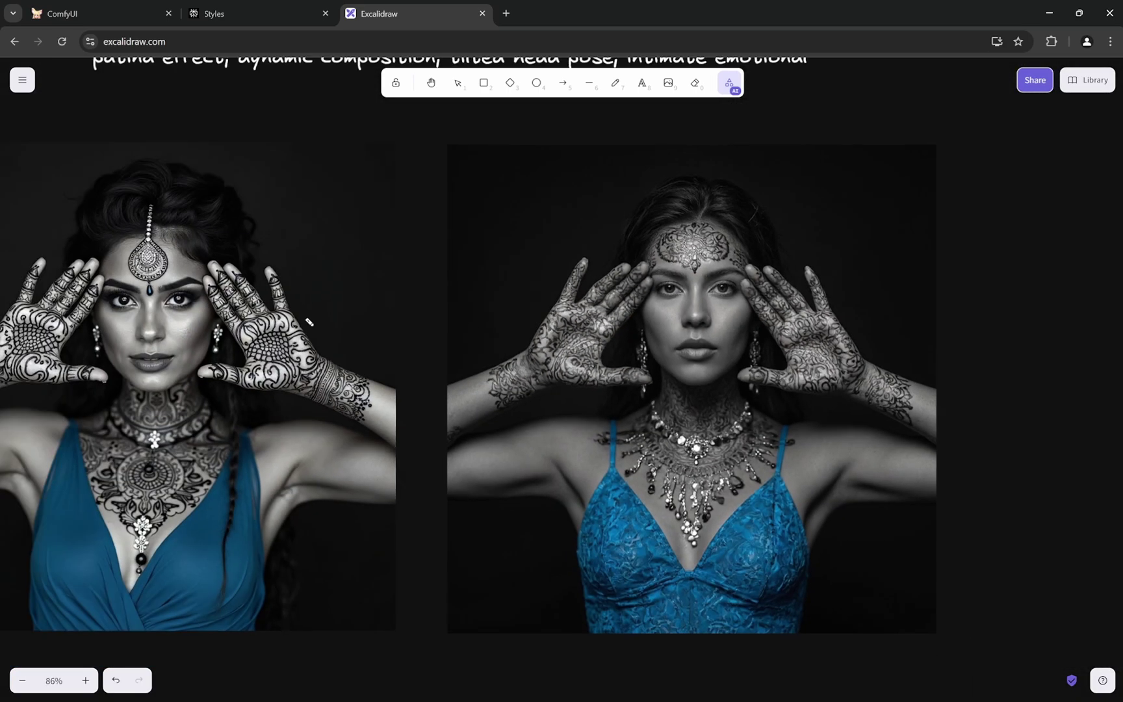
scroll(418, 333, up, 8)
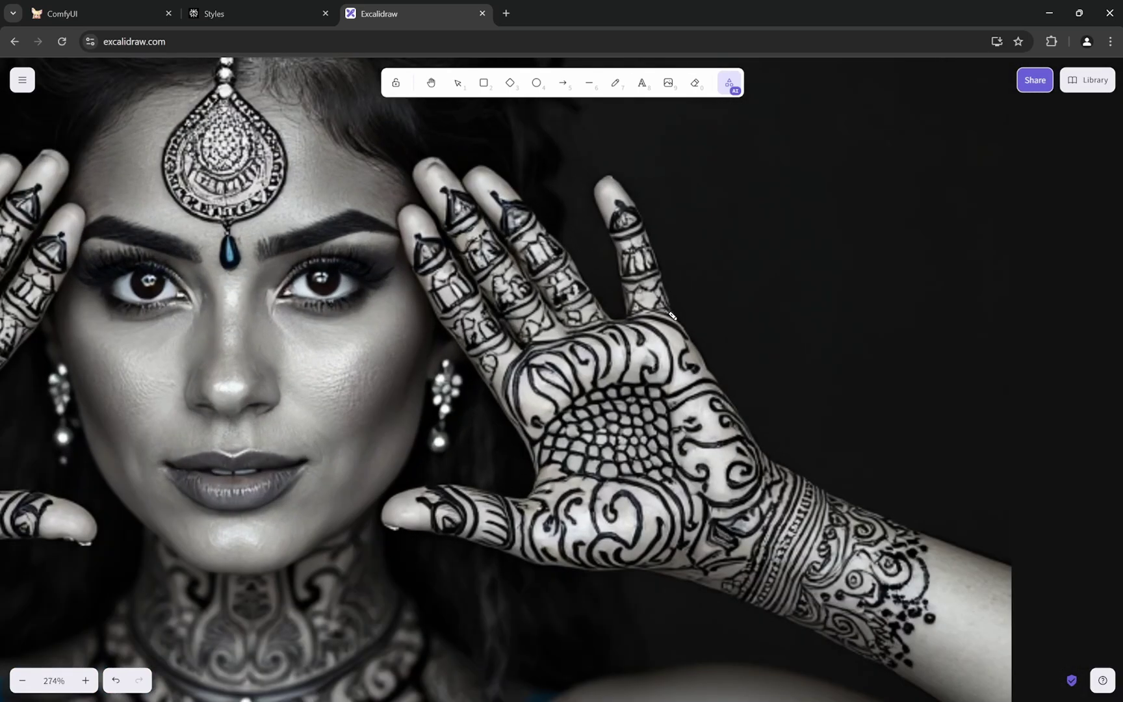
mouse_move(671, 315)
mouse_down()
mouse_move(511, 376)
mouse_move(514, 538)
mouse_move(827, 578)
mouse_move(849, 426)
mouse_up()
Step: Zoom out to show both henna portraits and the Dark monochromatic prompt
scroll(818, 384, down, 5)
scroll(803, 372, down, 6)
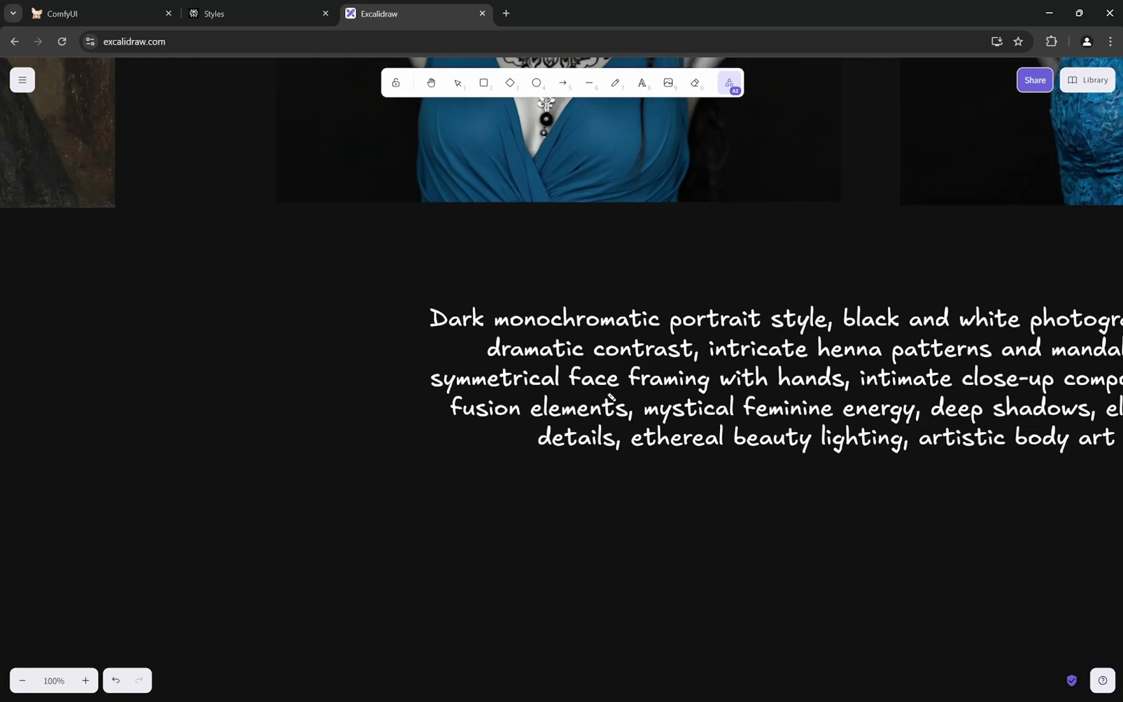
scroll(686, 360, down, 2)
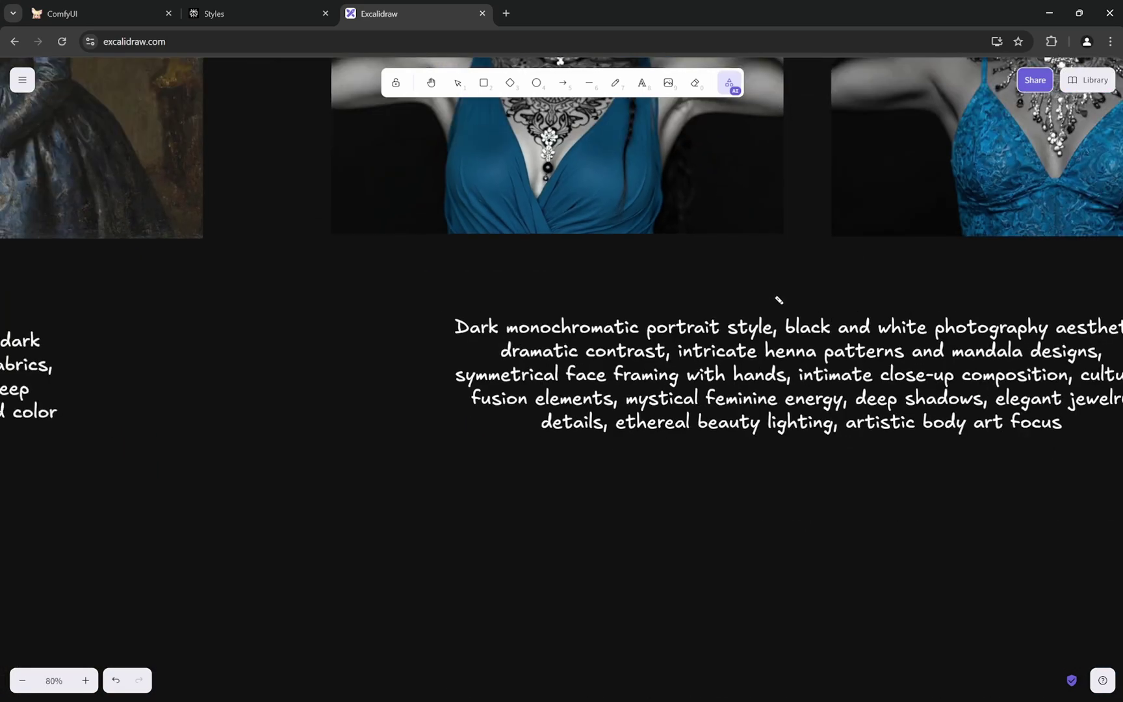
drag(762, 291, 560, 412)
scroll(830, 527, up, 2)
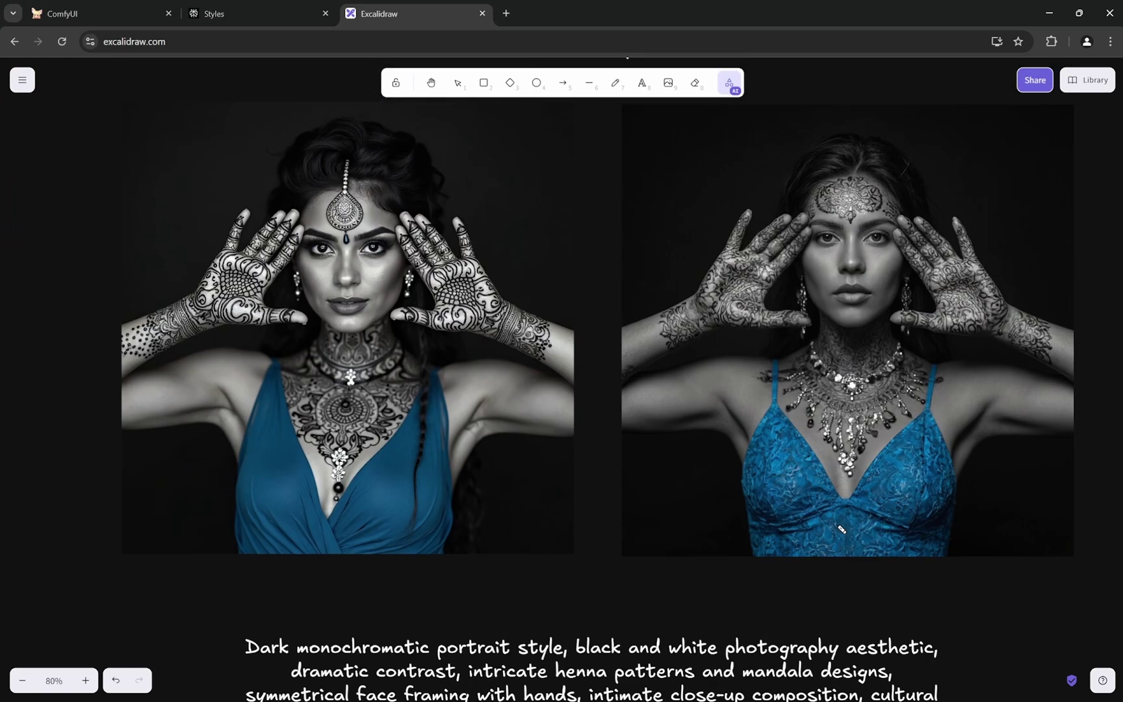
scroll(842, 531, down, 1)
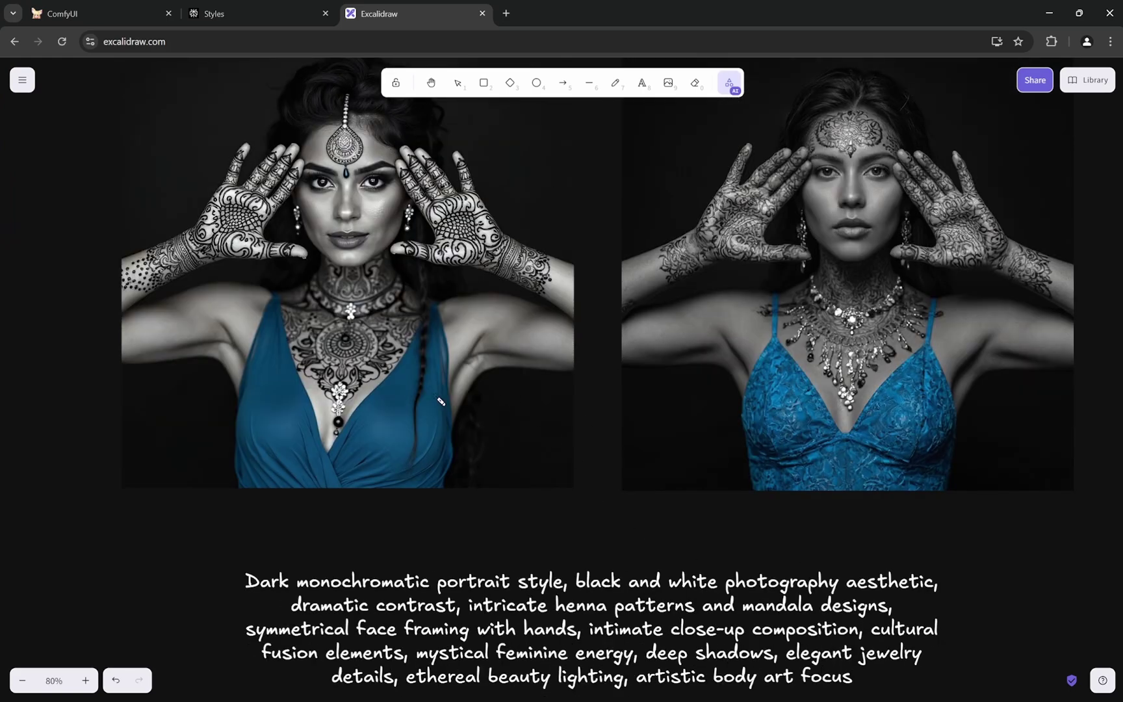
scroll(350, 403, up, 1)
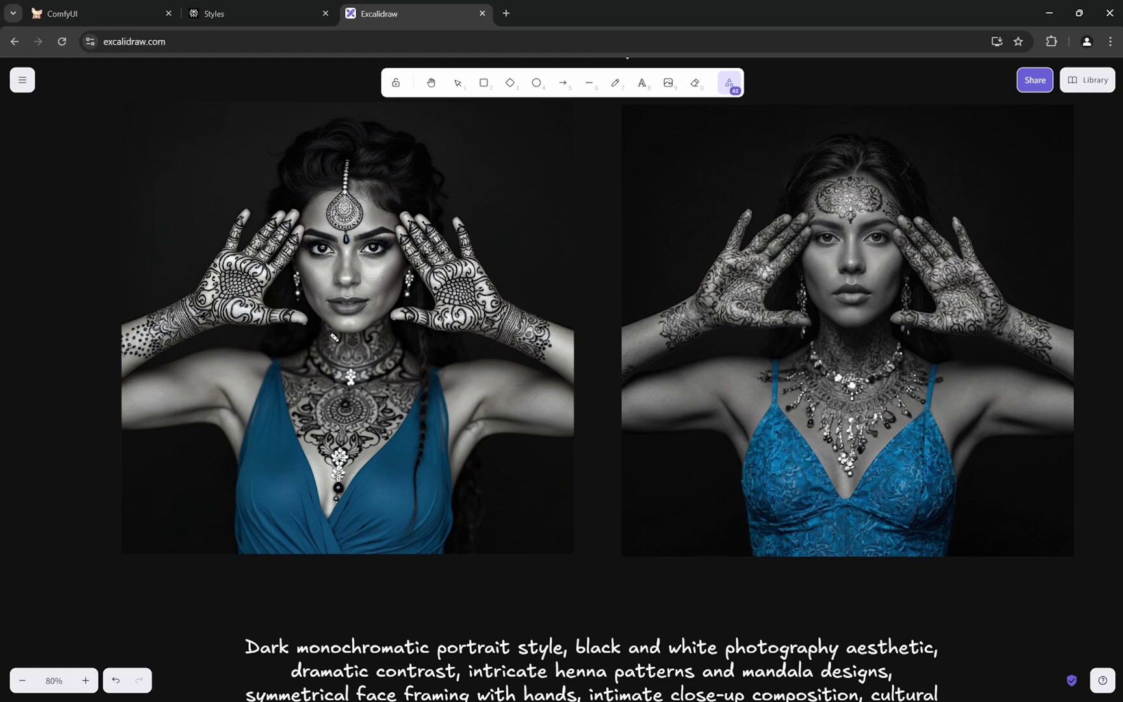
scroll(366, 407, up, 15)
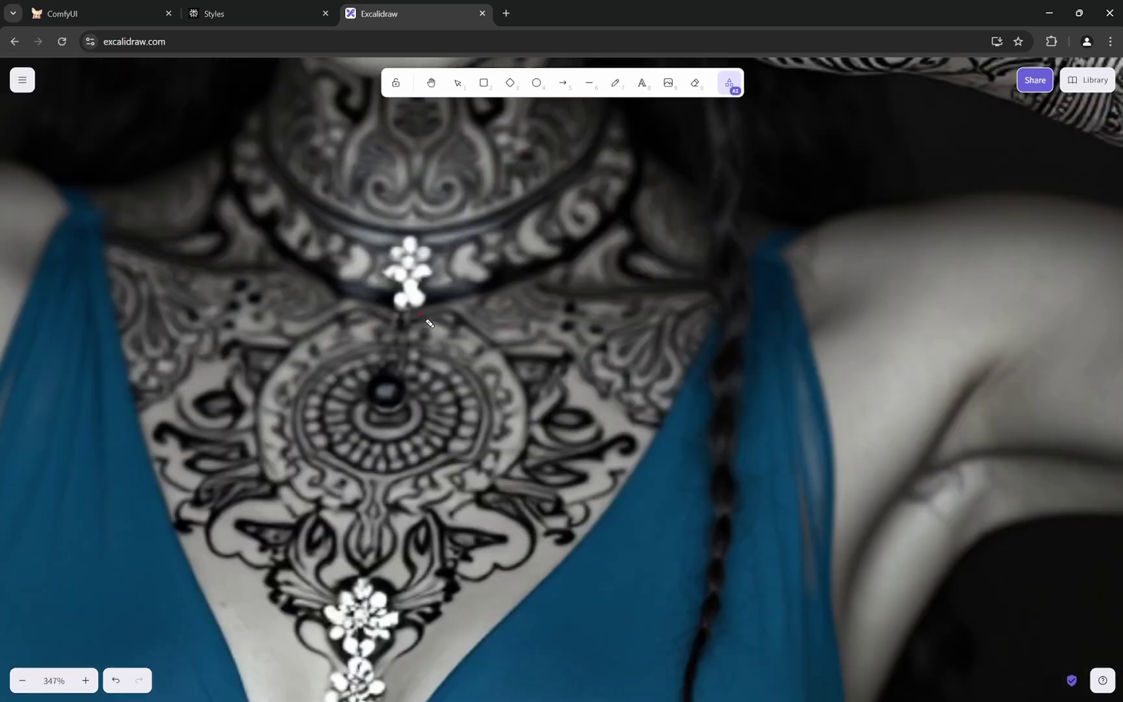
mouse_move(414, 314)
mouse_down()
mouse_move(238, 507)
mouse_move(576, 489)
mouse_move(552, 289)
mouse_move(349, 284)
mouse_up()
scroll(382, 324, down, 15)
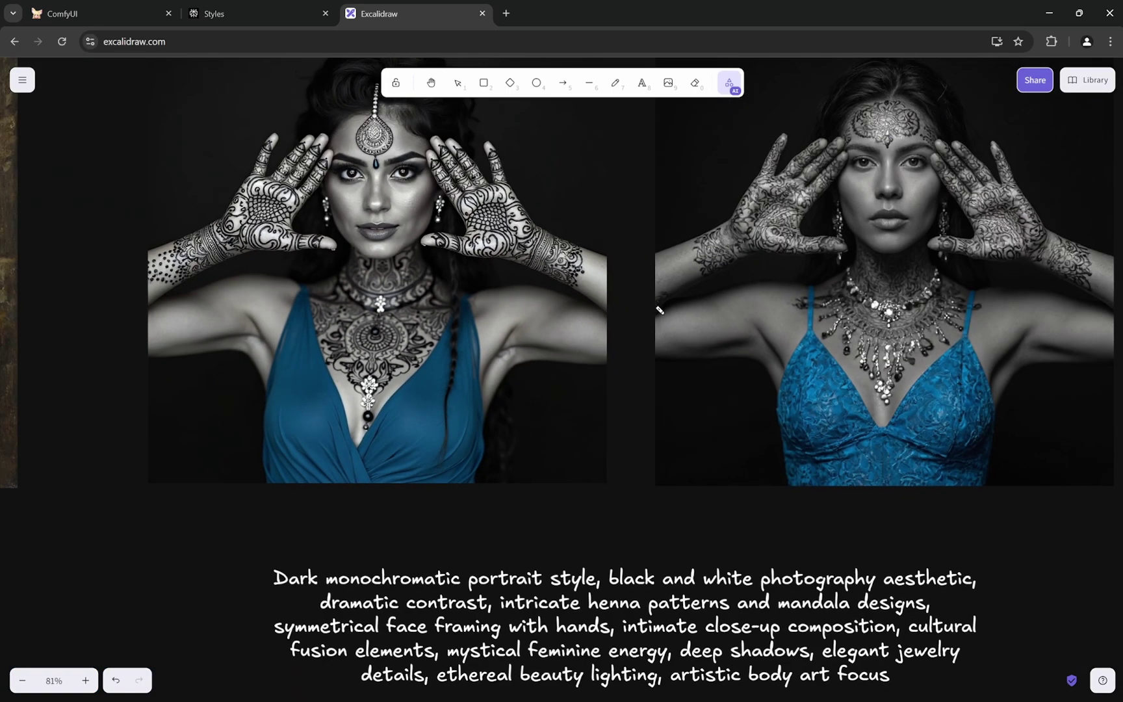
drag(549, 253, 528, 371)
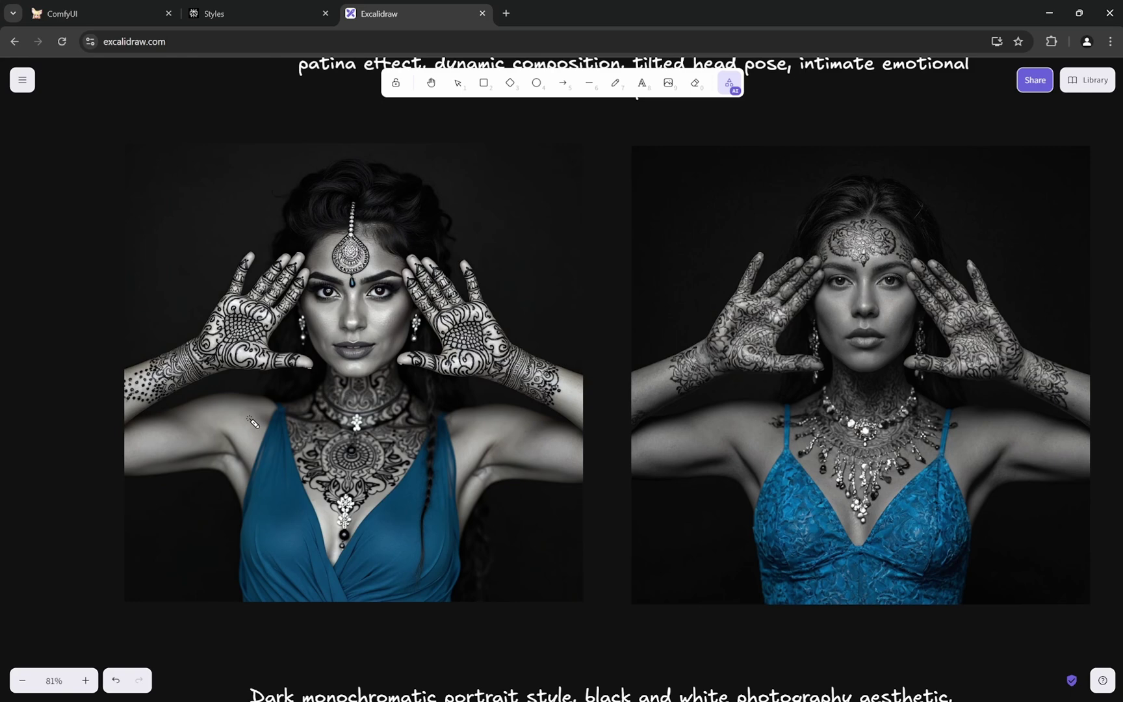
scroll(872, 376, right, 3)
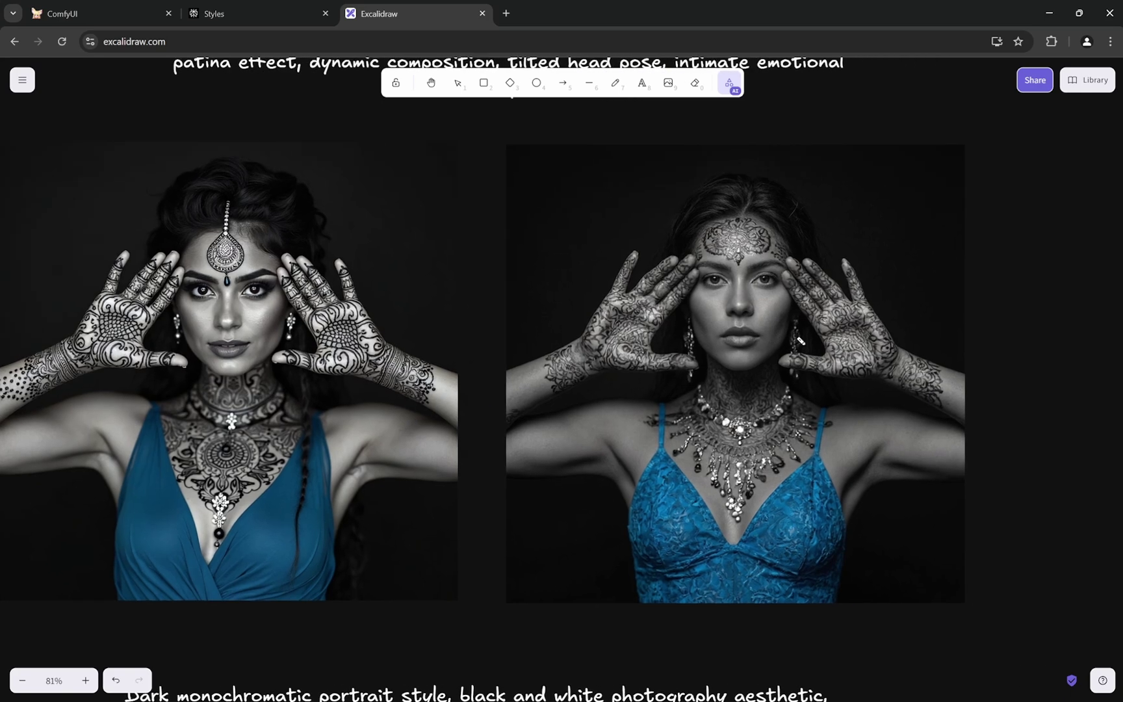
scroll(258, 294, up, 10)
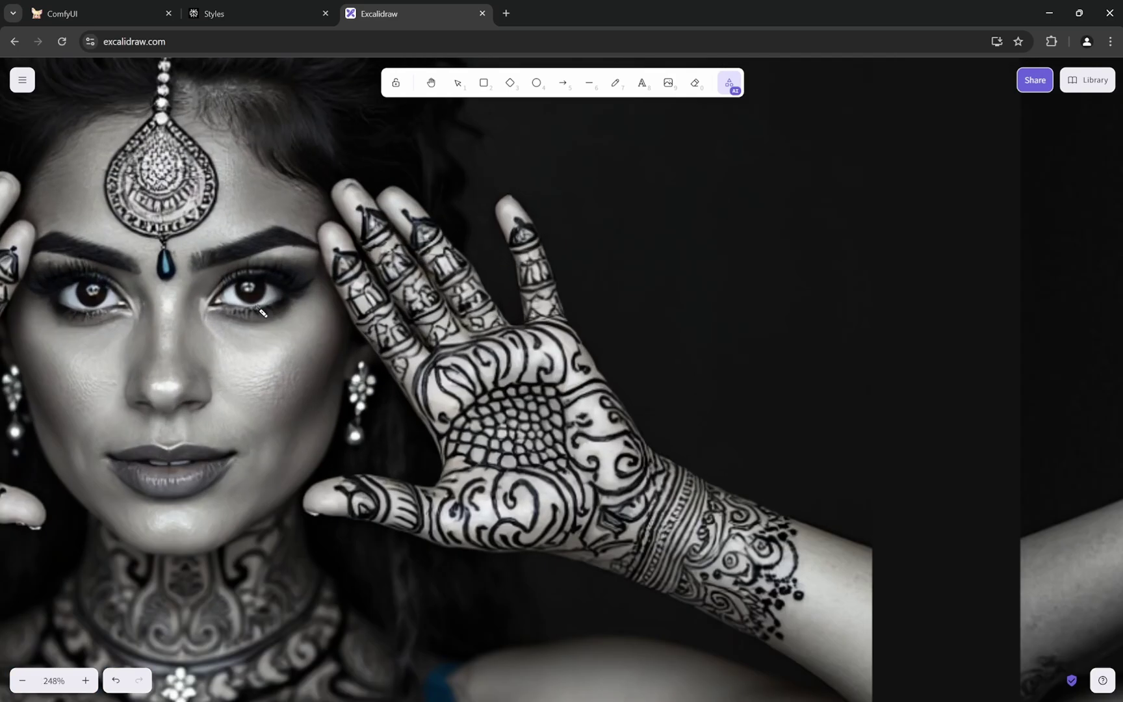
scroll(412, 358, down, 5)
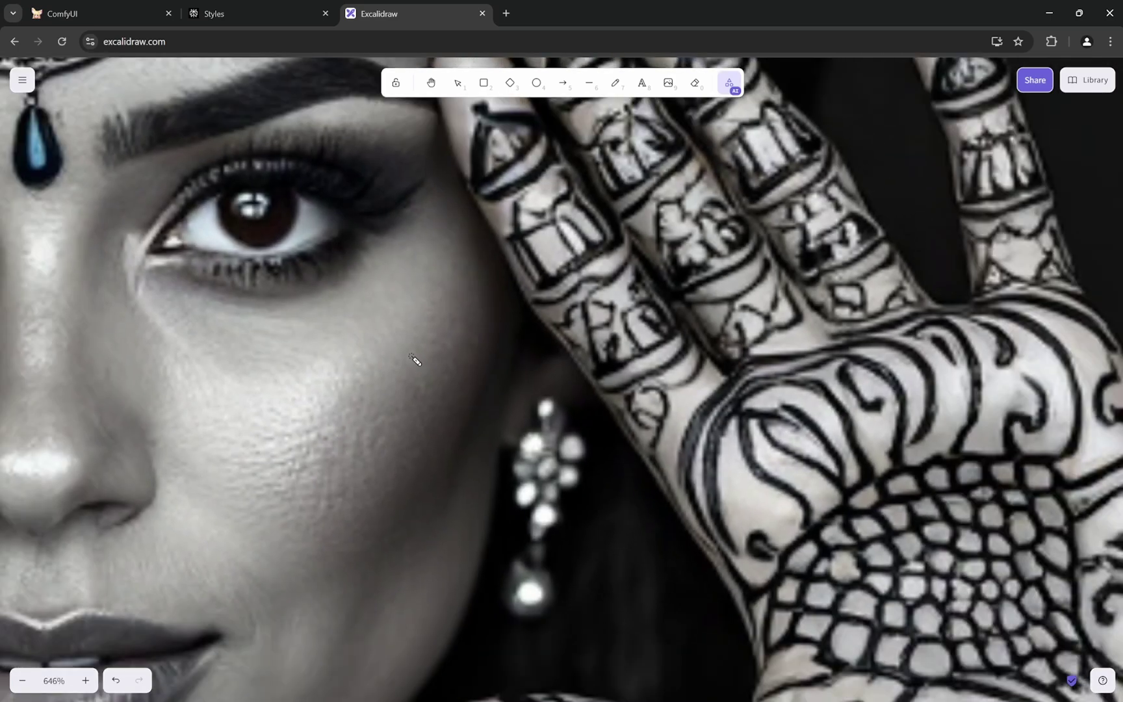
mouse_move(74, 287)
mouse_down()
mouse_move(73, 387)
mouse_move(99, 424)
mouse_move(223, 518)
mouse_move(337, 521)
mouse_move(410, 492)
mouse_move(430, 445)
mouse_move(434, 340)
mouse_move(271, 345)
mouse_move(123, 298)
mouse_move(198, 330)
mouse_move(396, 345)
mouse_move(423, 466)
mouse_move(362, 514)
mouse_move(251, 510)
mouse_up()
scroll(173, 491, down, 10)
drag(764, 446, 631, 443)
scroll(631, 442, up, 8)
scroll(627, 365, down, 1)
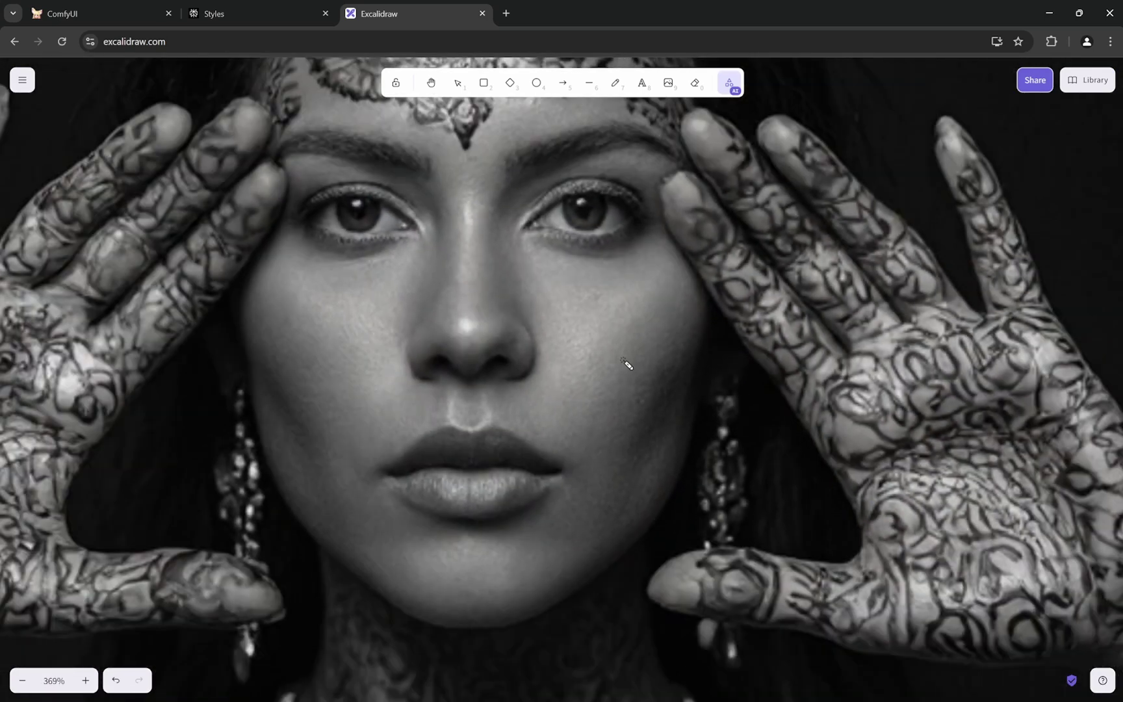
mouse_move(619, 297)
mouse_down()
mouse_move(480, 293)
mouse_move(495, 375)
mouse_move(628, 387)
mouse_up()
scroll(627, 384, up, 2)
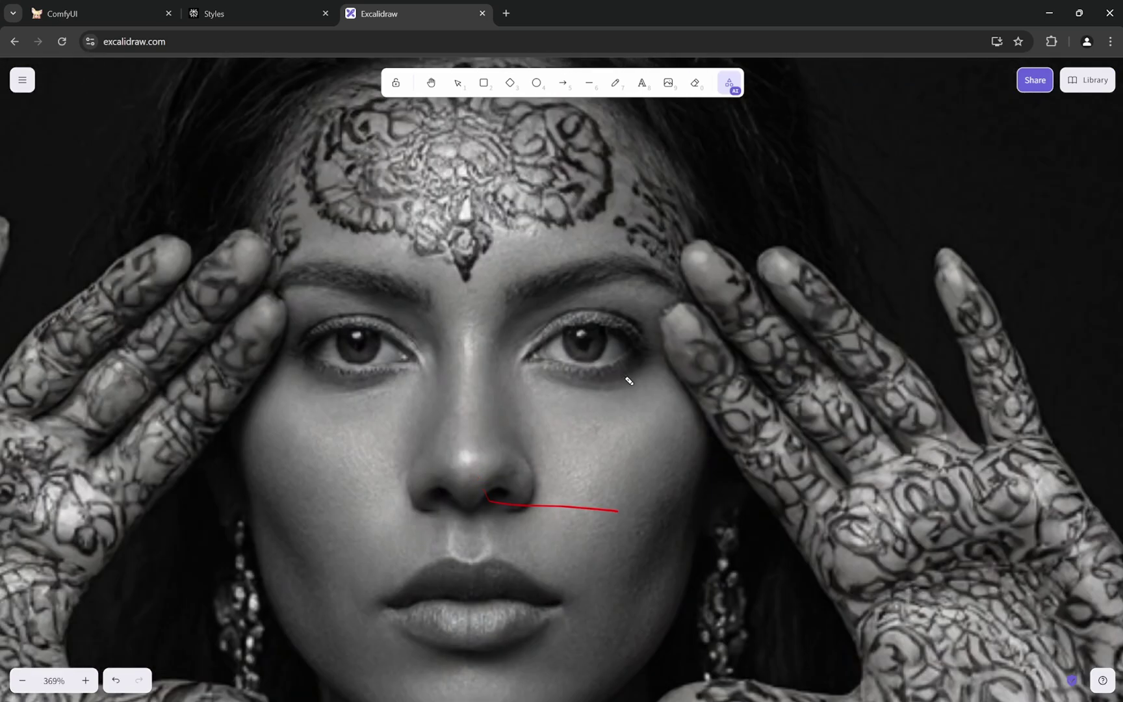
scroll(610, 244, down, 10)
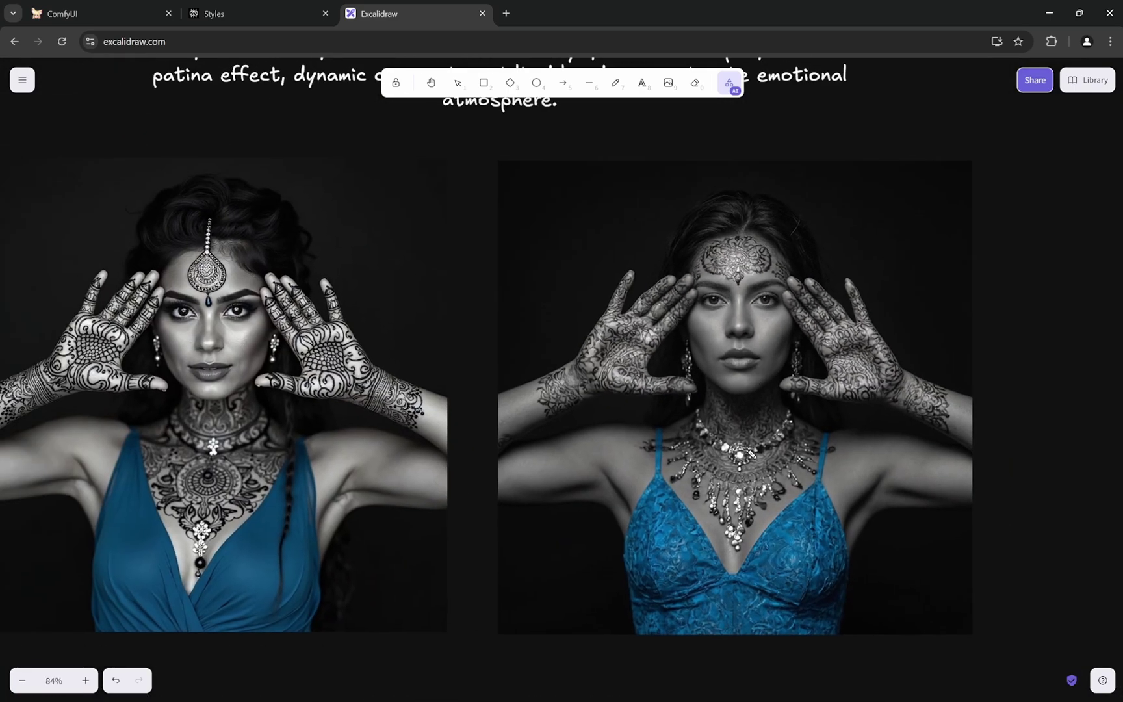
Step: Bring the marble-statue pair into view and laser-point the opening words of its prompt
scroll(767, 458, up, 10)
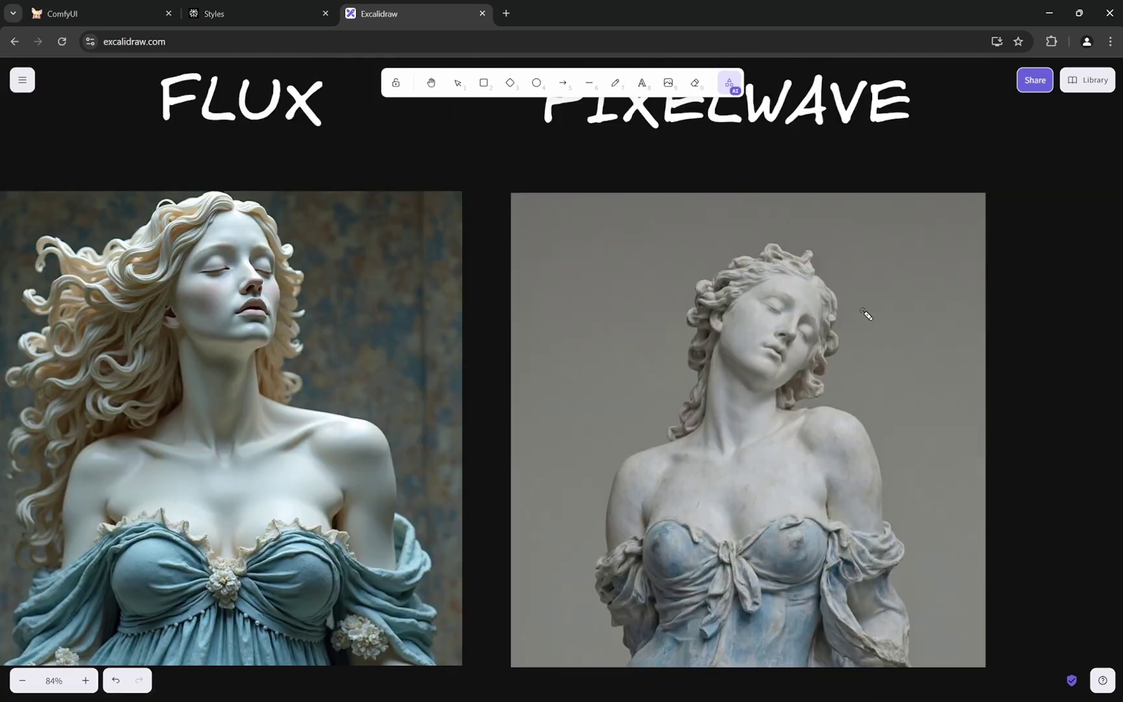
scroll(866, 314, down, 5)
scroll(721, 345, up, 5)
scroll(720, 346, right, 5)
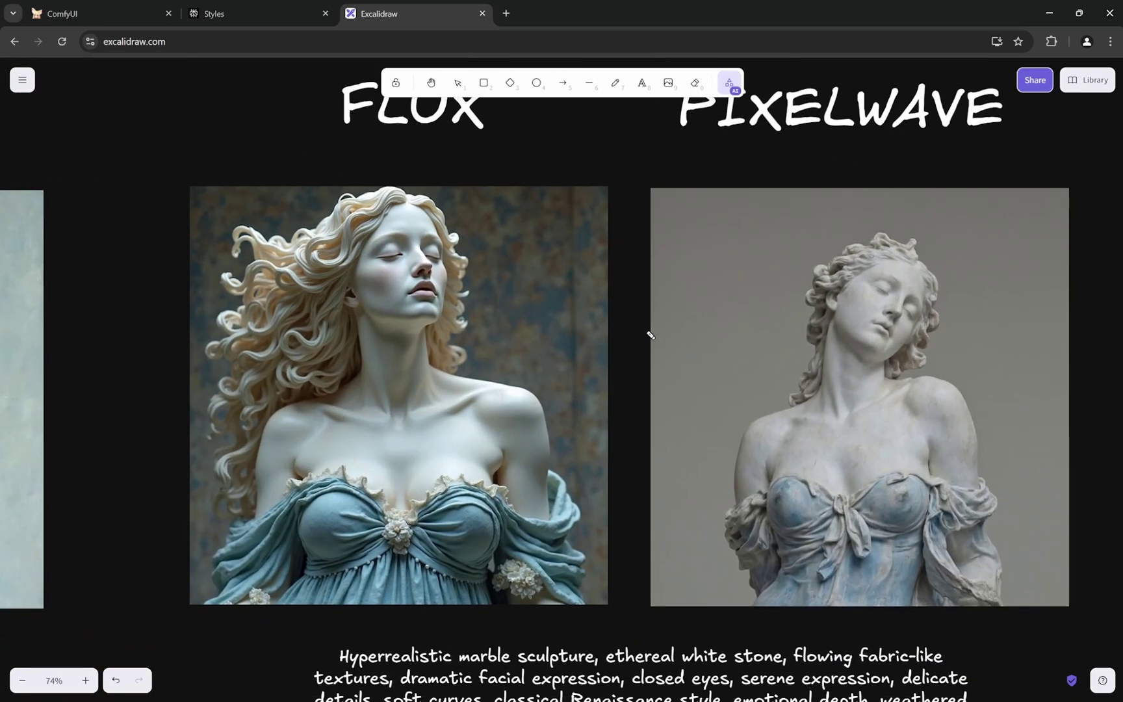
scroll(652, 364, down, 2)
scroll(653, 398, up, 2)
scroll(618, 411, down, 1)
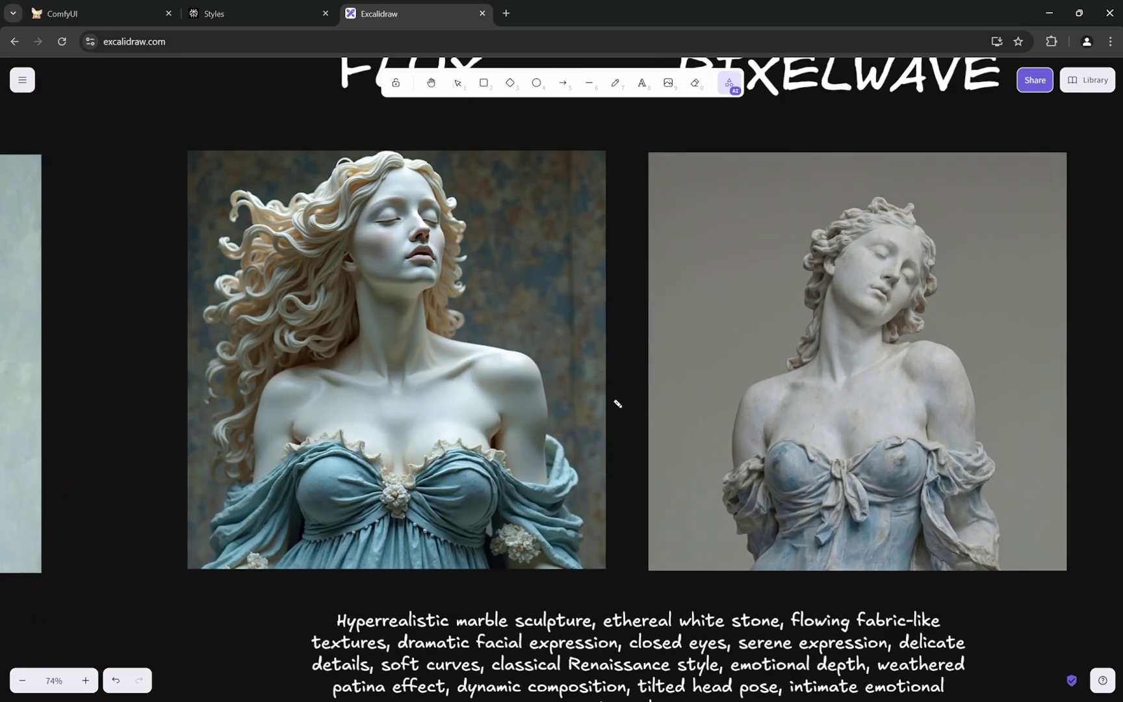
scroll(648, 511, down, 1)
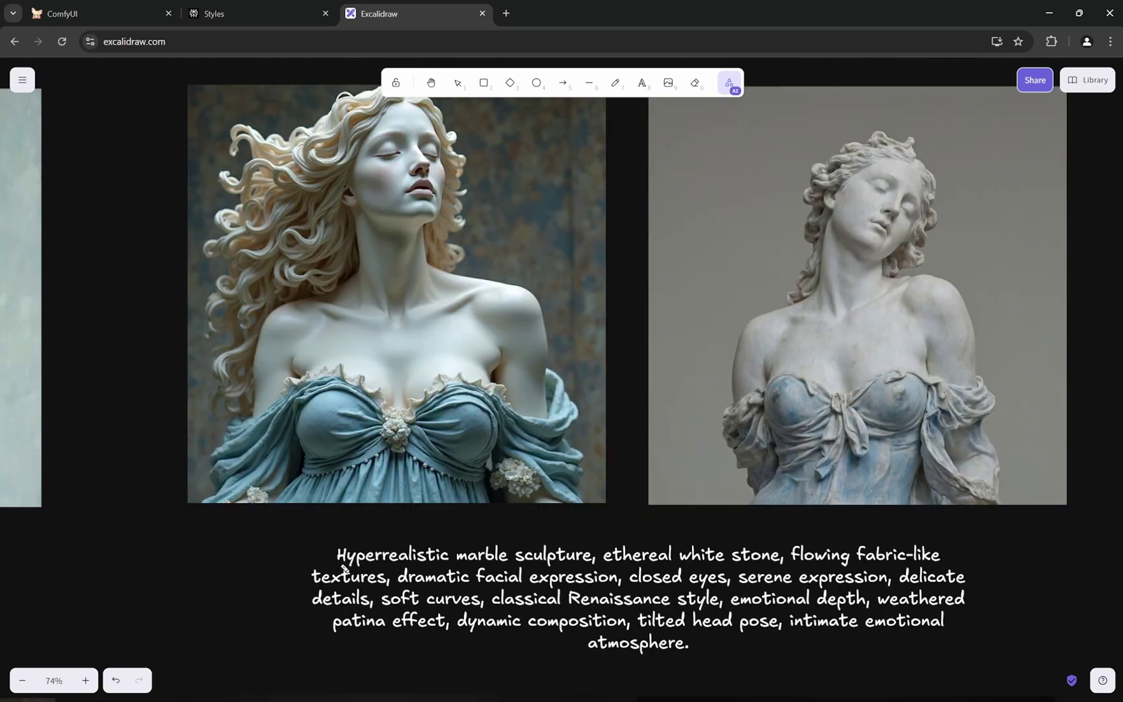
mouse_move(345, 568)
mouse_down()
mouse_move(634, 576)
mouse_move(884, 561)
mouse_move(962, 572)
mouse_up()
Step: Compare the FLUX statue's face edge and neck with the PixelWave statue's head
scroll(561, 459, up, 2)
scroll(560, 458, down, 1)
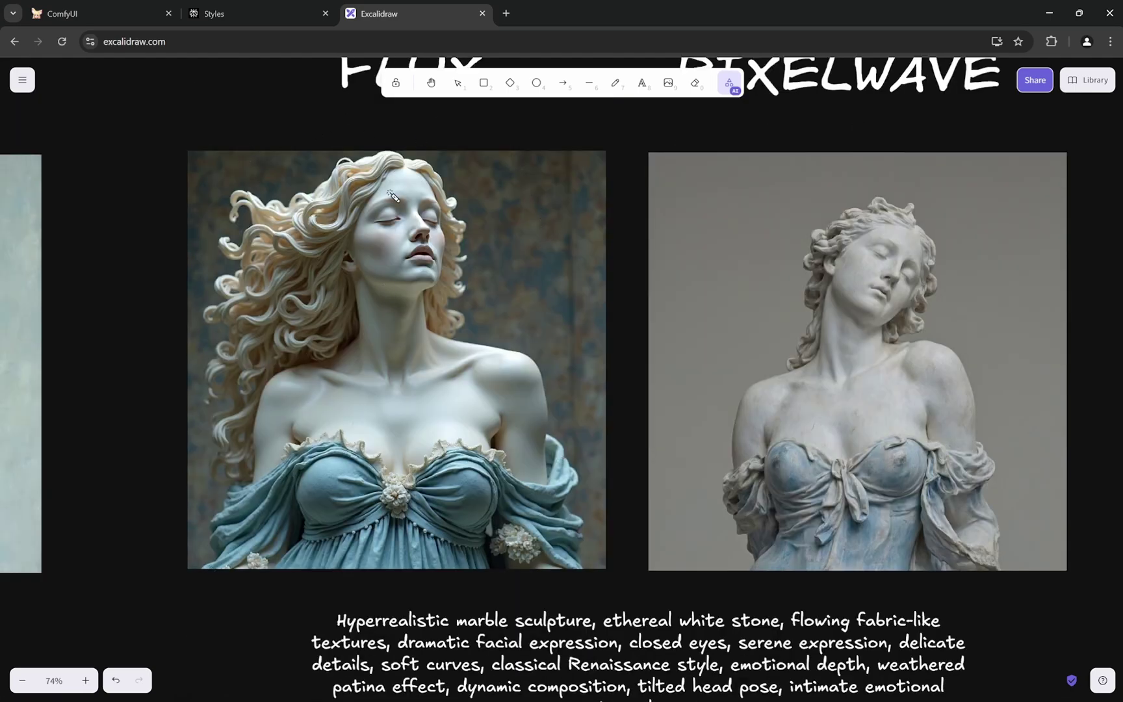
ctrl+scroll(384, 212, up, 5)
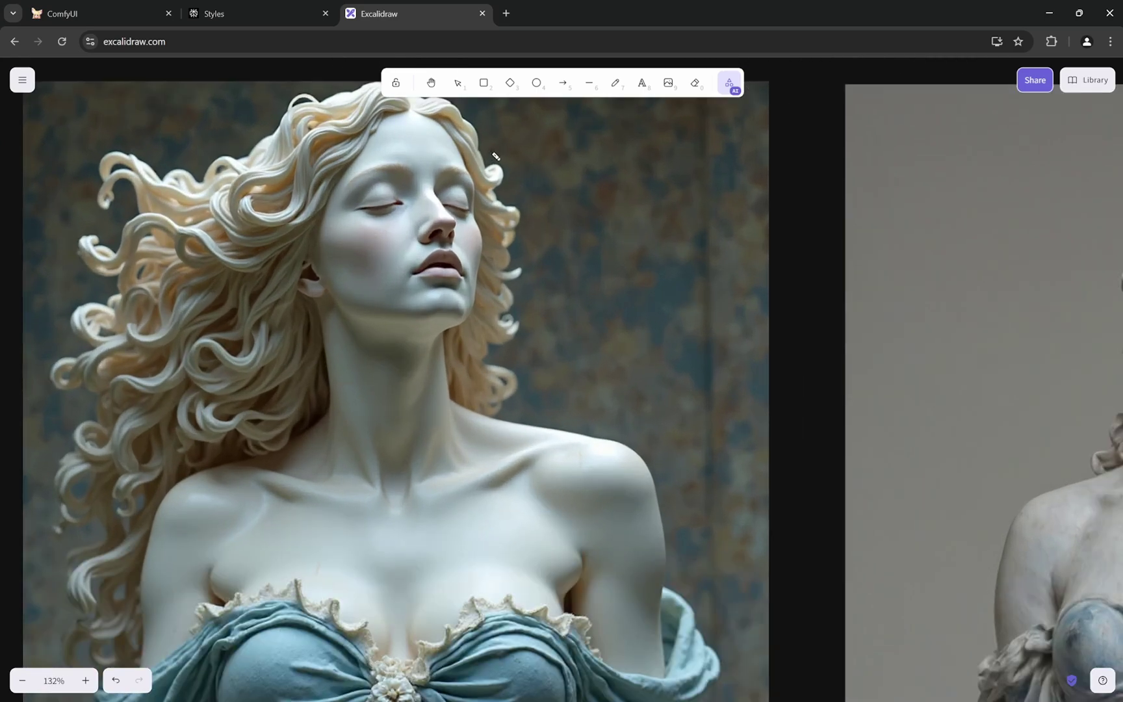
mouse_move(496, 156)
mouse_down()
mouse_move(499, 337)
mouse_move(315, 348)
mouse_move(227, 328)
mouse_up()
ctrl+scroll(186, 221, down, 6)
ctrl+scroll(921, 288, up, 4)
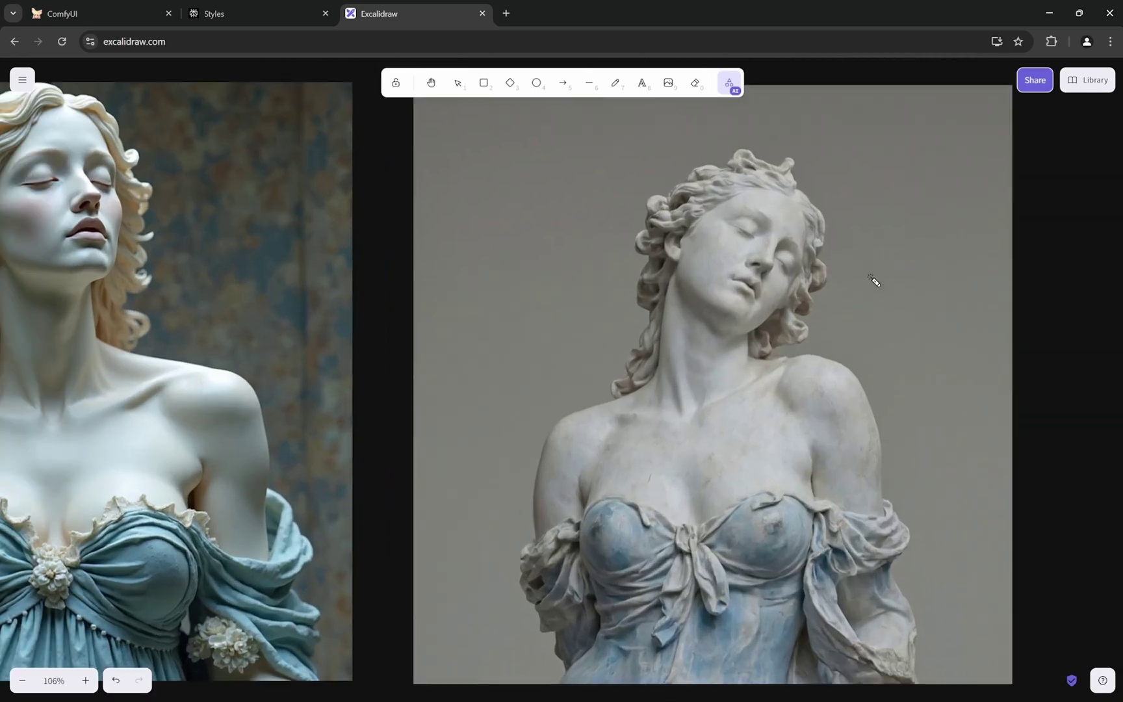
ctrl+scroll(864, 279, down, 4)
ctrl+scroll(804, 251, up, 1)
ctrl+scroll(805, 251, down, 1)
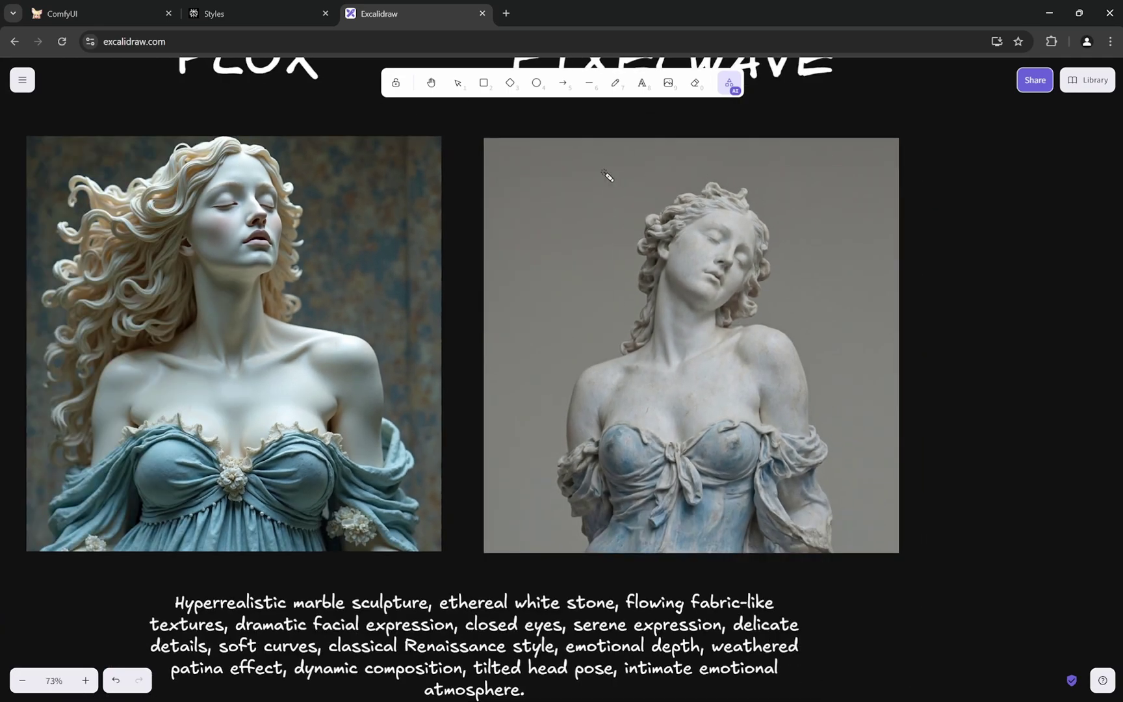
ctrl+scroll(790, 214, up, 2)
mouse_move(800, 185)
mouse_down()
mouse_move(526, 197)
mouse_move(499, 386)
mouse_move(508, 613)
mouse_move(806, 620)
mouse_move(842, 609)
mouse_move(861, 399)
mouse_move(828, 221)
mouse_up()
mouse_move(611, 168)
mouse_down()
mouse_move(572, 366)
mouse_move(842, 355)
mouse_move(834, 206)
mouse_move(631, 156)
mouse_up()
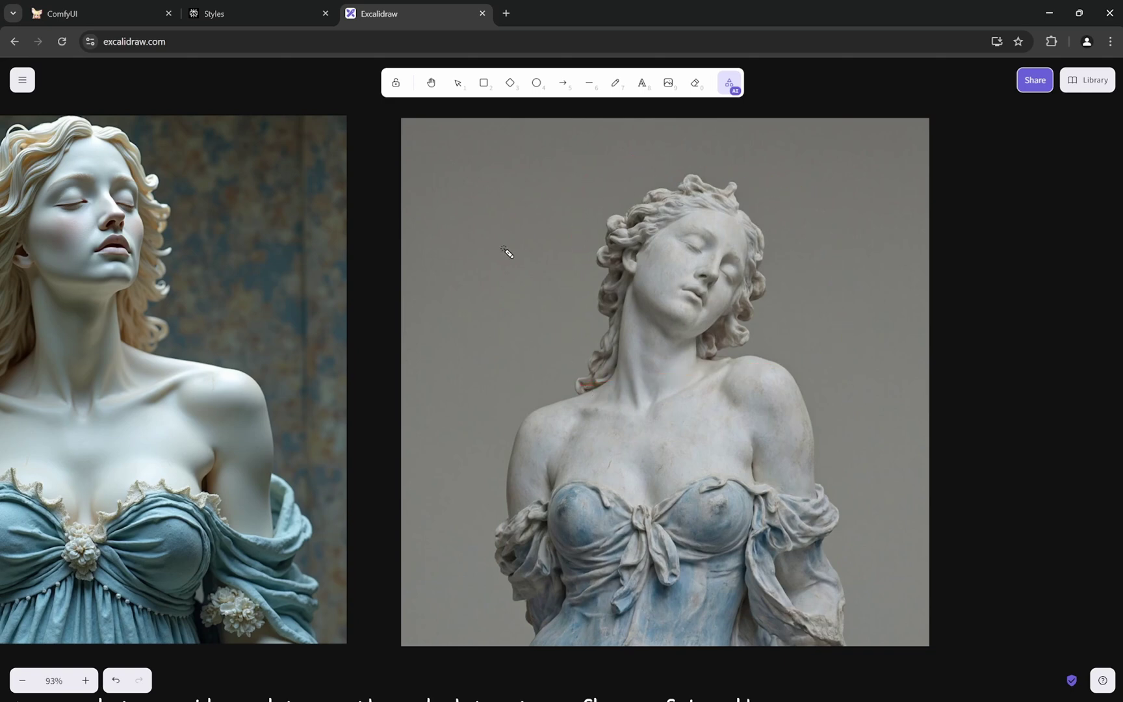
Step: Trace the FLUX statue's upper area and shoulders, then the PixelWave statue's head top
drag(243, 254, 609, 254)
scroll(546, 202, up, 2)
mouse_move(527, 184)
mouse_down()
mouse_move(332, 192)
mouse_move(260, 204)
mouse_move(226, 271)
mouse_up()
mouse_move(221, 463)
mouse_down()
mouse_move(650, 461)
mouse_move(668, 341)
mouse_up()
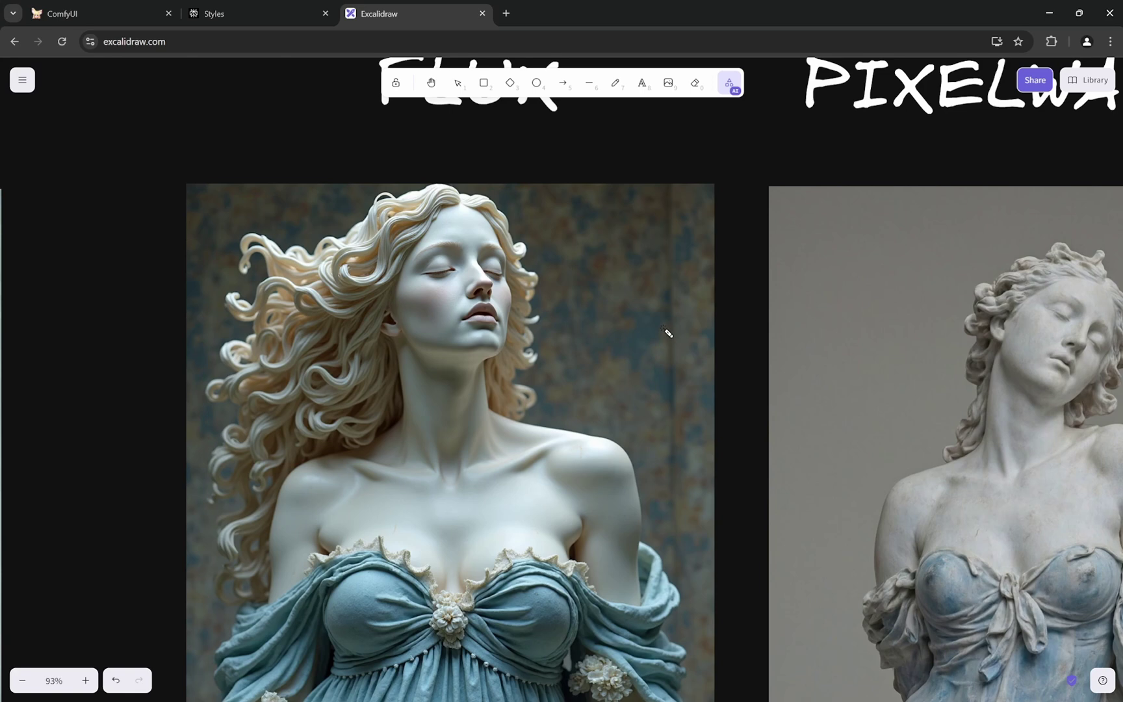
scroll(444, 293, right, 5)
mouse_move(894, 190)
mouse_down()
mouse_move(780, 191)
mouse_move(648, 235)
mouse_move(639, 436)
mouse_move(980, 432)
mouse_move(995, 392)
mouse_move(982, 217)
mouse_move(790, 213)
mouse_up()
Step: Zoom to 311% on the PixelWave statue's torso and trace its drapery folds
scroll(789, 234, down, 4)
scroll(882, 280, up, 8)
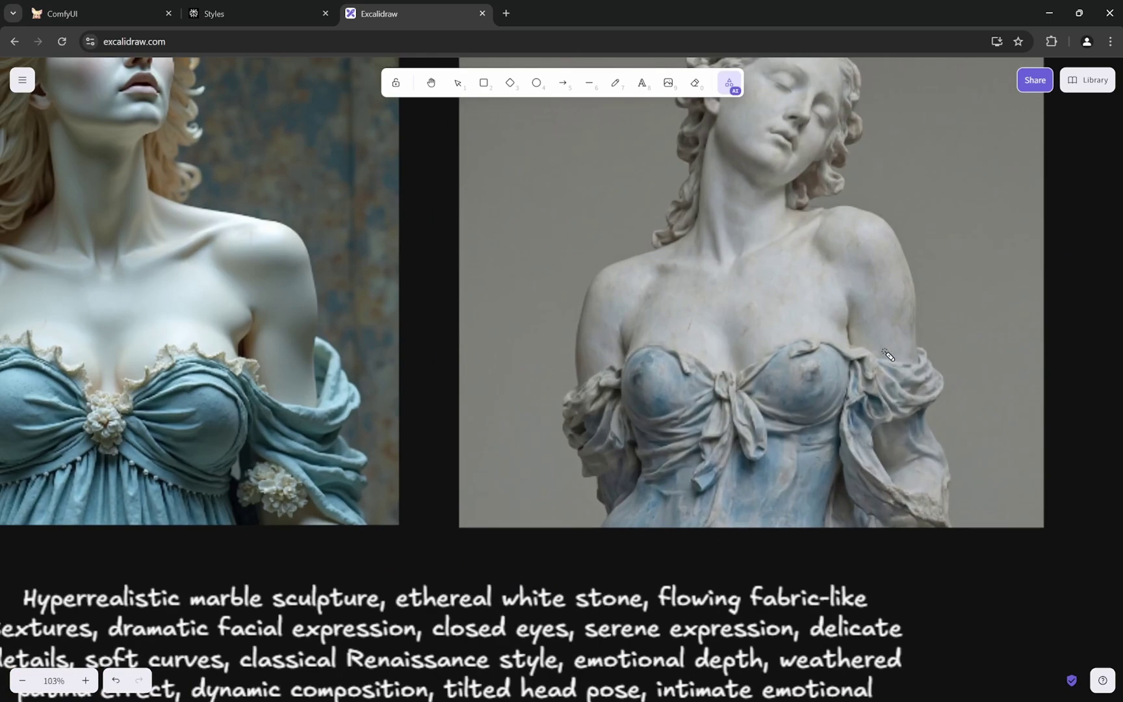
scroll(829, 472, up, 5)
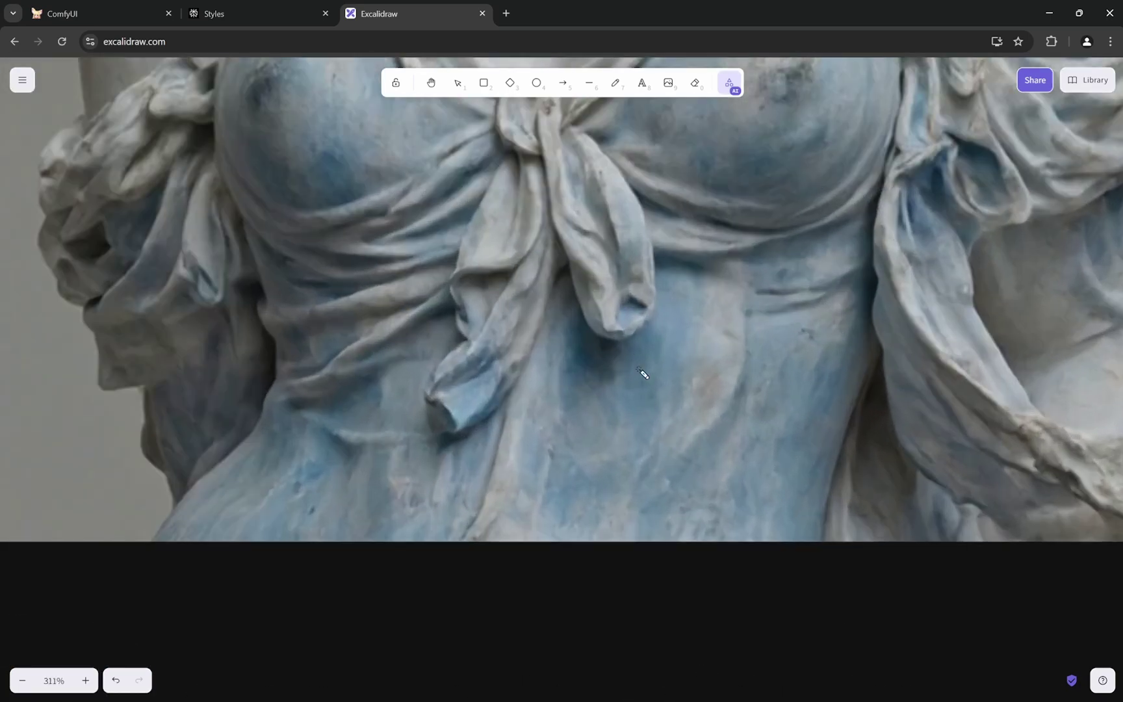
mouse_move(643, 348)
mouse_down()
mouse_move(541, 418)
mouse_move(531, 491)
mouse_move(677, 516)
mouse_move(765, 504)
mouse_move(806, 413)
mouse_up()
mouse_move(703, 344)
mouse_down()
mouse_move(740, 348)
mouse_move(724, 378)
mouse_up()
mouse_move(675, 311)
mouse_down()
mouse_move(660, 335)
mouse_move(613, 372)
mouse_up()
mouse_move(666, 287)
mouse_down()
mouse_move(660, 347)
mouse_move(587, 413)
mouse_up()
Step: Laser-point the loose fabric fold at the statue's side
scroll(856, 371, up, 1)
scroll(856, 372, up, 1)
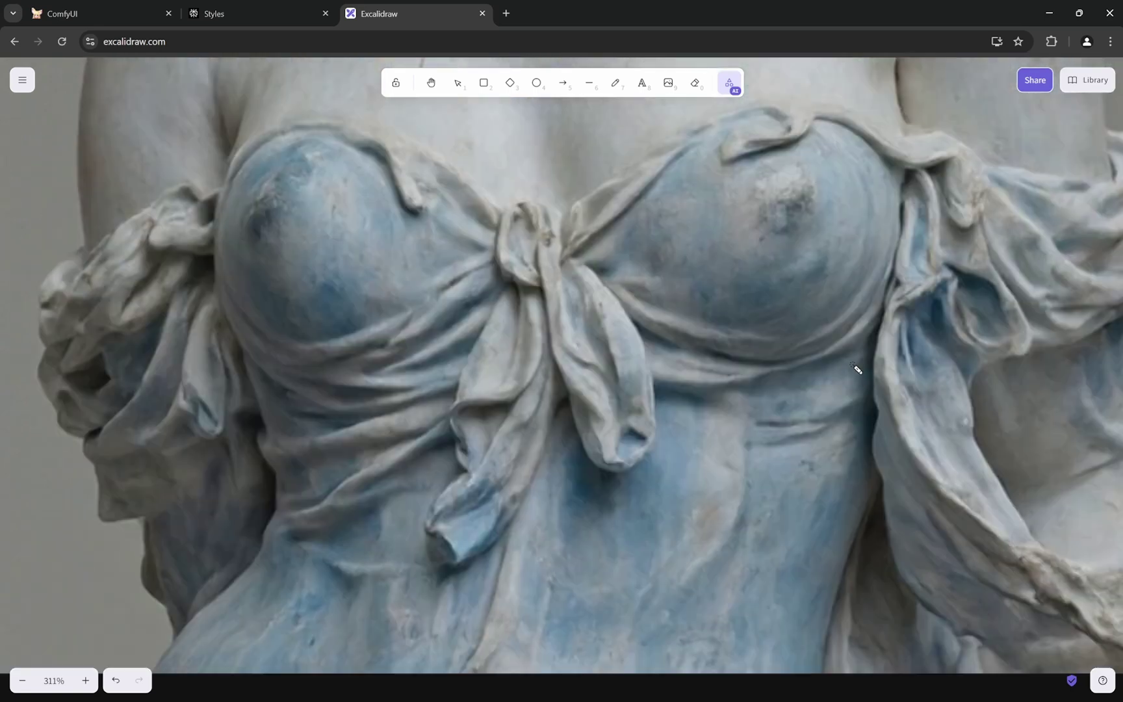
scroll(871, 356, down, 4)
scroll(1029, 300, right, 5)
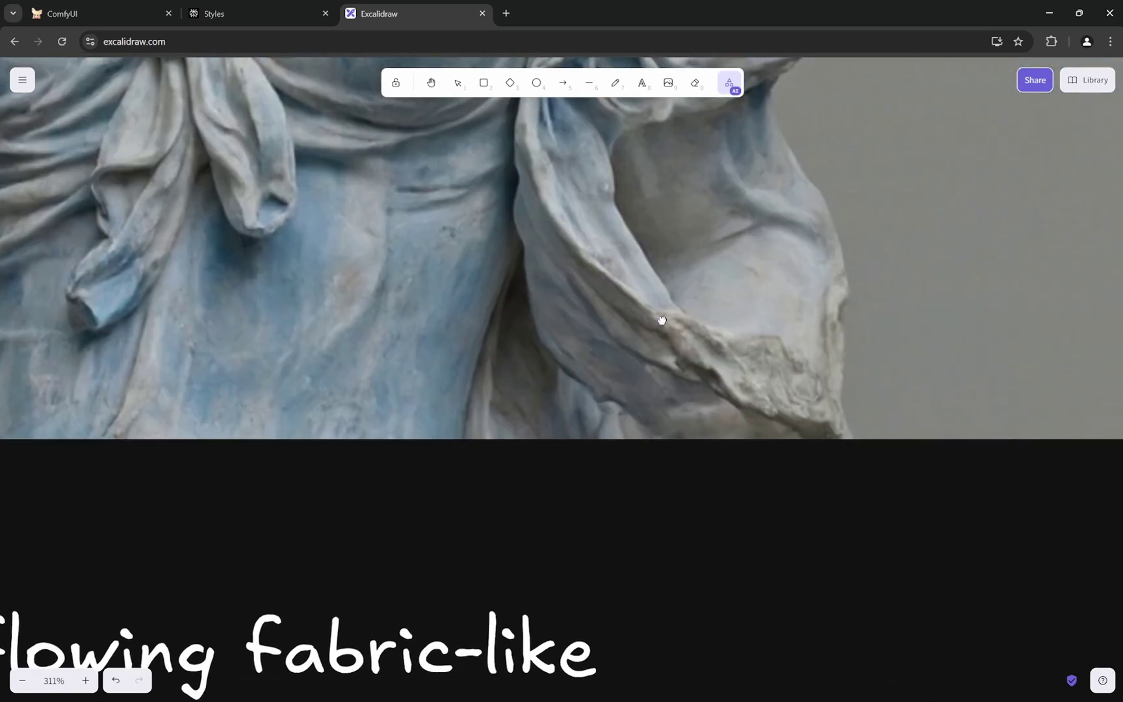
scroll(705, 364, up, 1)
mouse_move(745, 419)
mouse_down()
mouse_move(757, 448)
mouse_move(819, 480)
mouse_up()
mouse_move(708, 419)
mouse_down()
mouse_move(781, 430)
mouse_move(796, 457)
mouse_up()
Step: Zoom out and over to the yellow-and-red pop-art silhouette pair
scroll(948, 313, down, 10)
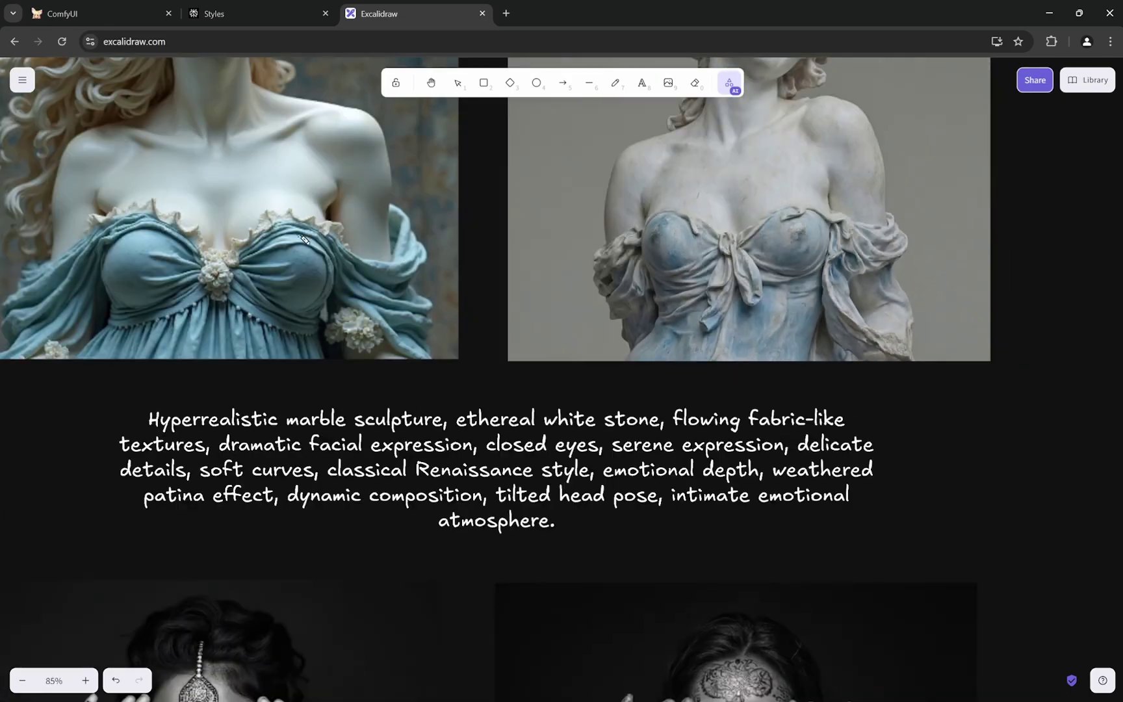
scroll(571, 315, up, 5)
scroll(571, 314, up, 3)
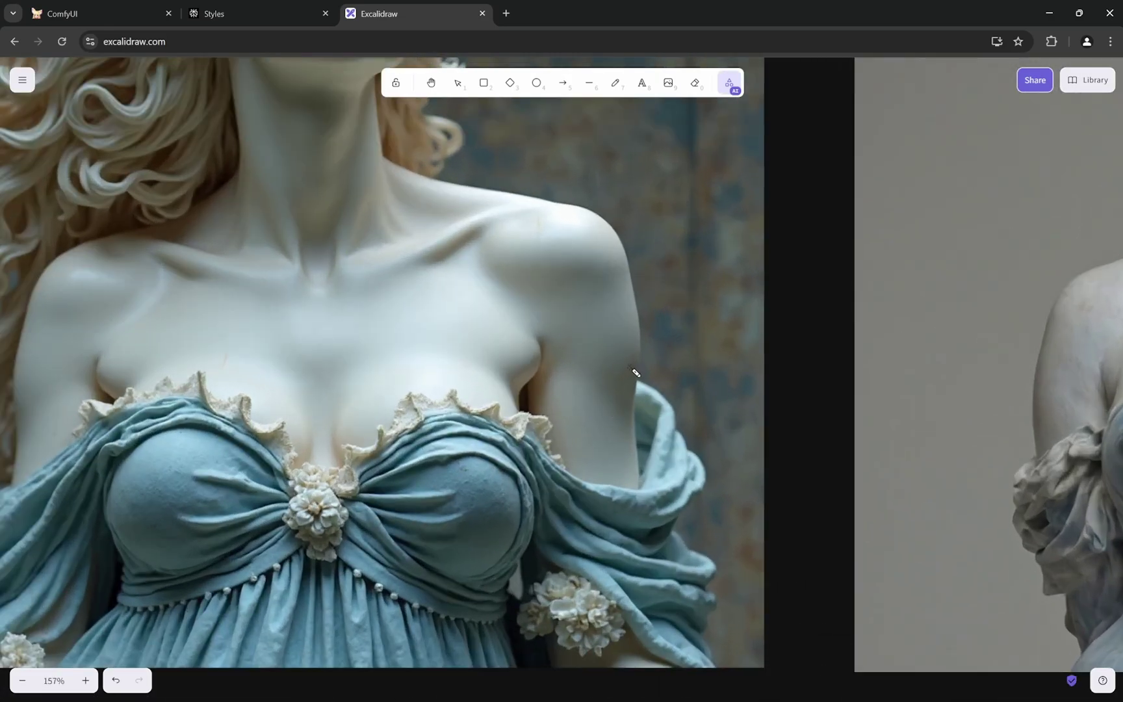
scroll(514, 344, up, 3)
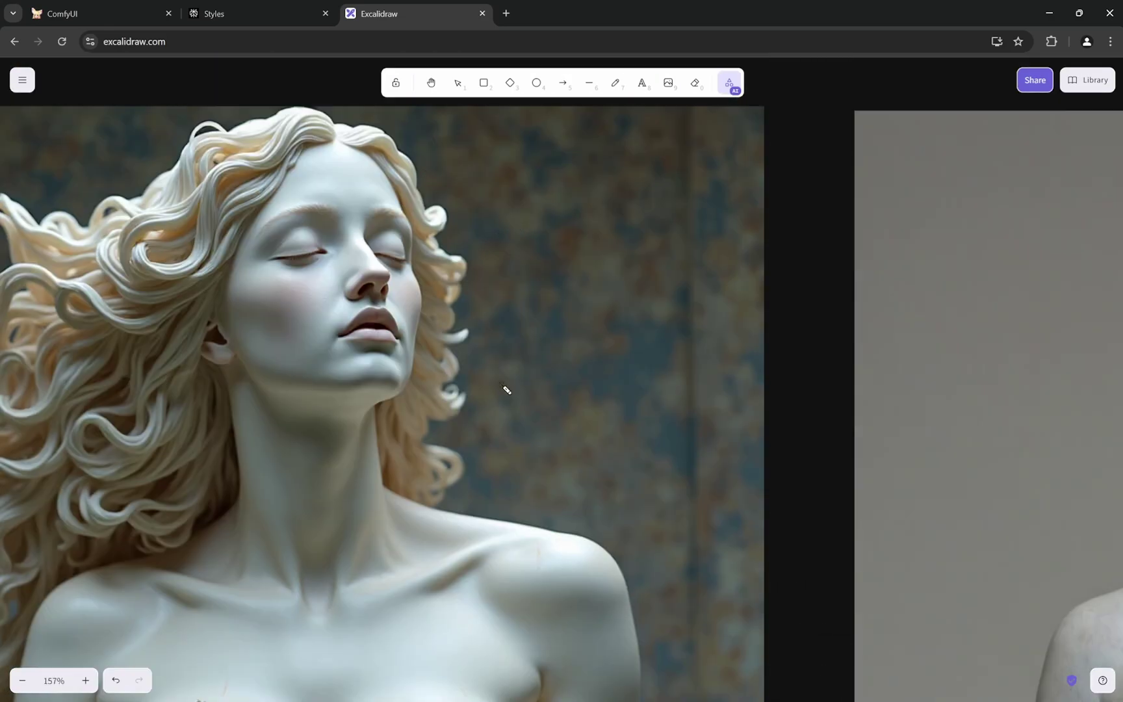
scroll(667, 340, down, 10)
Step: Zoom out to 30% to see all FLUX-versus-PixelWave pairs and captions together
scroll(240, 348, up, 6)
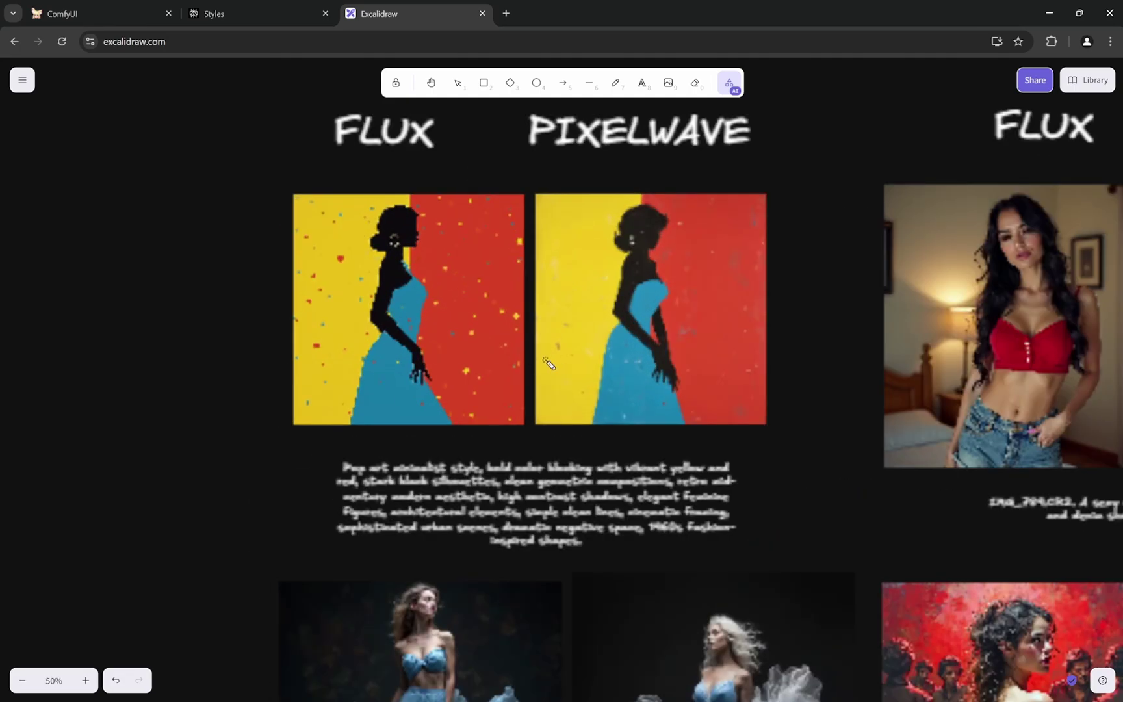
scroll(211, 326, down, 10)
scroll(187, 329, up, 5)
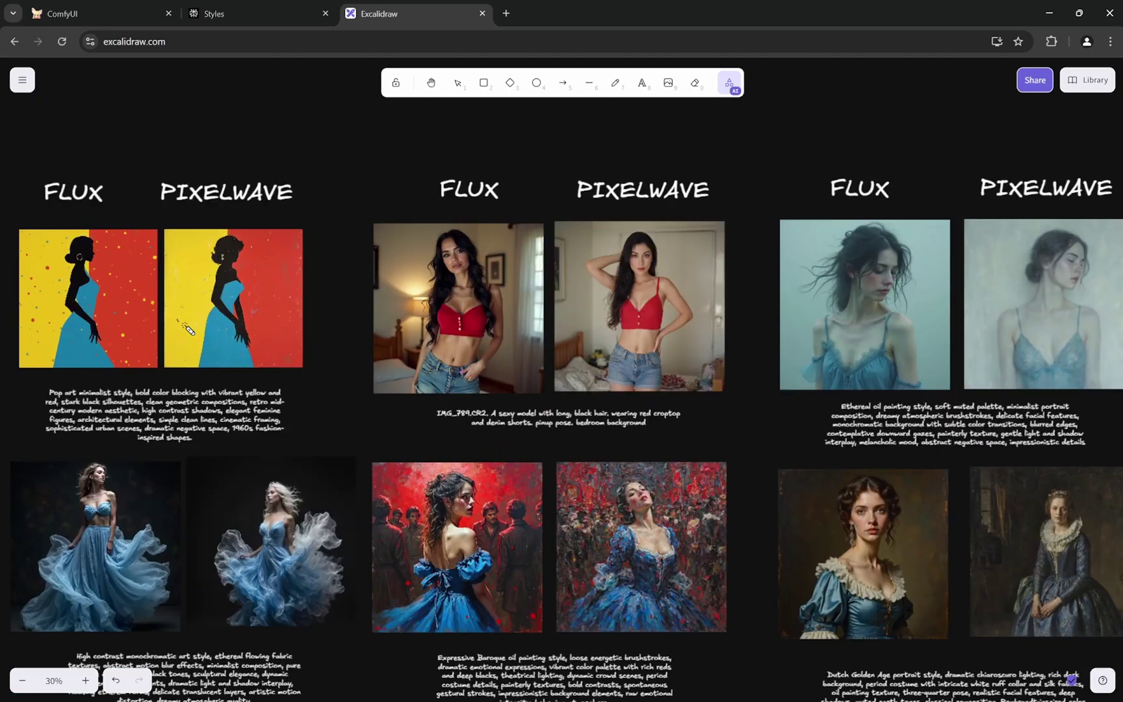